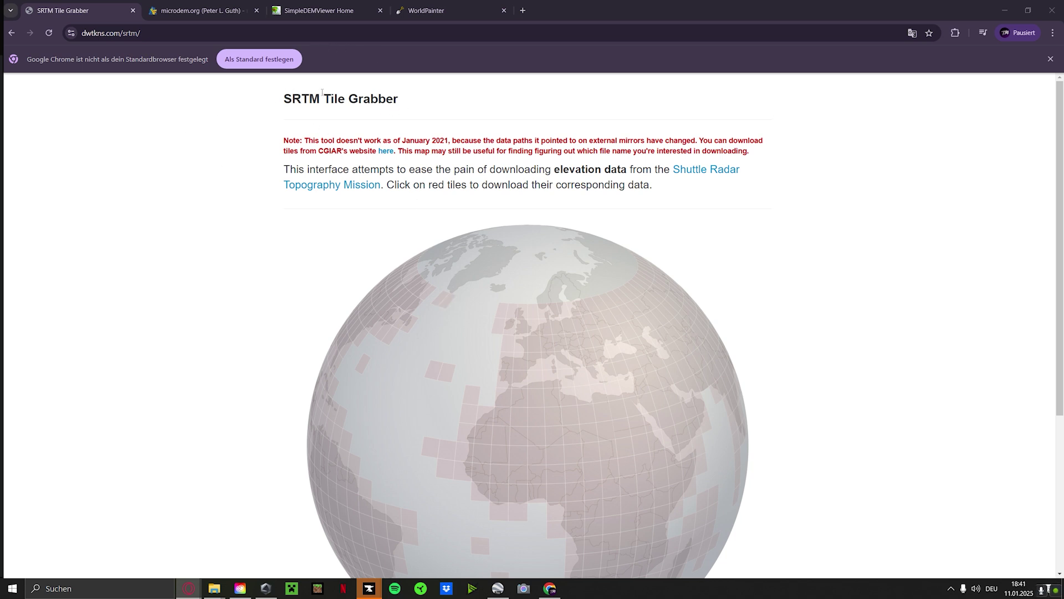
- Load dwtkns.com/srtm/ and drag the SRTM Tile Grabber globe of red elevation tiles
{"action": "left_click_drag", "start_coordinate": [548, 311], "coordinate": [394, 248]}
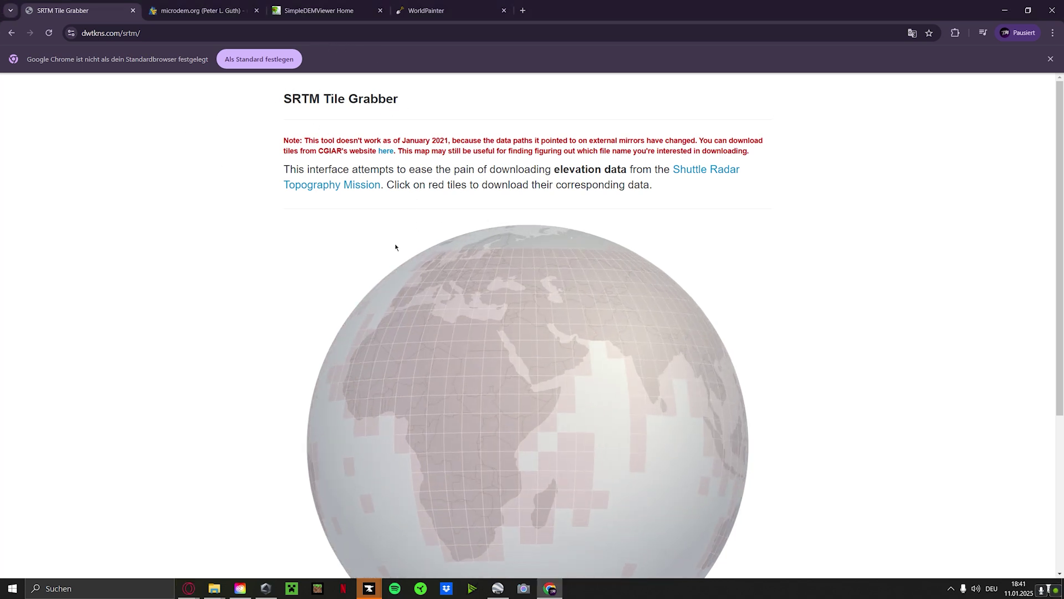
- Turn the globe past Africa and the Red Sea until the Persian Gulf is centred
{"action": "scroll", "coordinate": [743, 288], "scroll_direction": "down", "scroll_amount": 3}
{"action": "scroll", "coordinate": [743, 292], "scroll_direction": "up", "scroll_amount": 1}
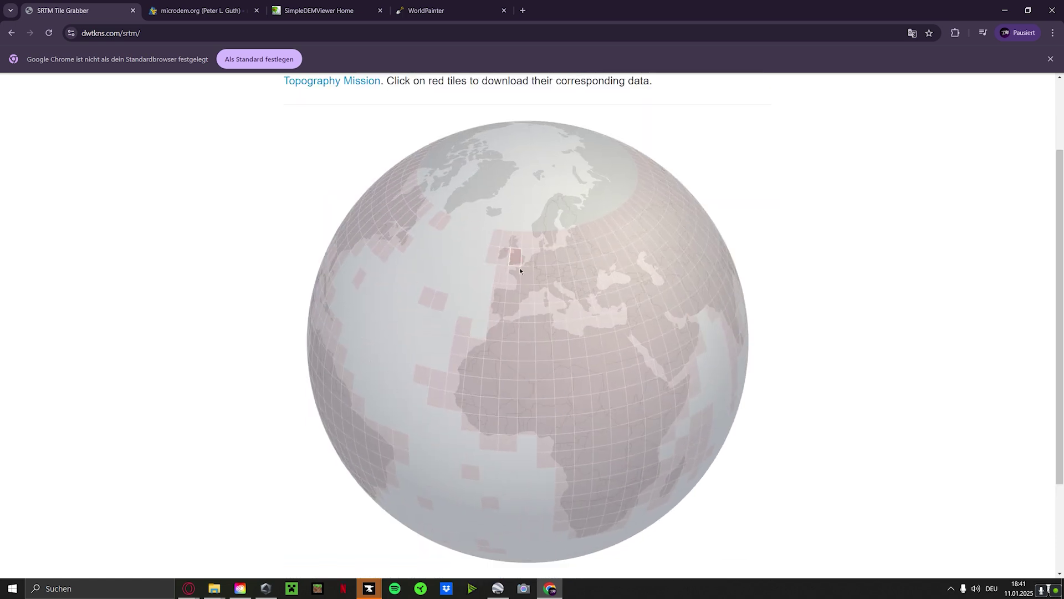
{"action": "left_click_drag", "start_coordinate": [625, 342], "coordinate": [570, 352]}
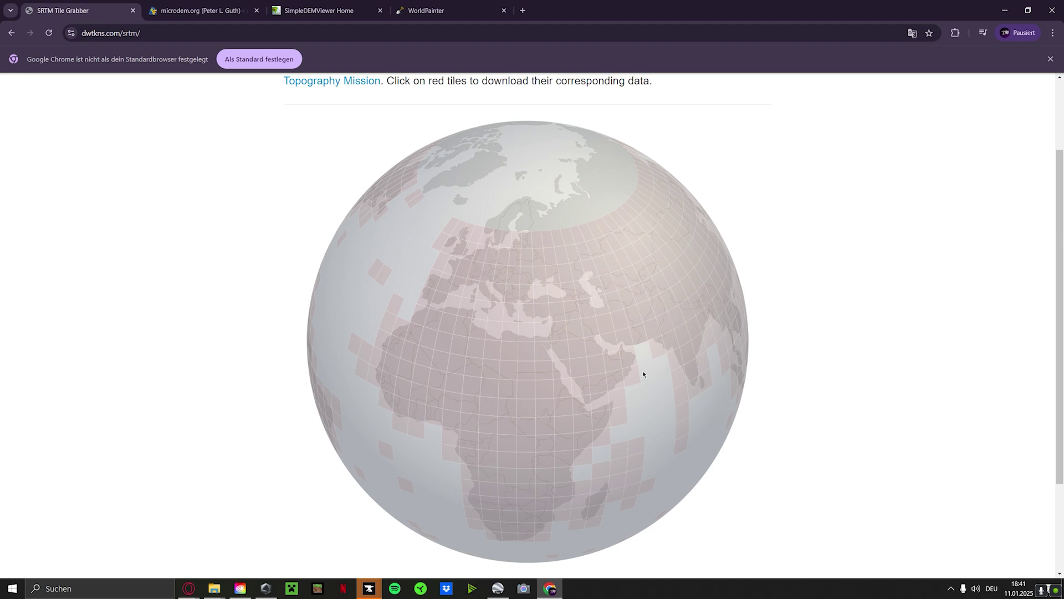
{"action": "left_click_drag", "start_coordinate": [643, 374], "coordinate": [543, 357]}
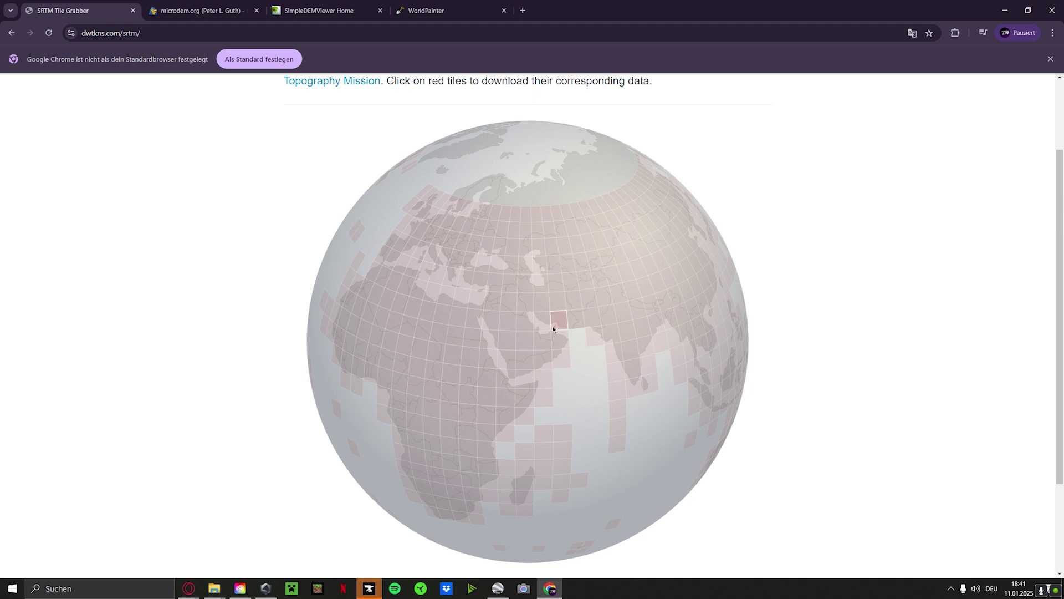
- Download GeoTIFFs for the four Dubai tiles: srtm_48_07, srtm_48_08, srtm_47_08 and srtm_47_07
{"action": "left_click", "coordinate": [559, 322]}
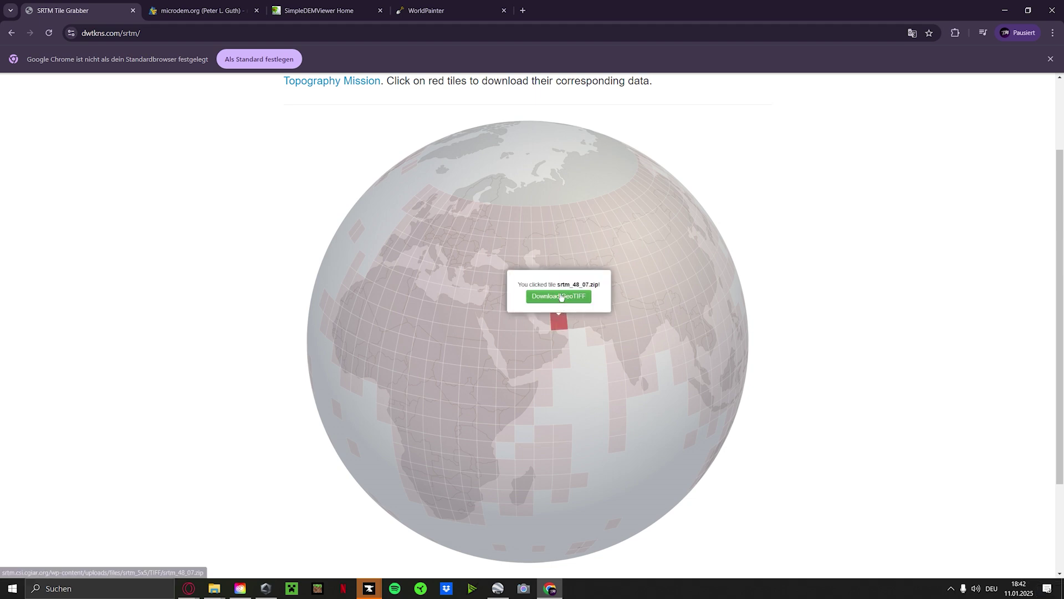
{"action": "left_click", "coordinate": [563, 298]}
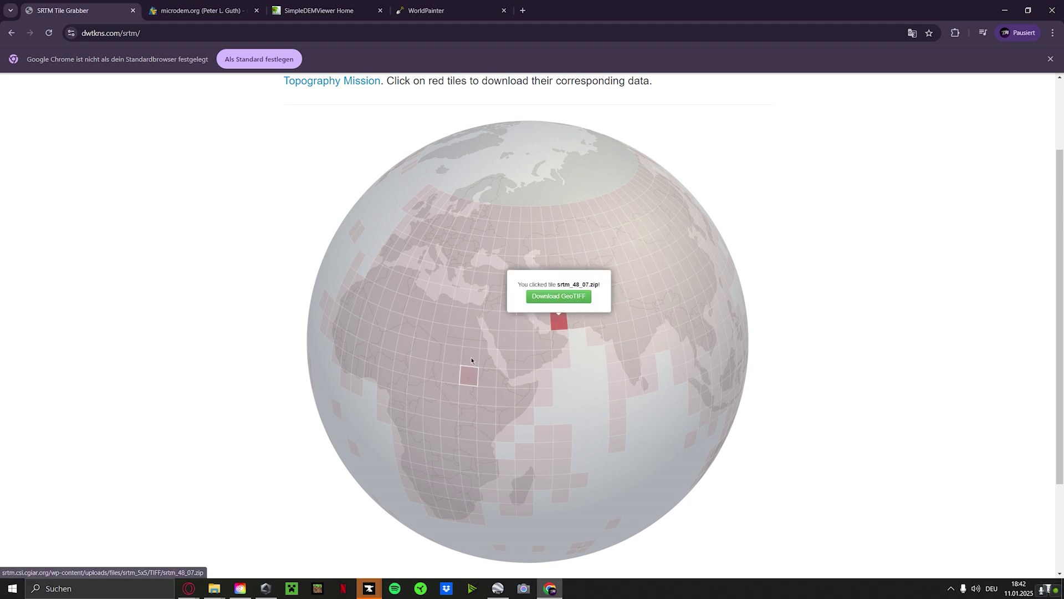
{"action": "left_click", "coordinate": [557, 338]}
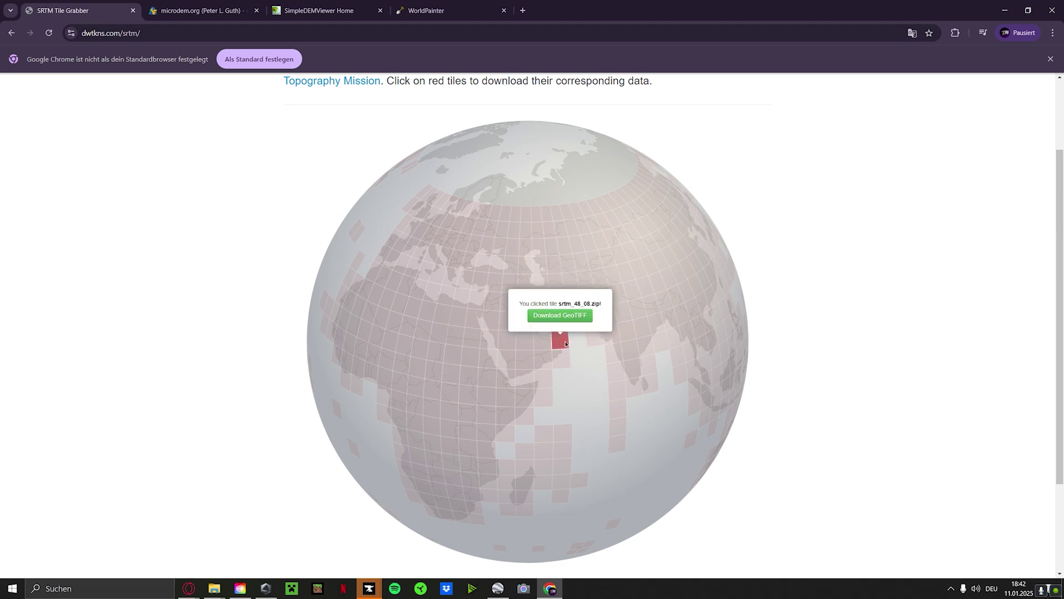
{"action": "left_click", "coordinate": [565, 315]}
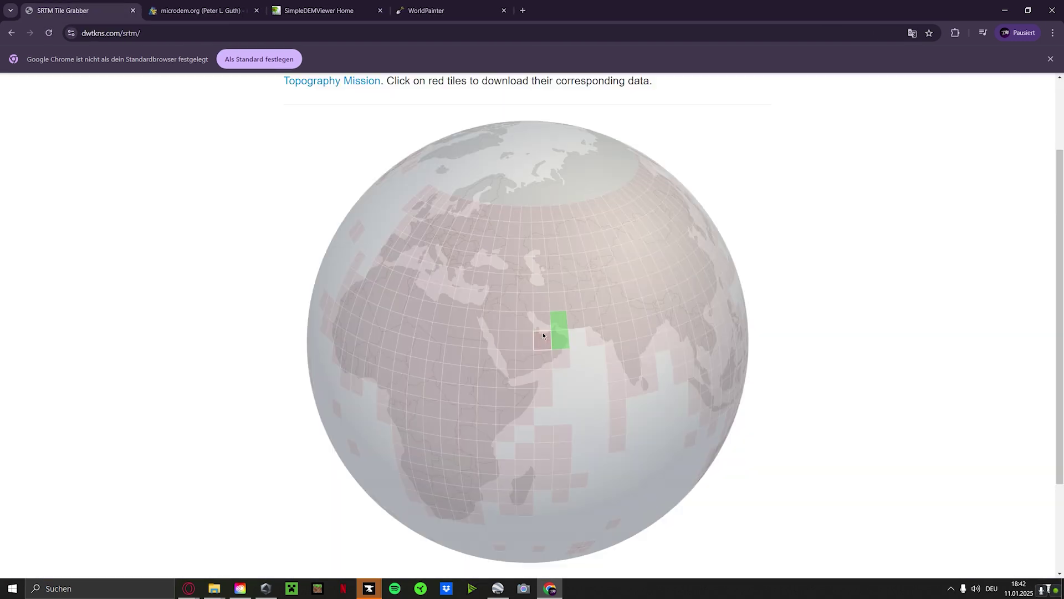
{"action": "left_click", "coordinate": [543, 335]}
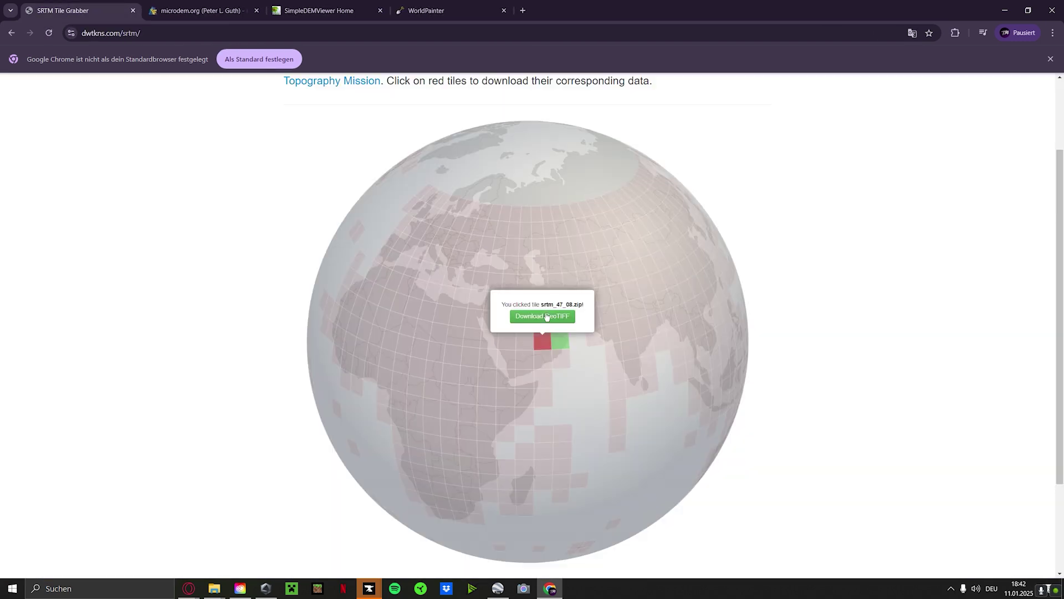
{"action": "left_click", "coordinate": [544, 315]}
{"action": "left_click", "coordinate": [545, 318]}
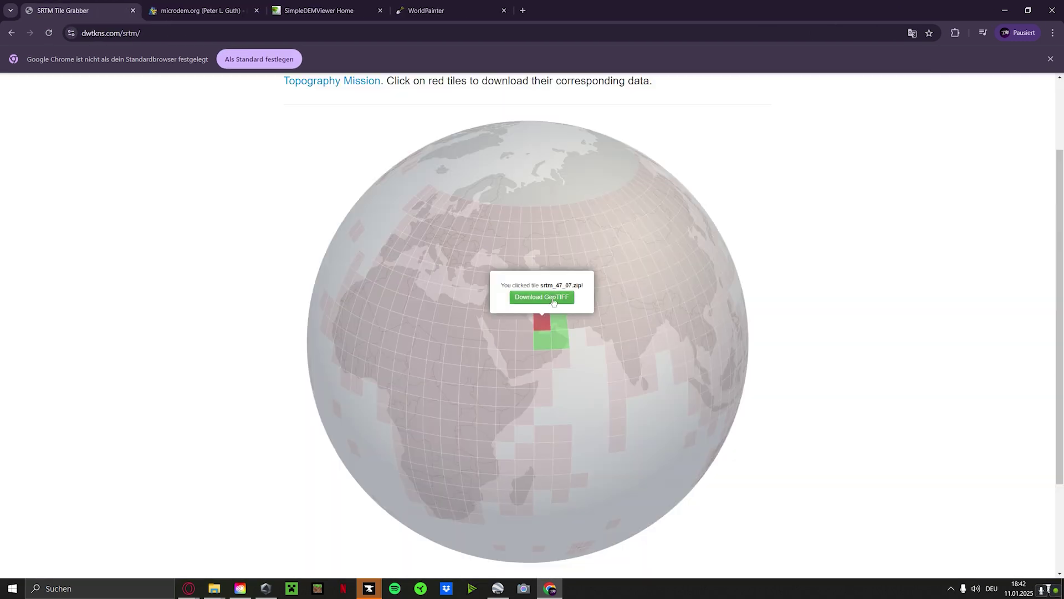
{"action": "left_click", "coordinate": [553, 297]}
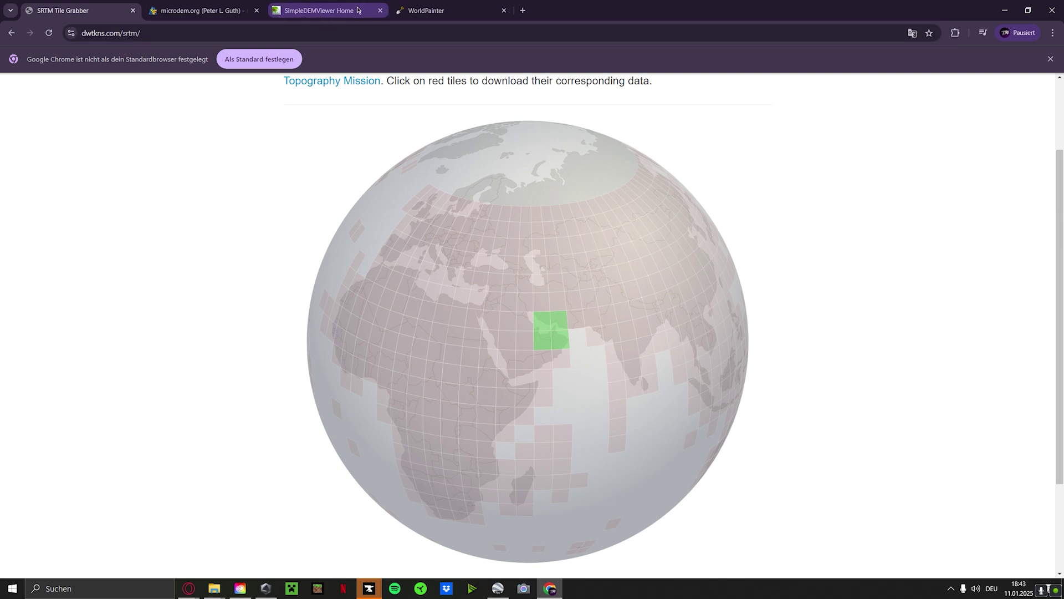
- Return to the microdem.org page and scroll to the MICRODEM setup program download
{"action": "left_click", "coordinate": [196, 10]}
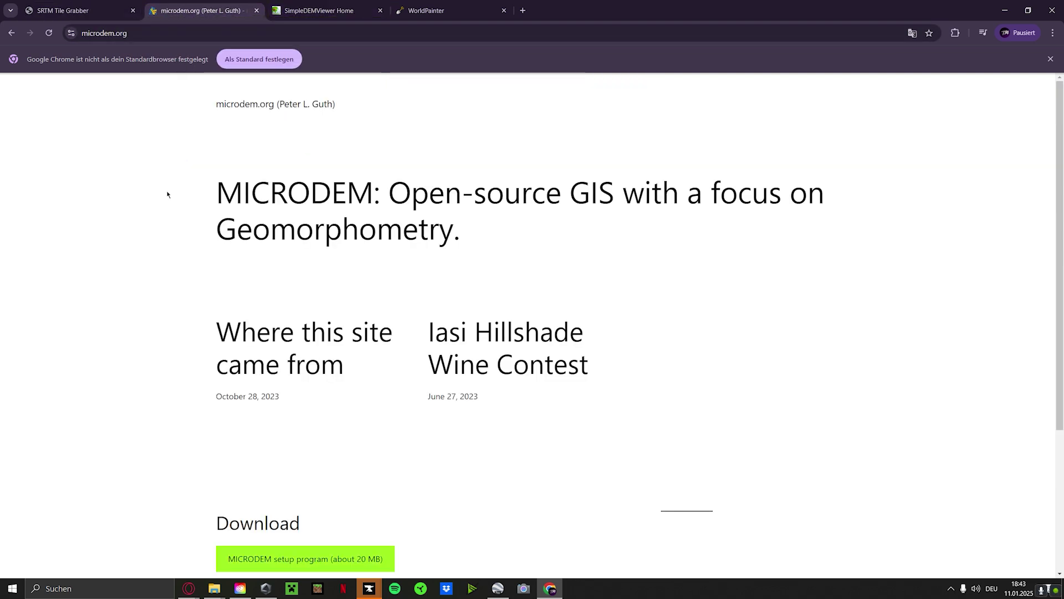
{"action": "left_click", "coordinate": [283, 5]}
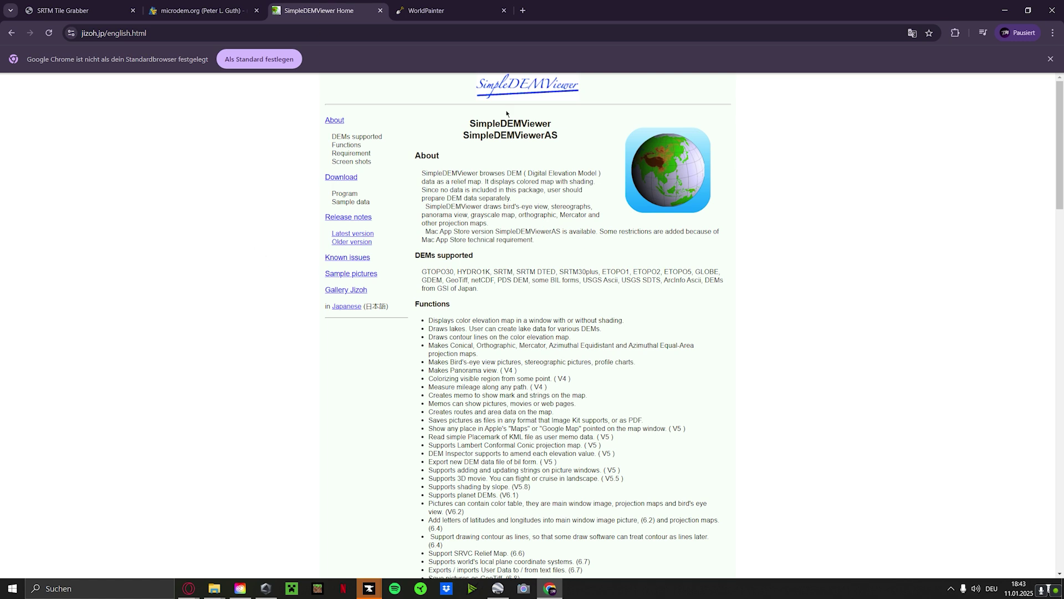
{"action": "key", "text": "ctrl+shift+Tab"}
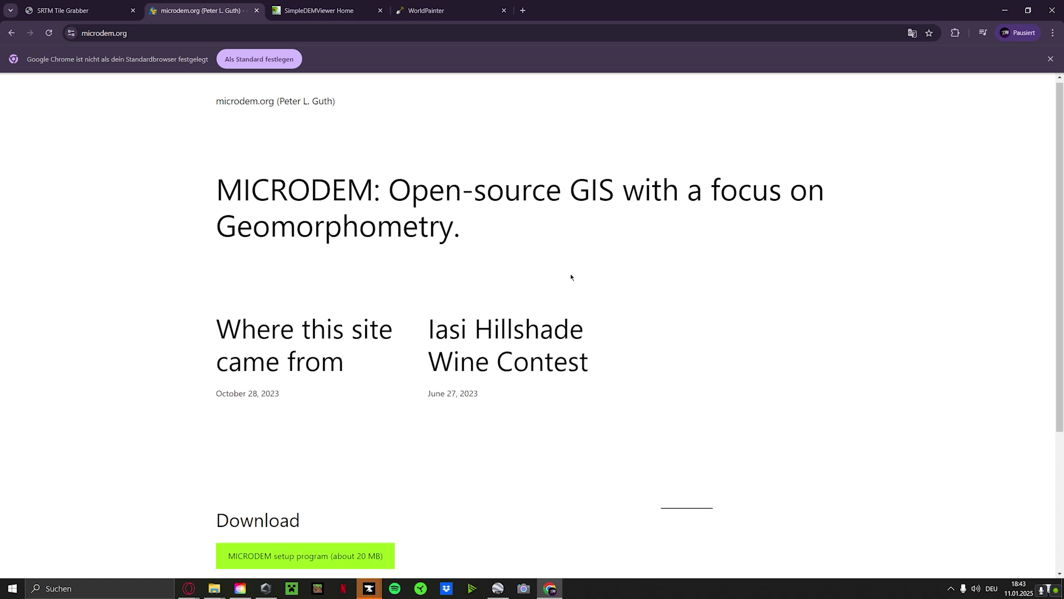
{"action": "scroll", "coordinate": [570, 275], "scroll_direction": "down", "scroll_amount": 4}
{"action": "scroll", "coordinate": [435, 274], "scroll_direction": "up", "scroll_amount": 4}
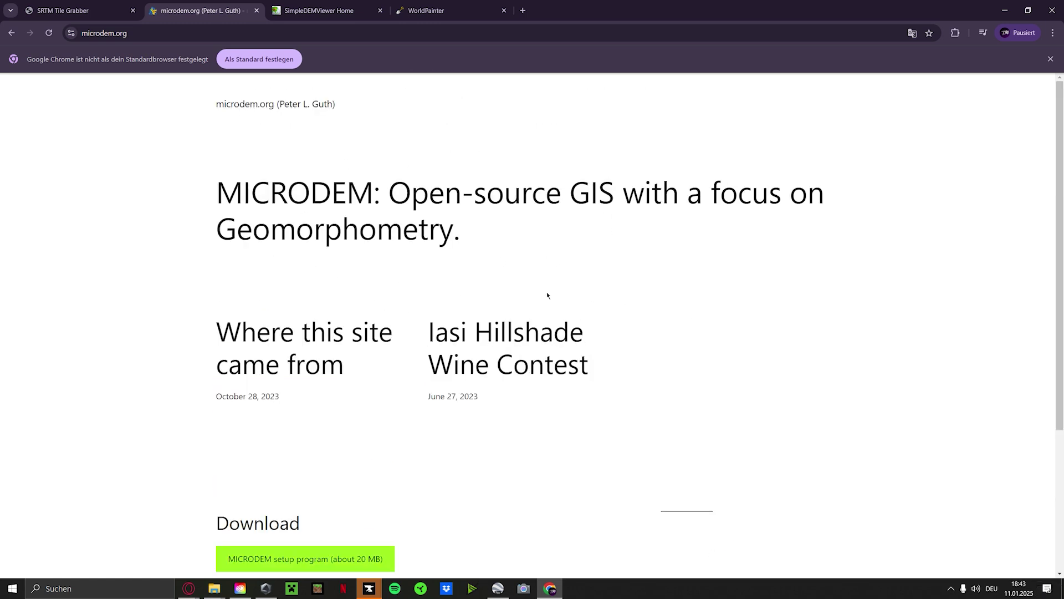
{"action": "scroll", "coordinate": [593, 263], "scroll_direction": "down", "scroll_amount": 4}
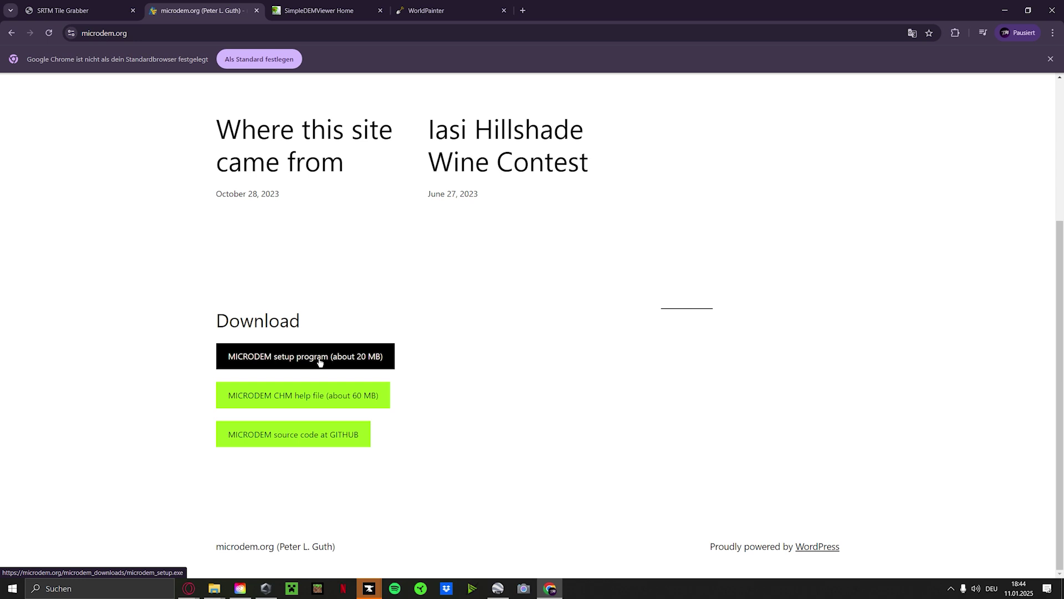
- Download the MICRODEM setup program and run microdem_setup.exe from Chrome's recent downloads
{"action": "left_click", "coordinate": [356, 356]}
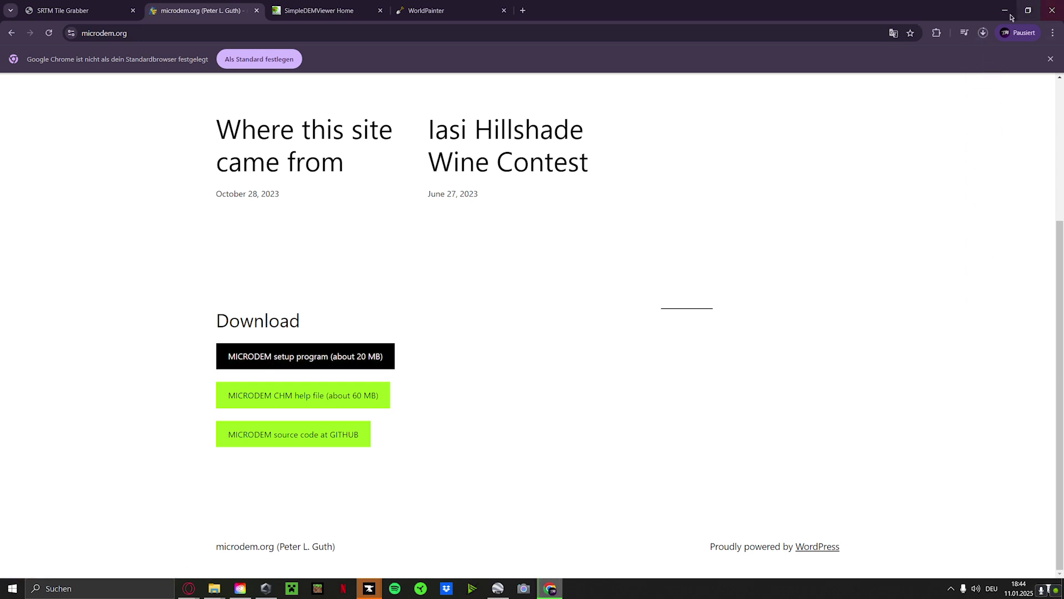
{"action": "left_click", "coordinate": [982, 33]}
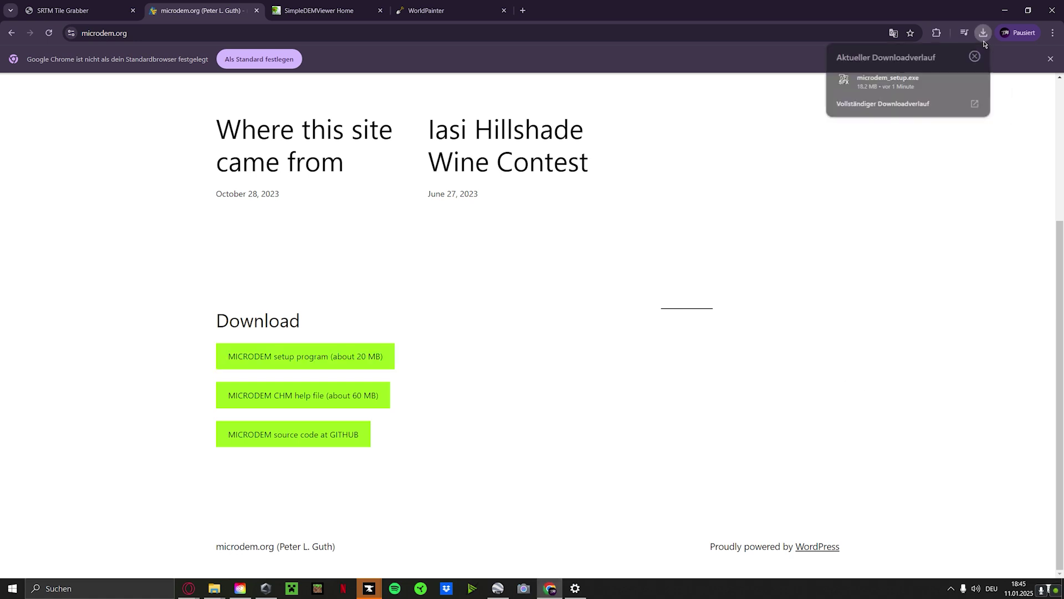
{"action": "left_click", "coordinate": [904, 86]}
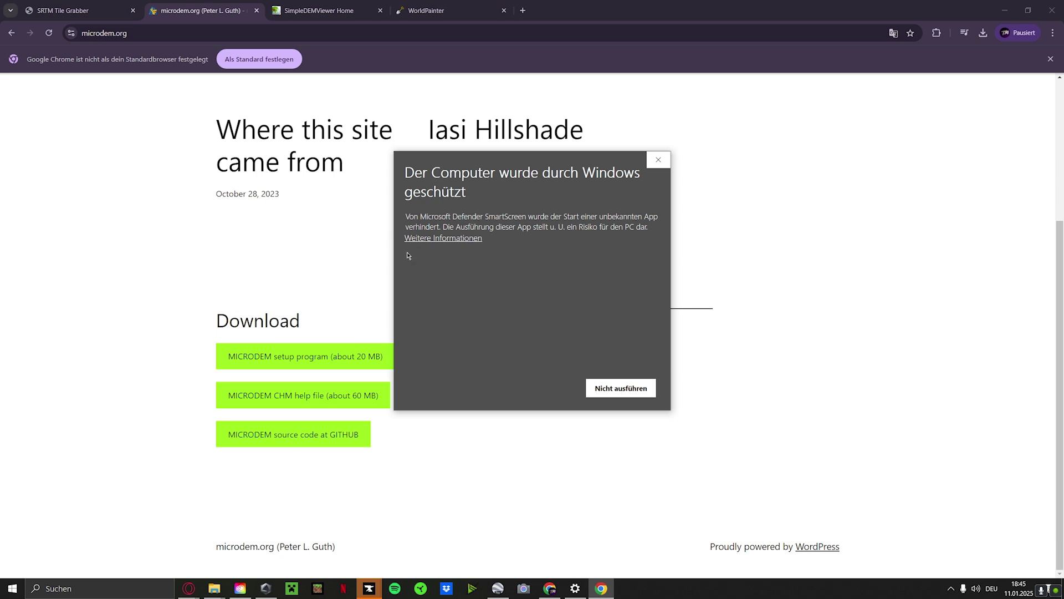
- Bypass SmartScreen with Trotzdem ausführen, install MICRODEM to c:\microdem, and confirm it finished
{"action": "left_click", "coordinate": [449, 241]}
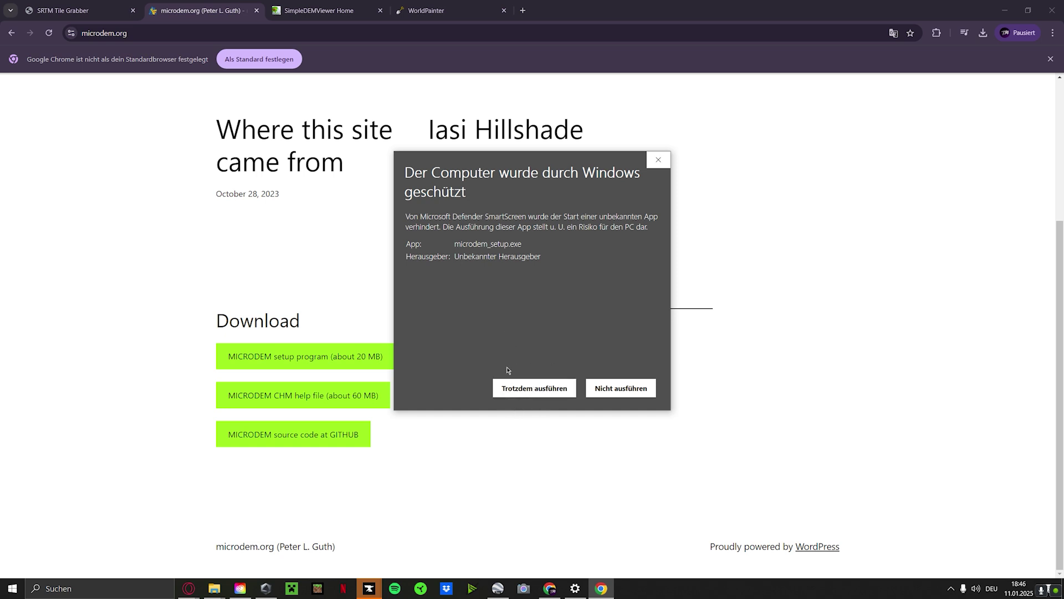
{"action": "left_click", "coordinate": [532, 392]}
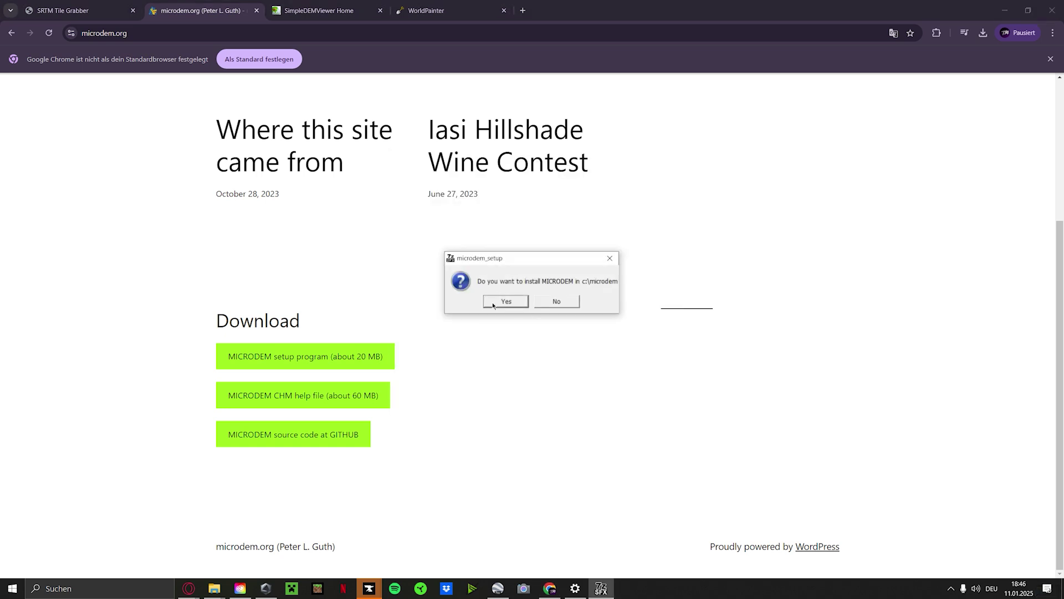
{"action": "left_click", "coordinate": [493, 303]}
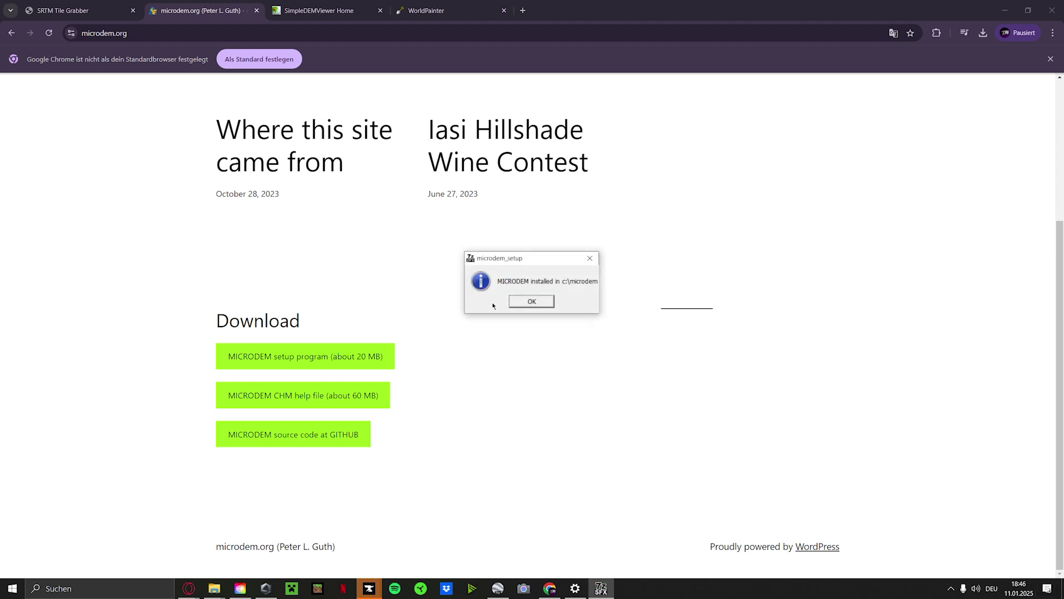
{"action": "left_click", "coordinate": [535, 302]}
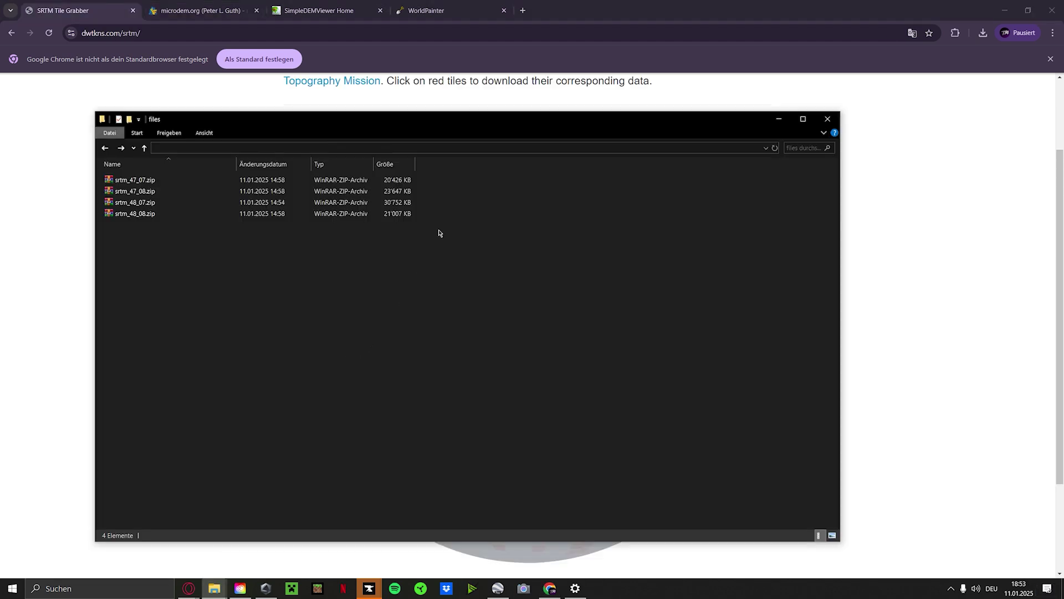
- Select the four downloaded srtm zip archives and open them in WinRAR
{"action": "left_click_drag", "start_coordinate": [205, 370], "coordinate": [196, 176]}
{"action": "left_click_drag", "start_coordinate": [388, 119], "coordinate": [944, 131]}
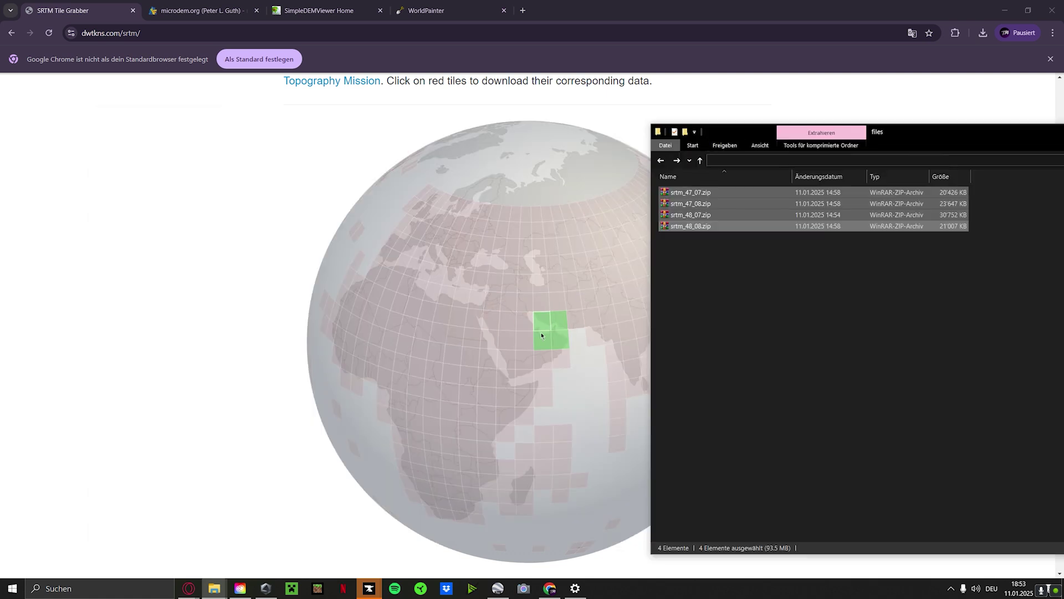
{"action": "key", "text": "Return"}
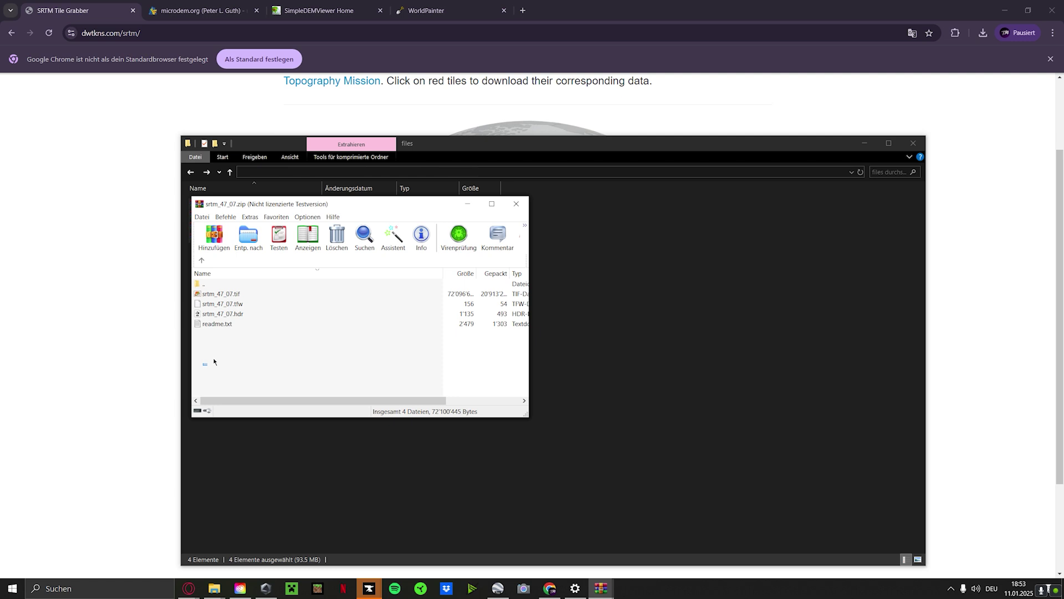
- Preview srtm_48_08.tif from the archive as a grayscale elevation image
{"action": "left_click_drag", "start_coordinate": [213, 361], "coordinate": [228, 307]}
{"action": "left_click", "coordinate": [230, 331]}
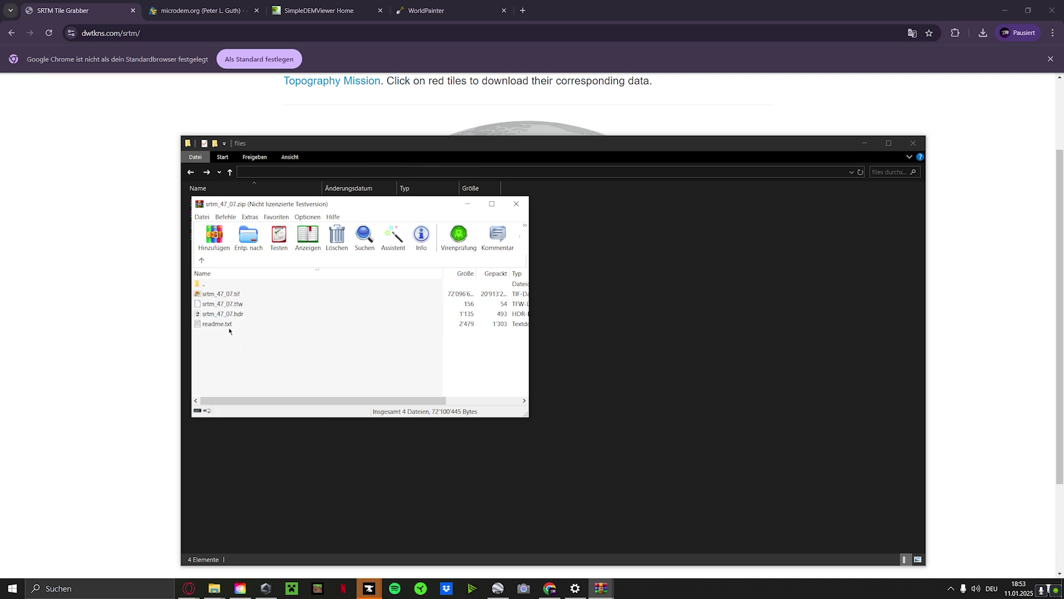
{"action": "left_click", "coordinate": [221, 294]}
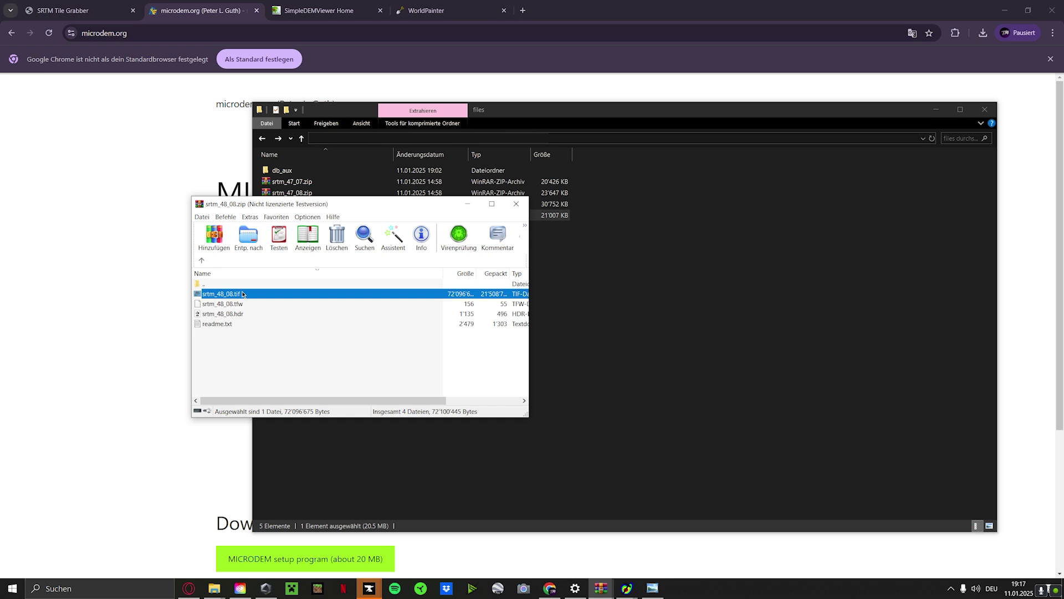
{"action": "double_click", "coordinate": [243, 294]}
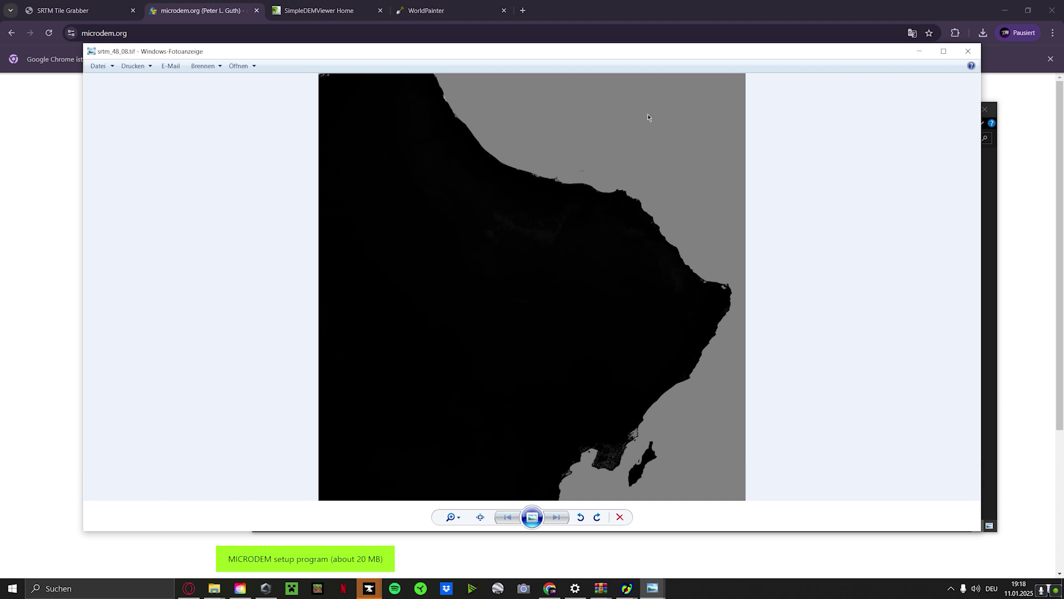
- Close the preview and extract srtm_48_08.tif and srtm_48_07.tif into the files folder
{"action": "left_click", "coordinate": [979, 51]}
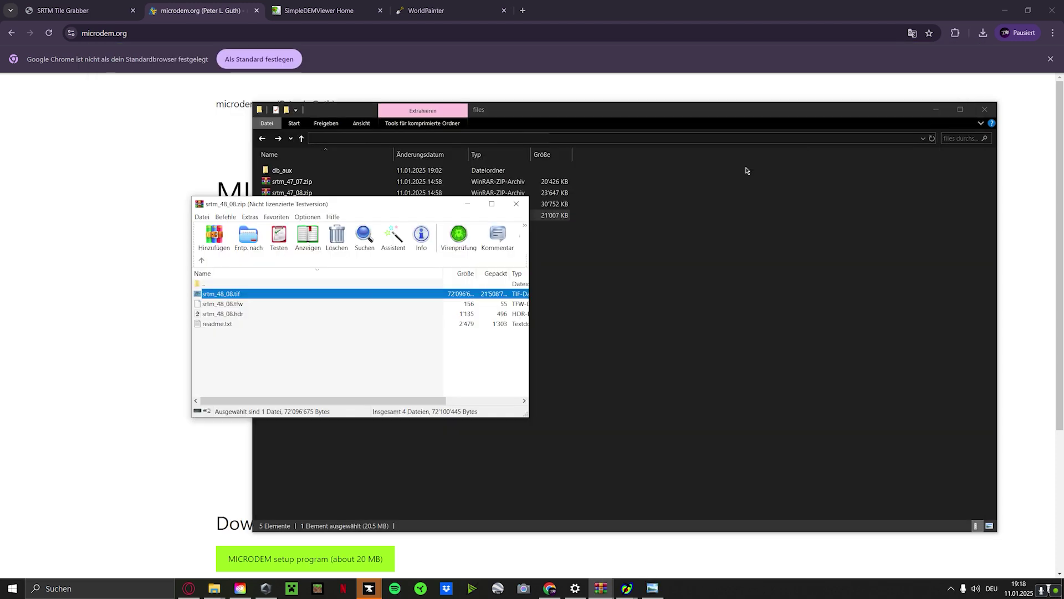
{"action": "left_click_drag", "start_coordinate": [222, 298], "coordinate": [637, 308]}
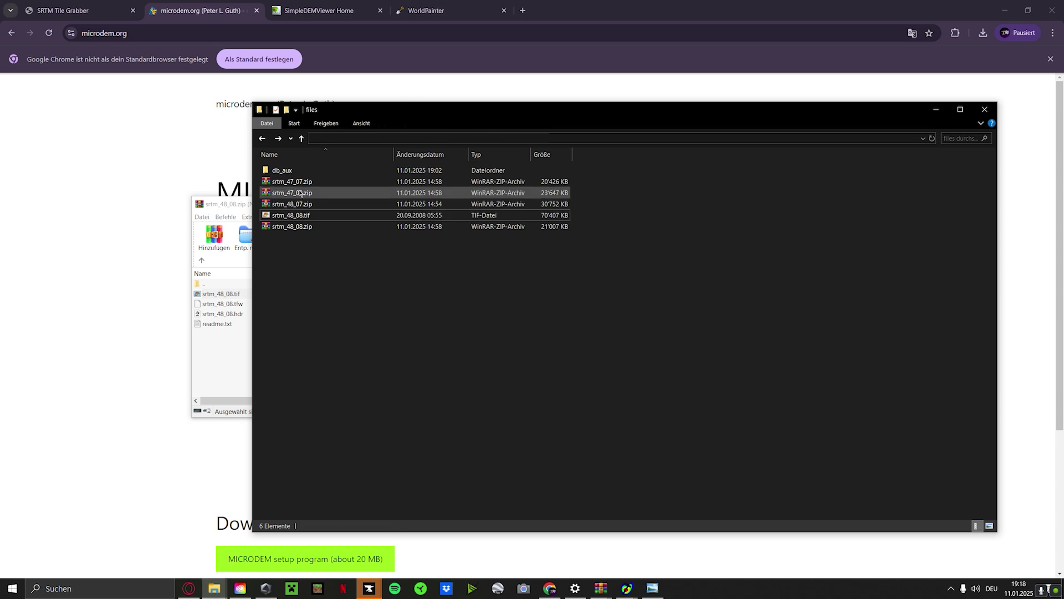
{"action": "double_click", "coordinate": [296, 205]}
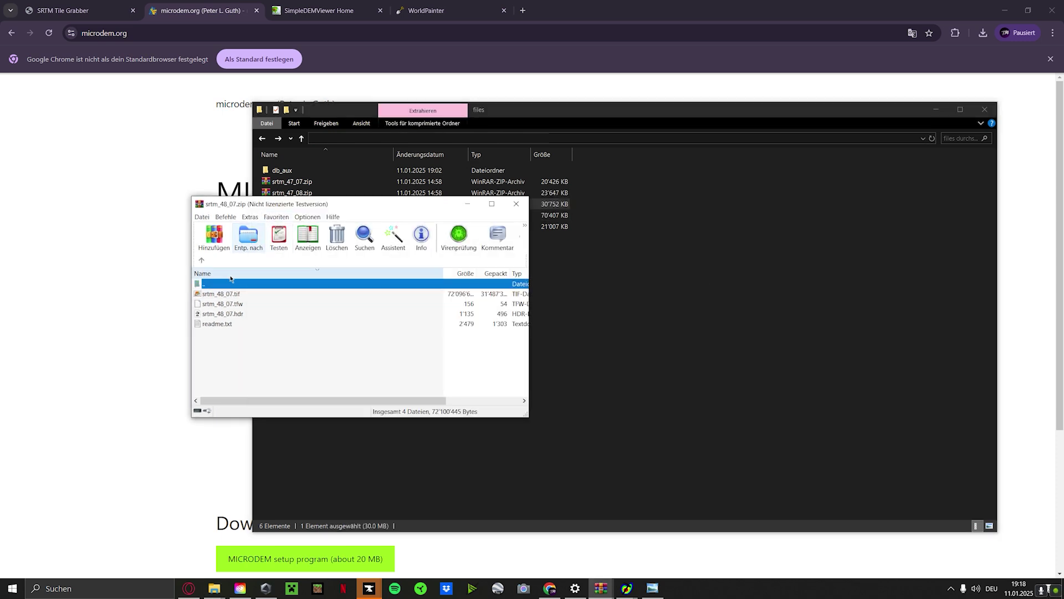
{"action": "left_click", "coordinate": [412, 314]}
{"action": "left_click_drag", "start_coordinate": [221, 294], "coordinate": [550, 333]}
- Extract srtm_47_08.tif and srtm_47_07.tif into the files folder, then select the 48 tiles
{"action": "left_click", "coordinate": [375, 371]}
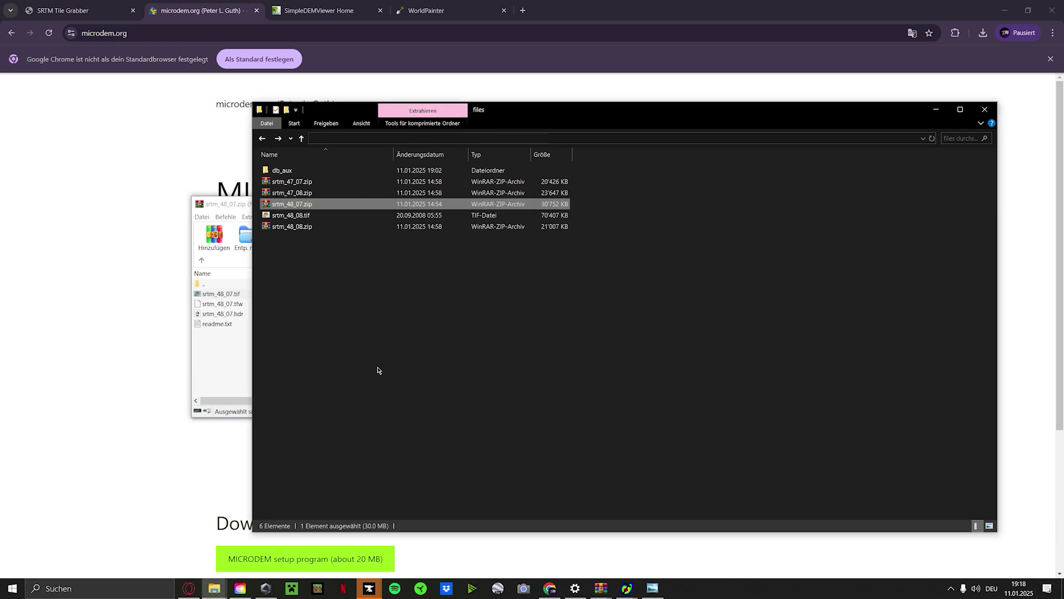
{"action": "double_click", "coordinate": [295, 193]}
{"action": "left_click_drag", "start_coordinate": [221, 294], "coordinate": [314, 451]}
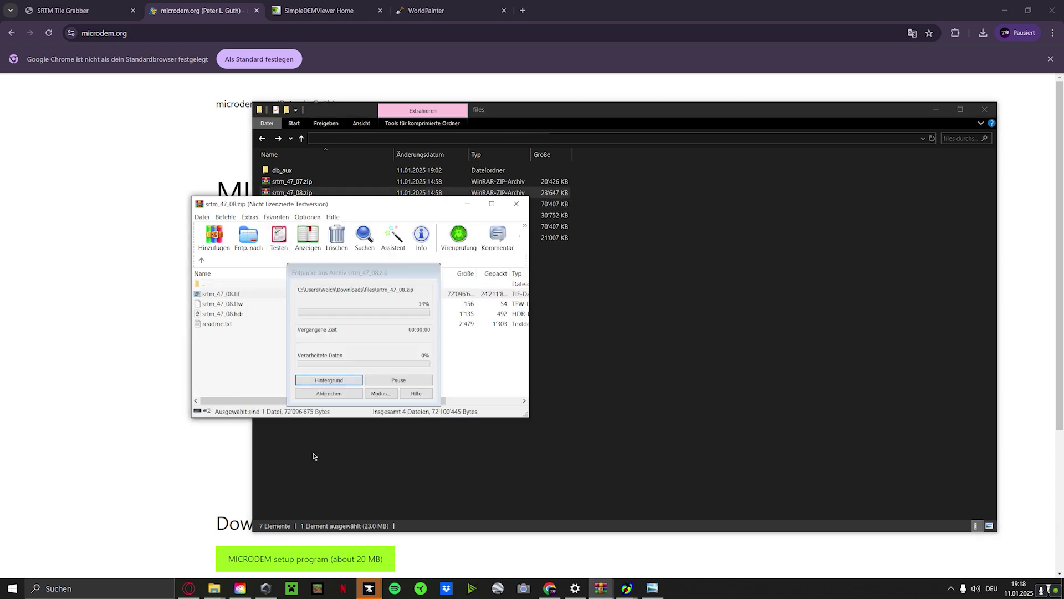
{"action": "left_click", "coordinate": [368, 261]}
{"action": "left_click", "coordinate": [298, 184]}
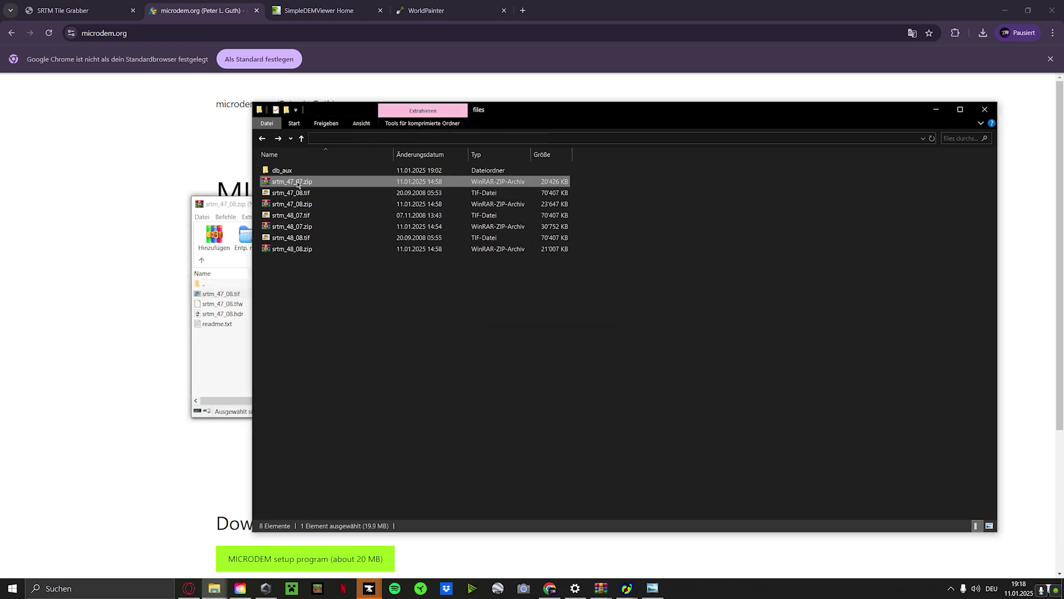
{"action": "double_click", "coordinate": [298, 184]}
{"action": "left_click_drag", "start_coordinate": [220, 294], "coordinate": [344, 463]}
{"action": "left_click", "coordinate": [359, 450]}
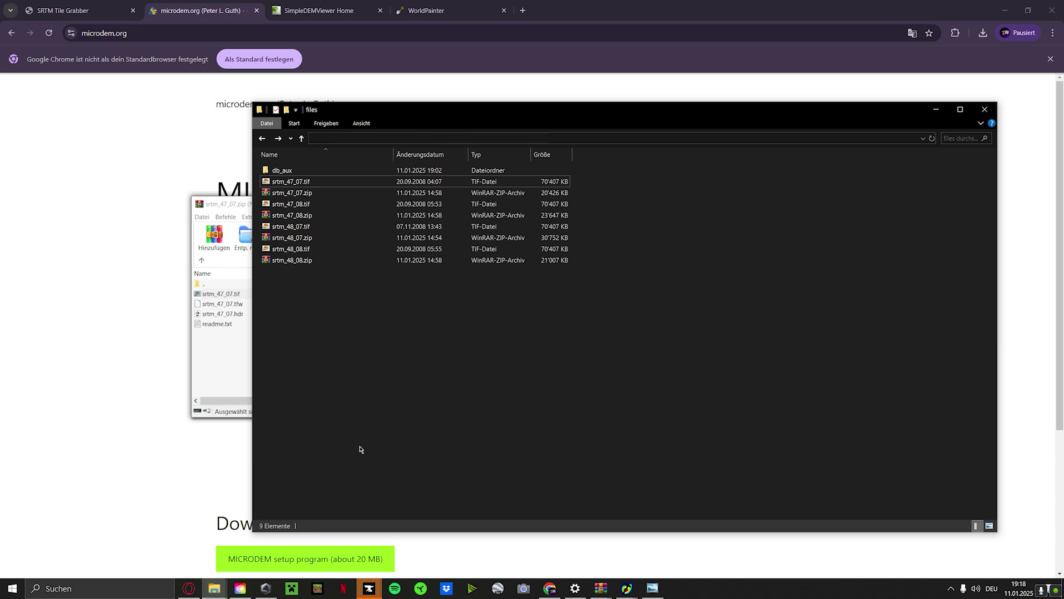
{"action": "left_click", "coordinate": [306, 249]}
{"action": "left_click", "coordinate": [303, 227]}
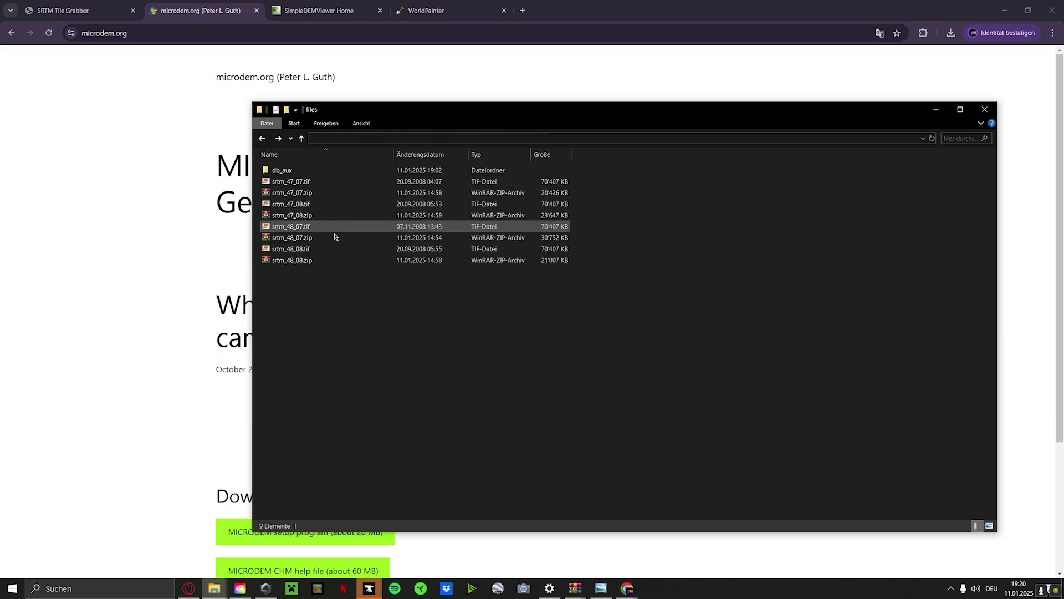
- Open srtm_48_08.tif in MICRODEM through the Öffnen mit menu
{"action": "right_click", "coordinate": [320, 248]}
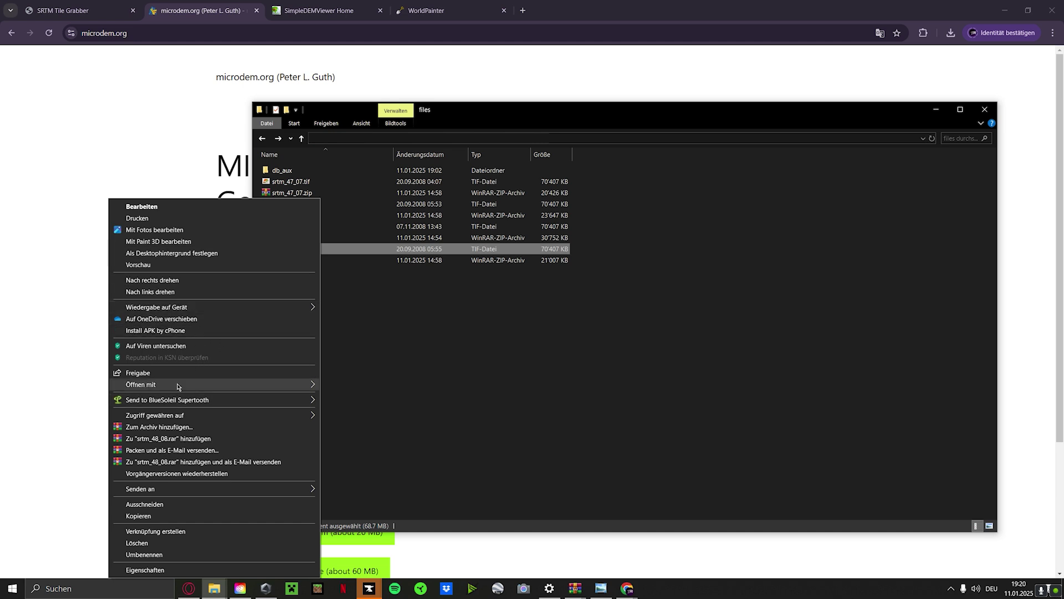
{"action": "mouse_move", "coordinate": [177, 385]}
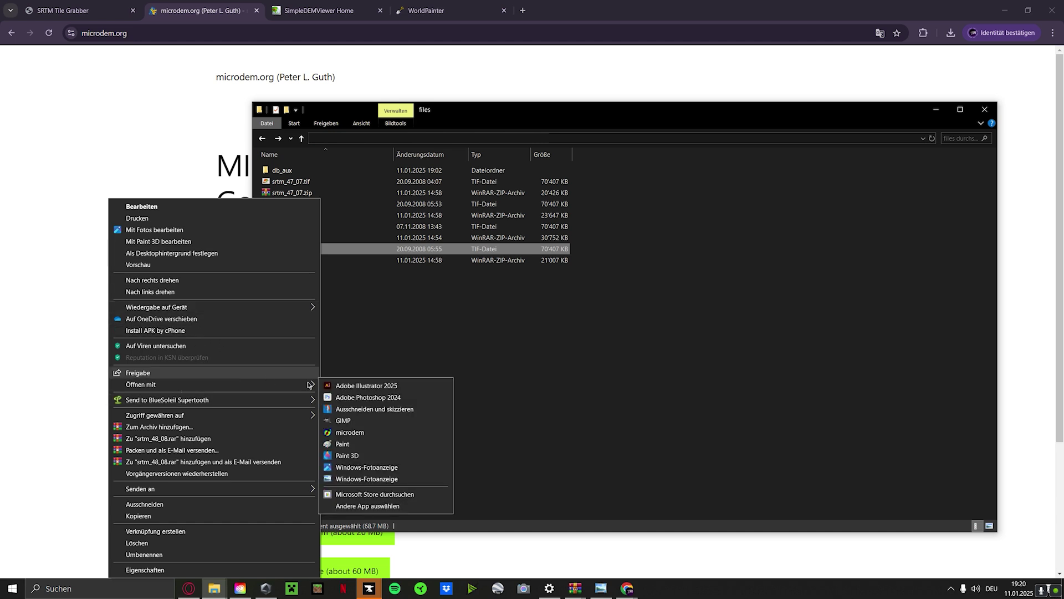
{"action": "left_click", "coordinate": [364, 433]}
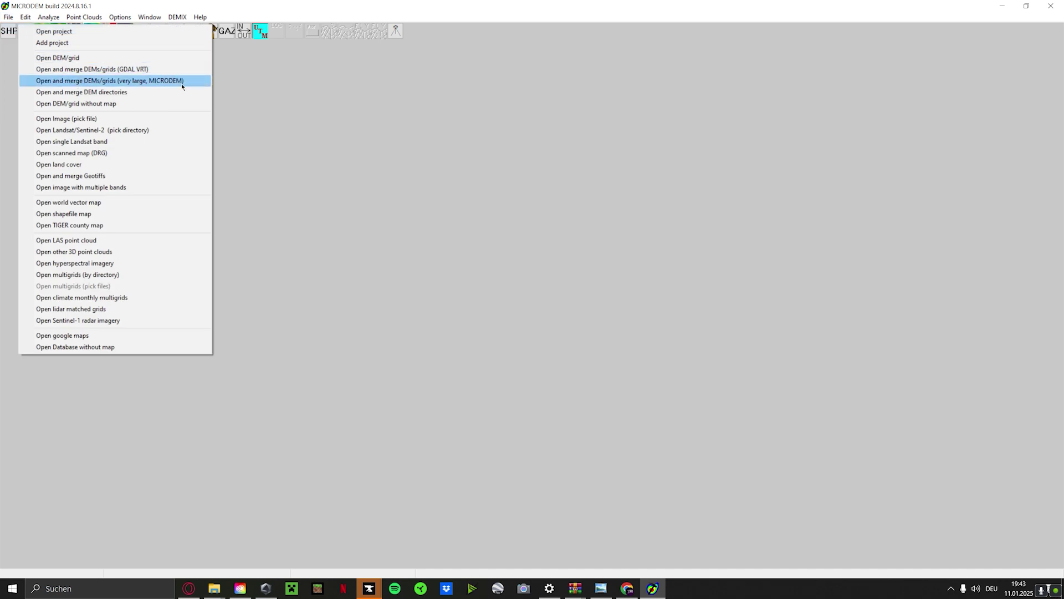
- Merge all four srtm .tif tiles into one DEM with MICRODEM's open-and-merge command
{"action": "left_click", "coordinate": [199, 82]}
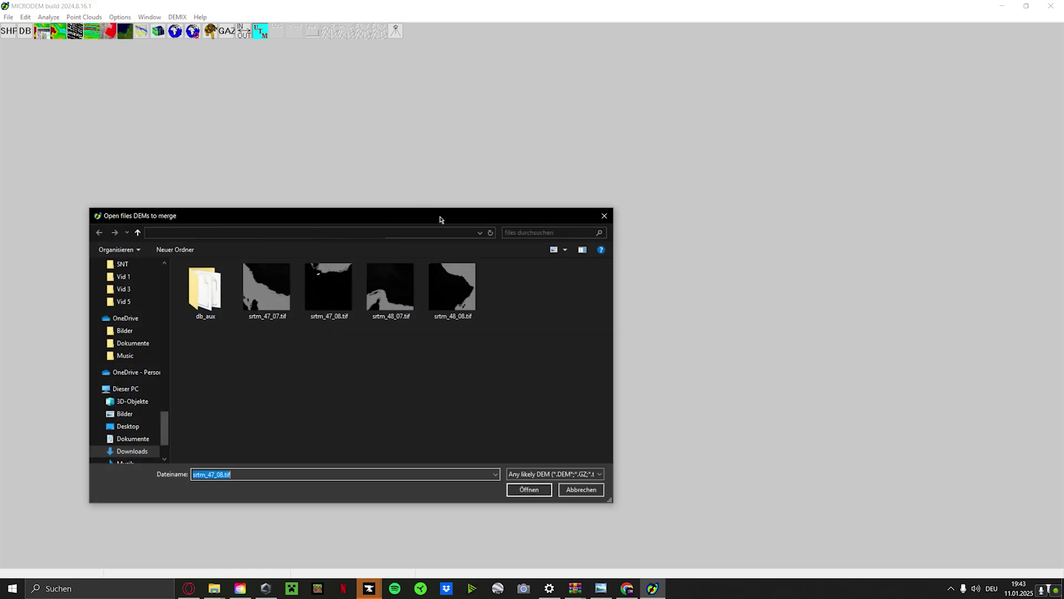
{"action": "left_click_drag", "start_coordinate": [527, 320], "coordinate": [290, 273]}
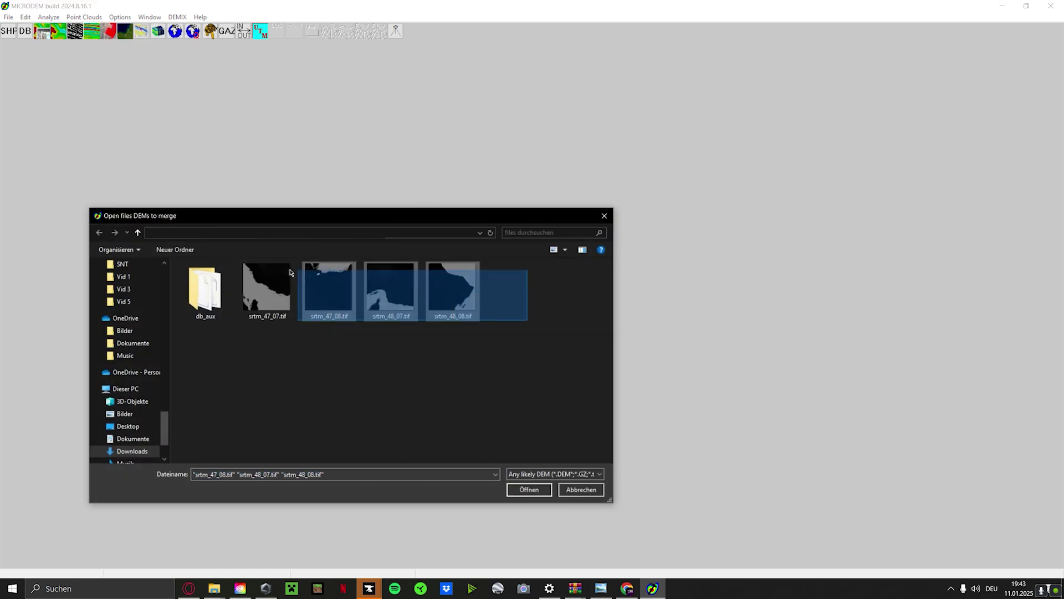
{"action": "left_click", "coordinate": [529, 490]}
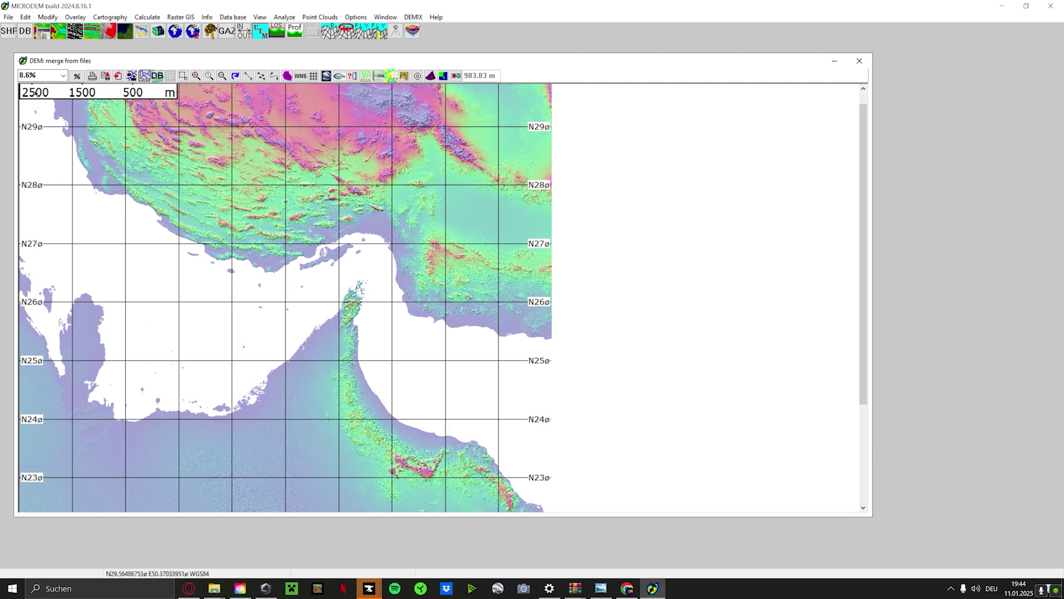
- Hide the elevation legend in the map's Legends/marginalia settings
{"action": "scroll", "coordinate": [129, 294], "scroll_direction": "up", "scroll_amount": 1}
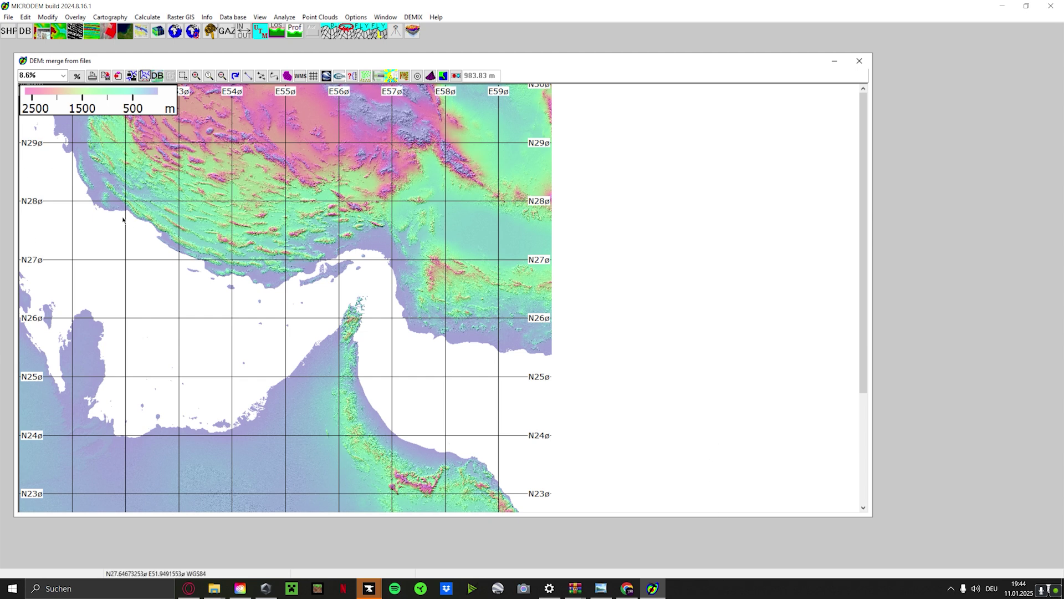
{"action": "right_click", "coordinate": [245, 225]}
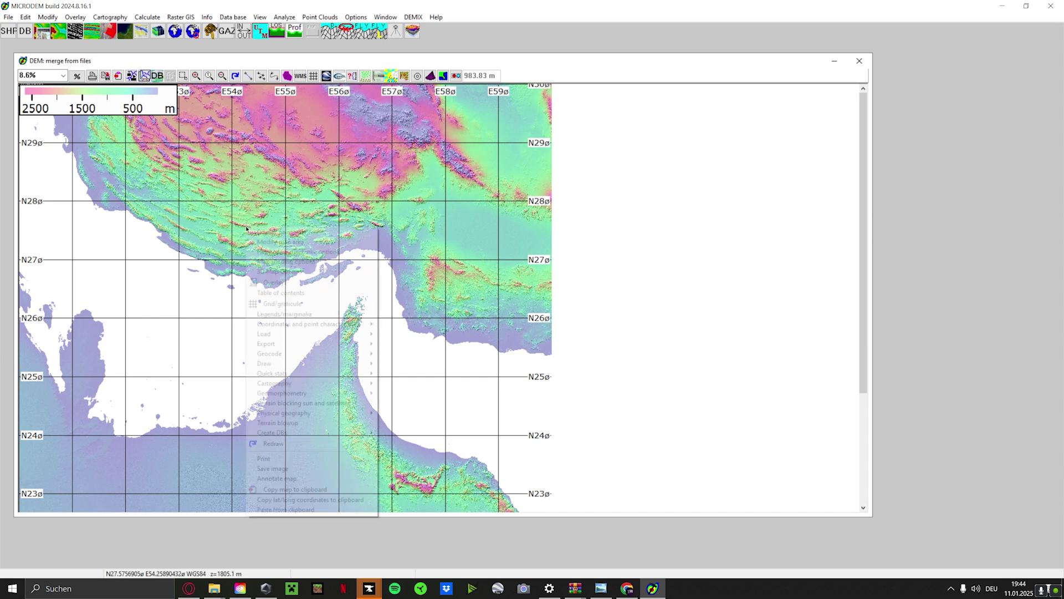
{"action": "left_click", "coordinate": [192, 227]}
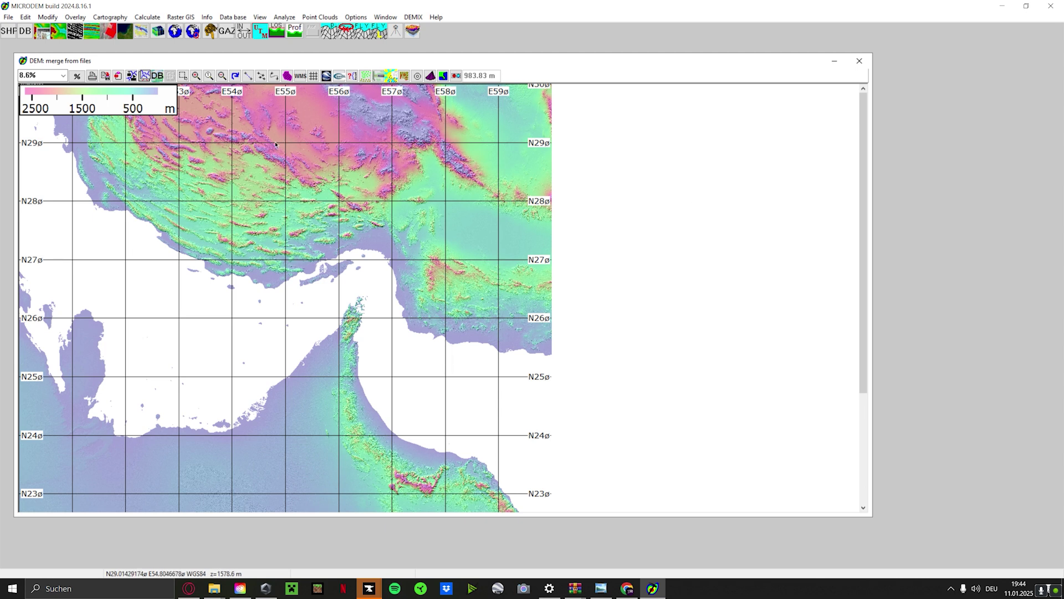
{"action": "right_click", "coordinate": [276, 183]}
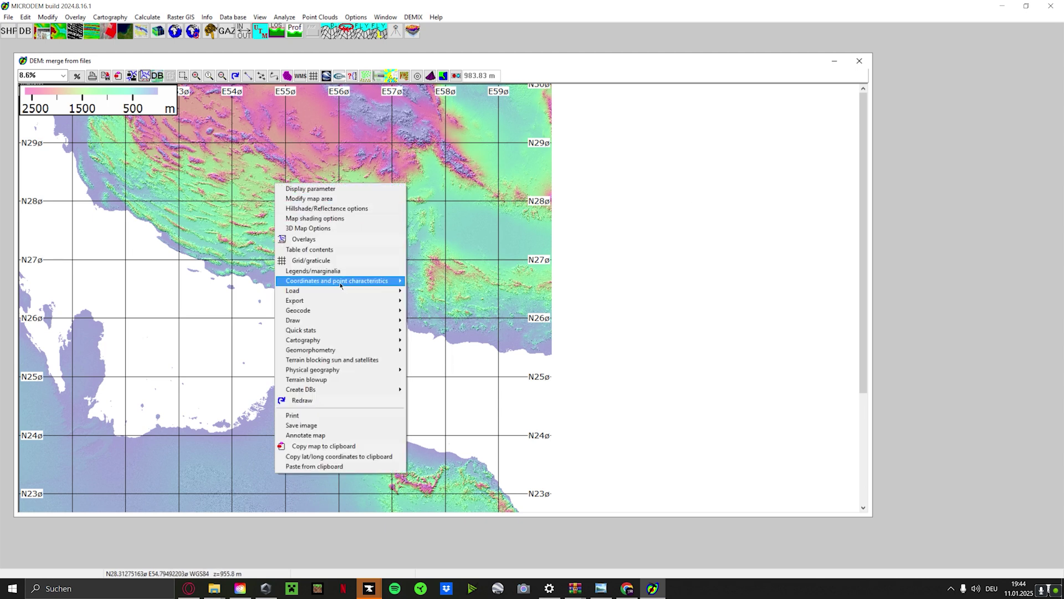
{"action": "right_click", "coordinate": [404, 211]}
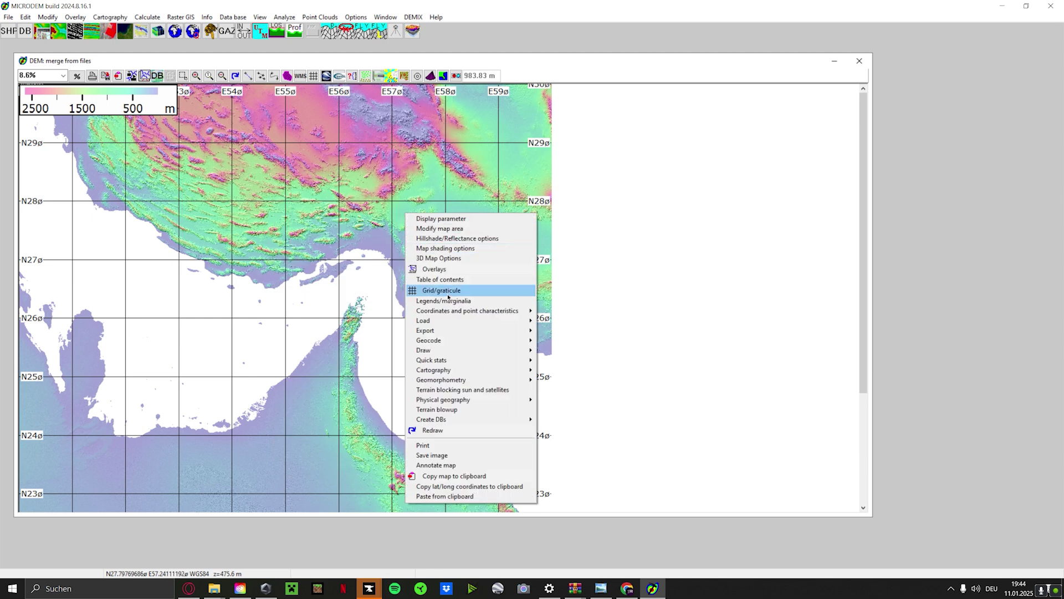
{"action": "right_click", "coordinate": [377, 246]}
{"action": "left_click", "coordinate": [433, 333]}
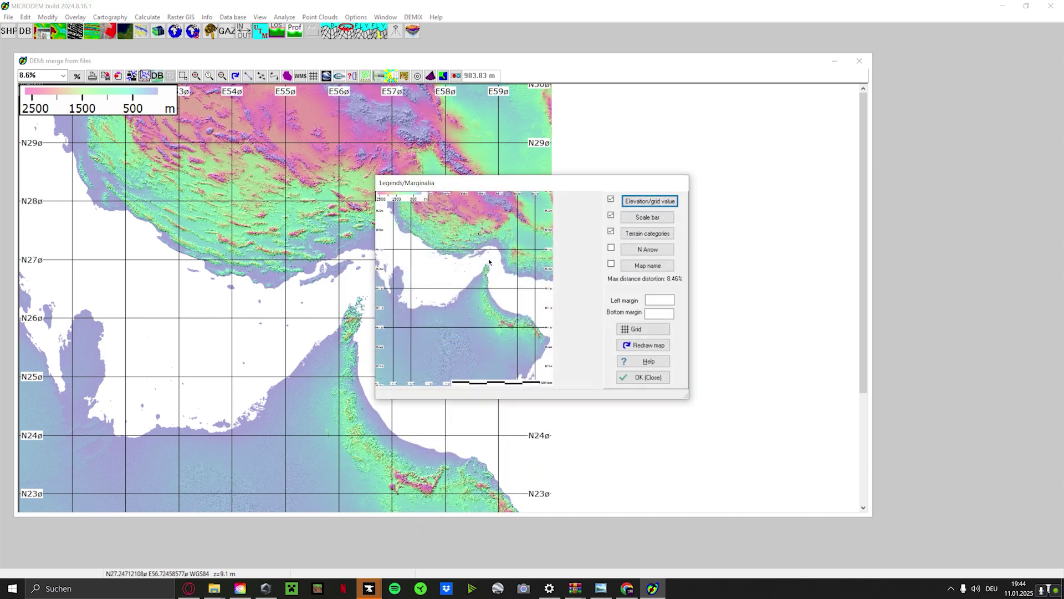
{"action": "left_click", "coordinate": [610, 200]}
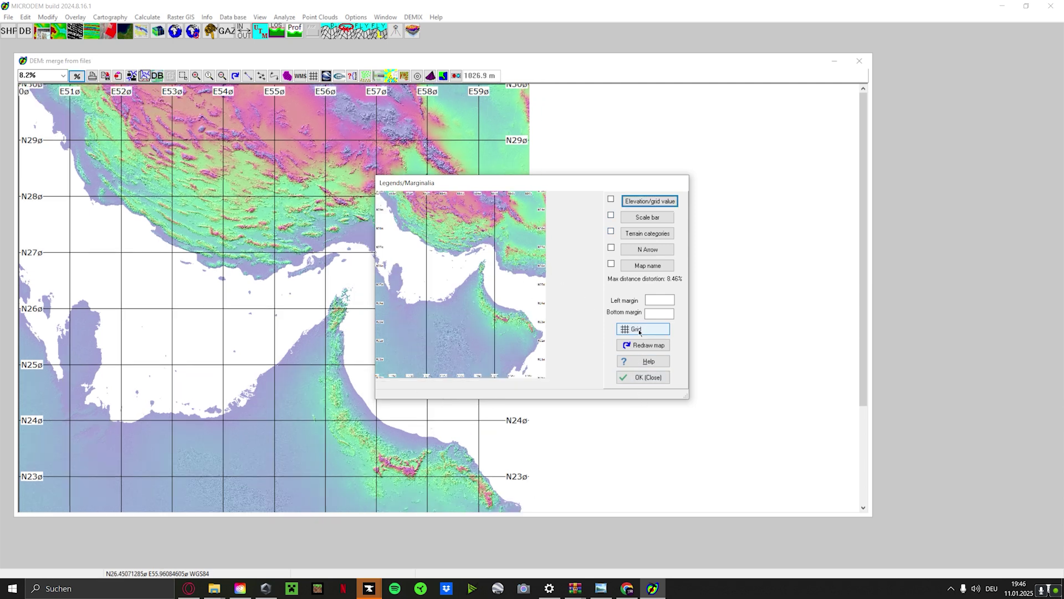
- Remove the lat/long grid lines by unchecking Primary datum, then redraw the map
{"action": "left_click", "coordinate": [639, 330]}
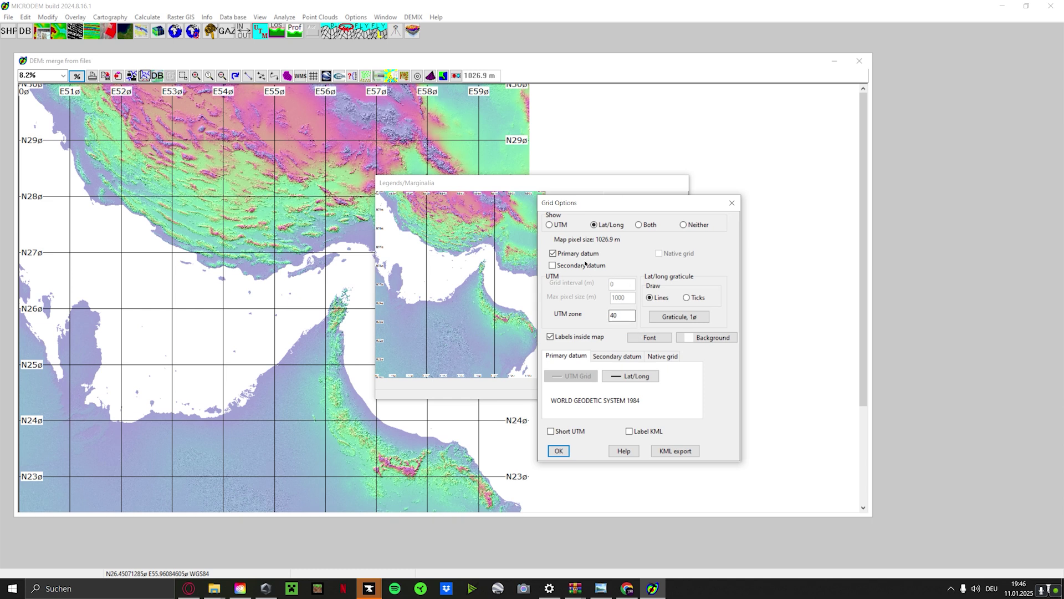
{"action": "left_click", "coordinate": [577, 253]}
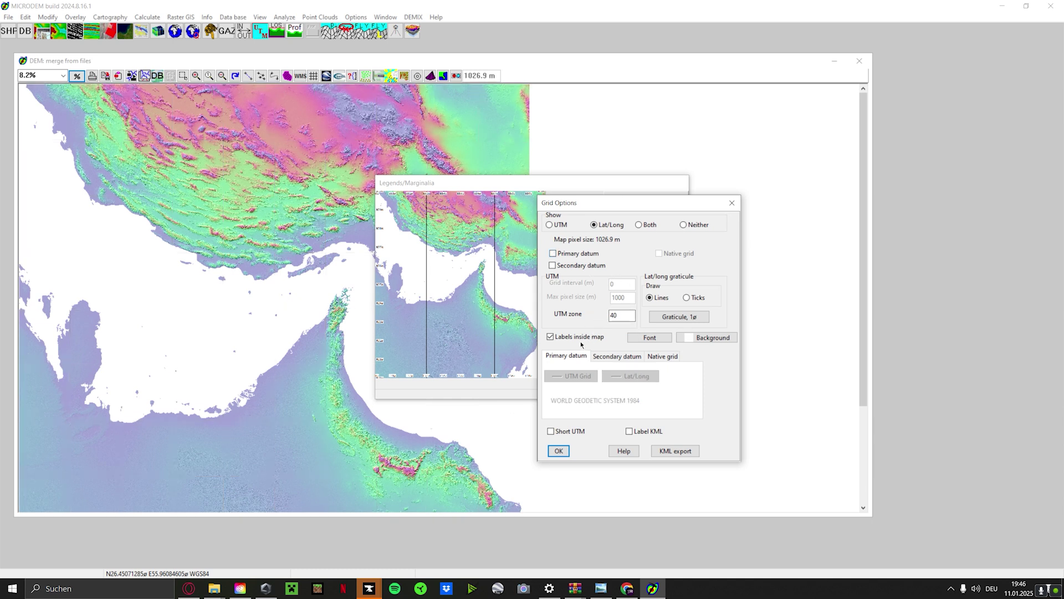
{"action": "left_click", "coordinate": [559, 451]}
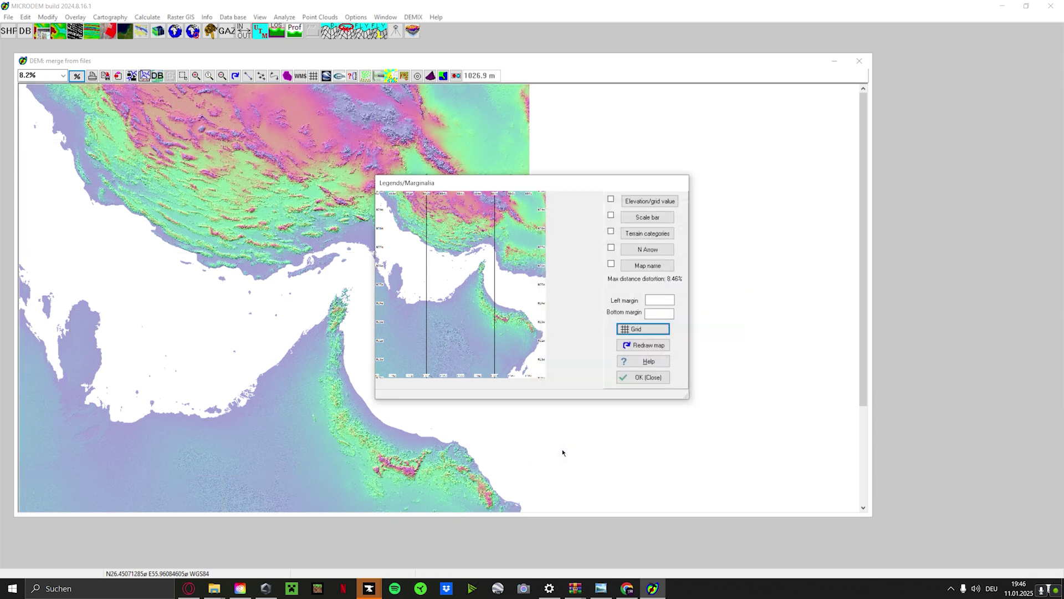
{"action": "left_click", "coordinate": [639, 378]}
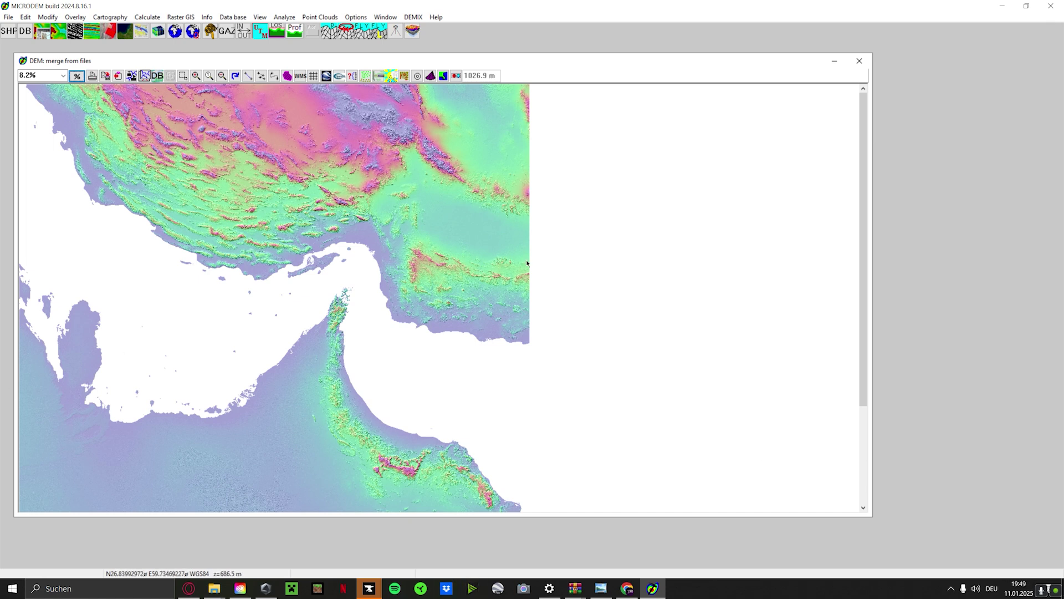
- Set the map's elevation/grid colouring to Gray scale (monochrome)
{"action": "right_click", "coordinate": [372, 259]}
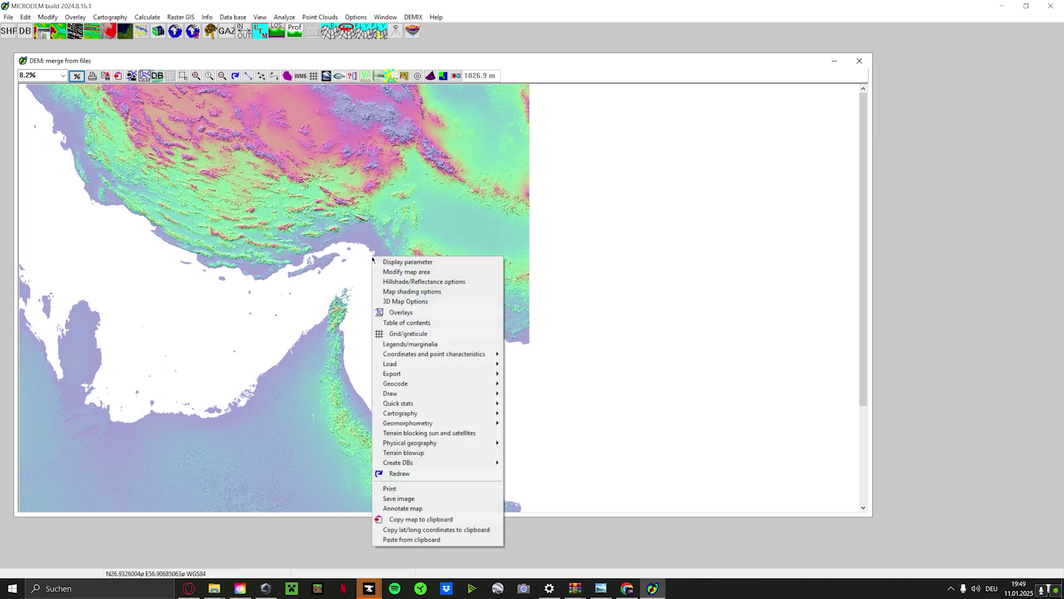
{"action": "left_click", "coordinate": [401, 261]}
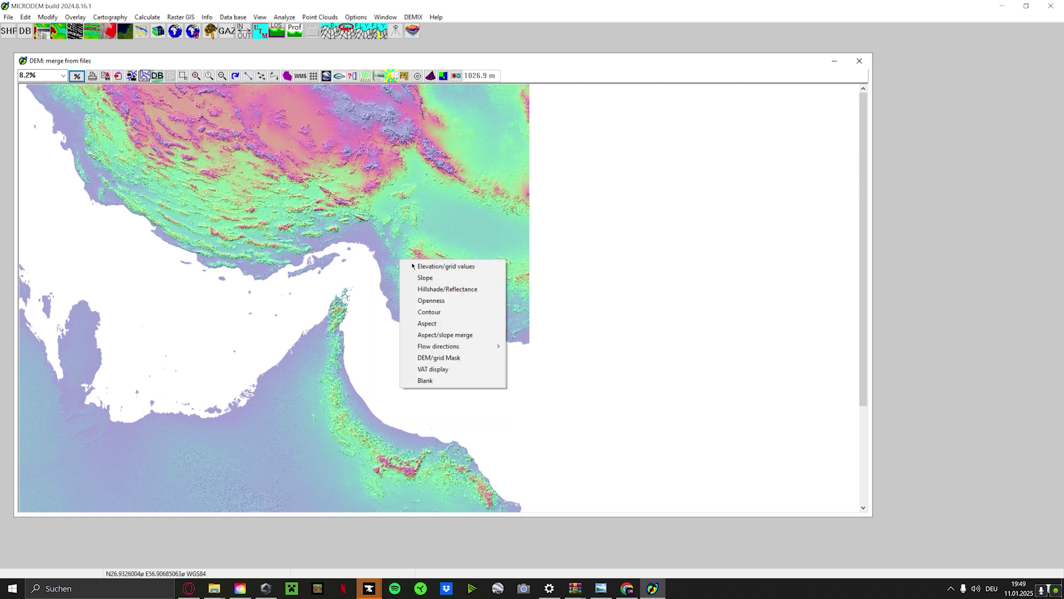
{"action": "left_click", "coordinate": [418, 267]}
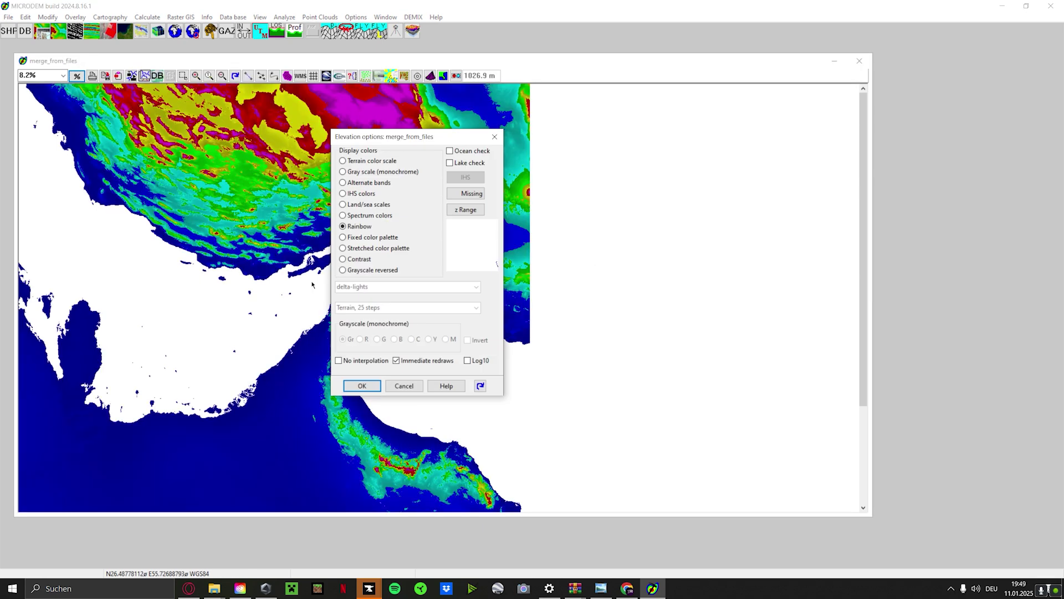
{"action": "left_click", "coordinate": [344, 172]}
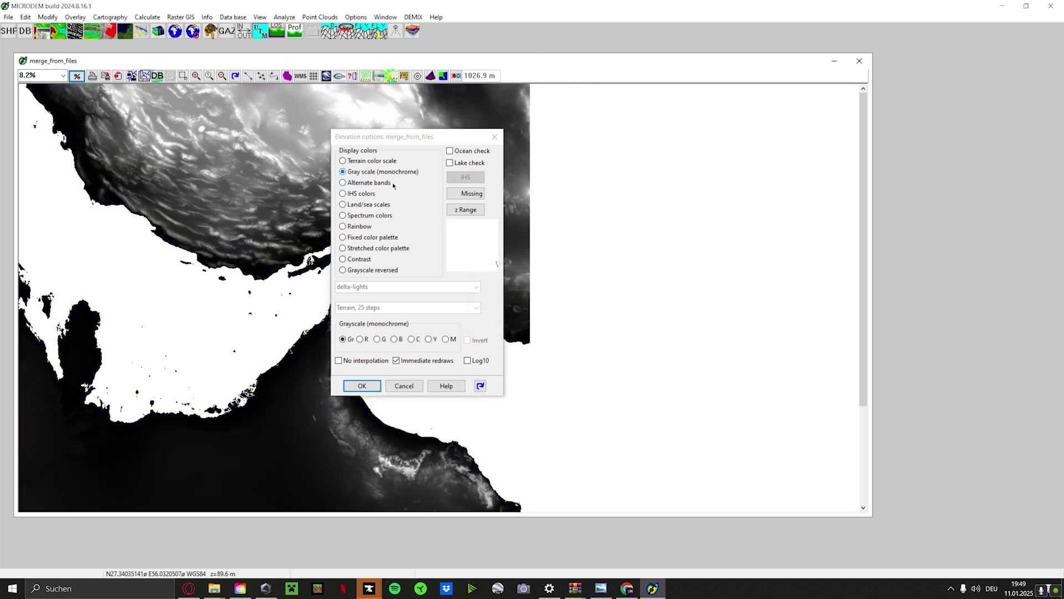
{"action": "key", "text": "Return"}
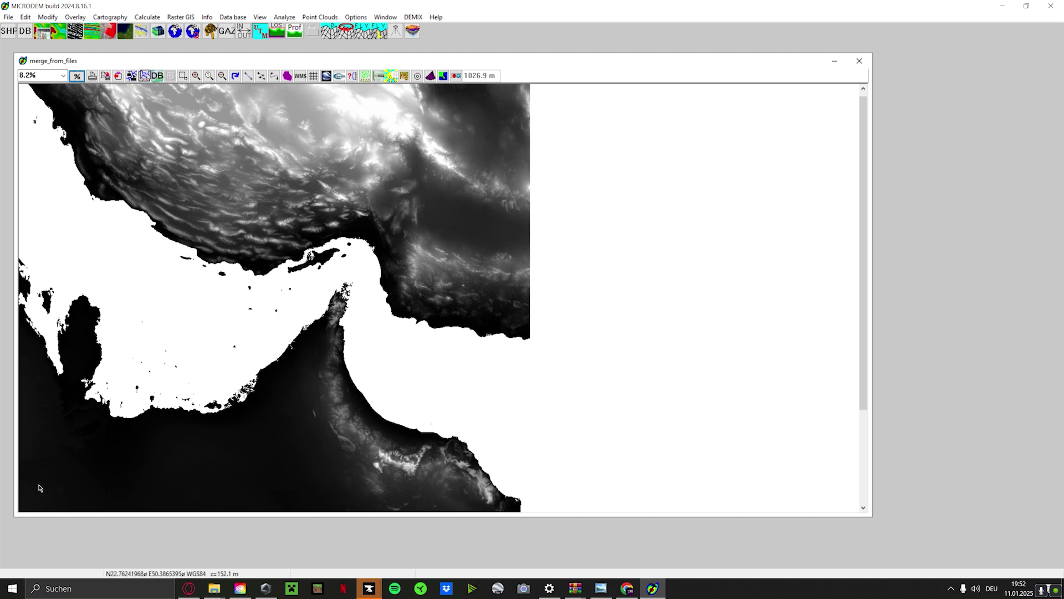
- Choose grayscale again in the map's elevation colouring options
{"action": "right_click", "coordinate": [223, 161]}
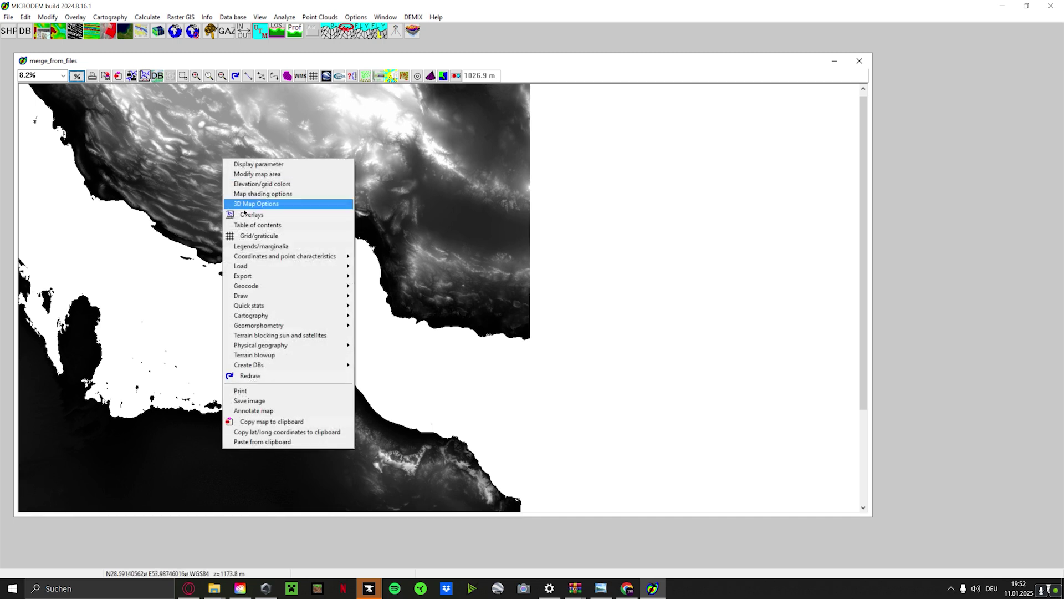
{"action": "left_click", "coordinate": [250, 165]}
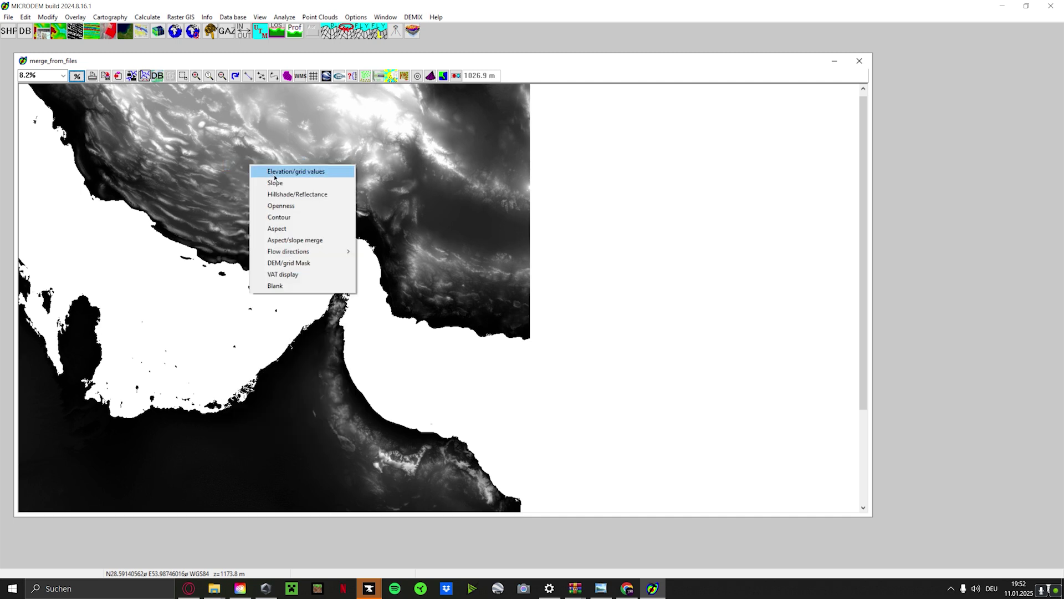
{"action": "left_click", "coordinate": [274, 175]}
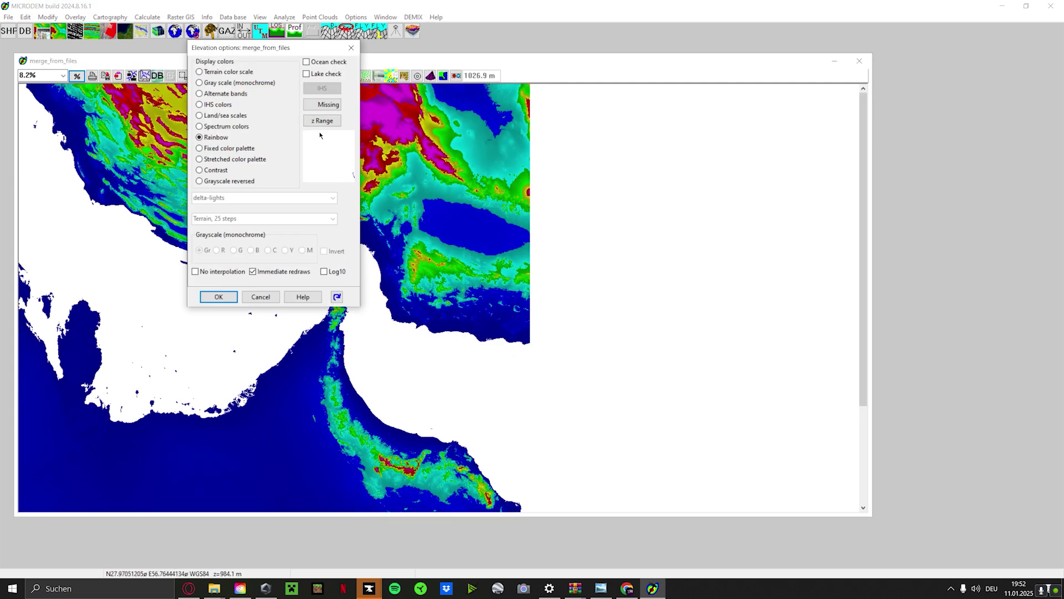
{"action": "left_click", "coordinate": [200, 83]}
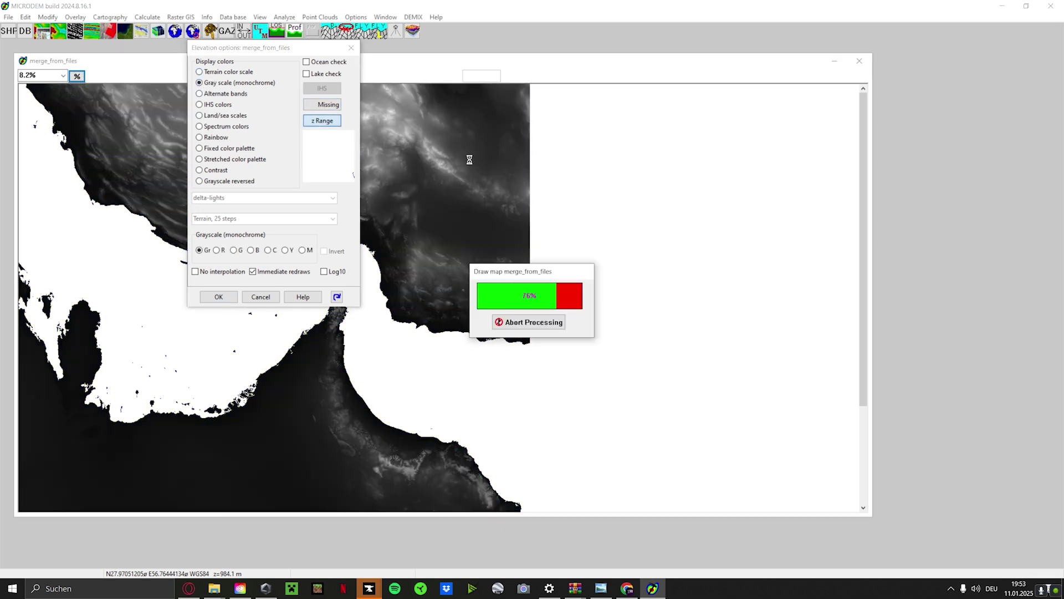
- Set a specified elevation colour range of 0 to 4472 and apply it
{"action": "left_click", "coordinate": [322, 120]}
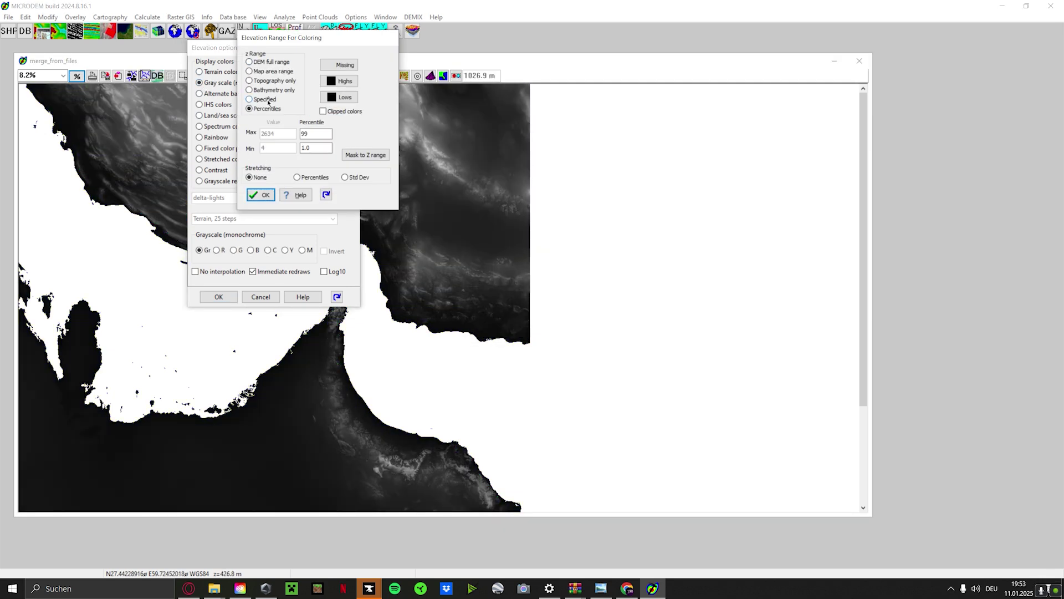
{"action": "left_click", "coordinate": [267, 100]}
{"action": "double_click", "coordinate": [281, 148]}
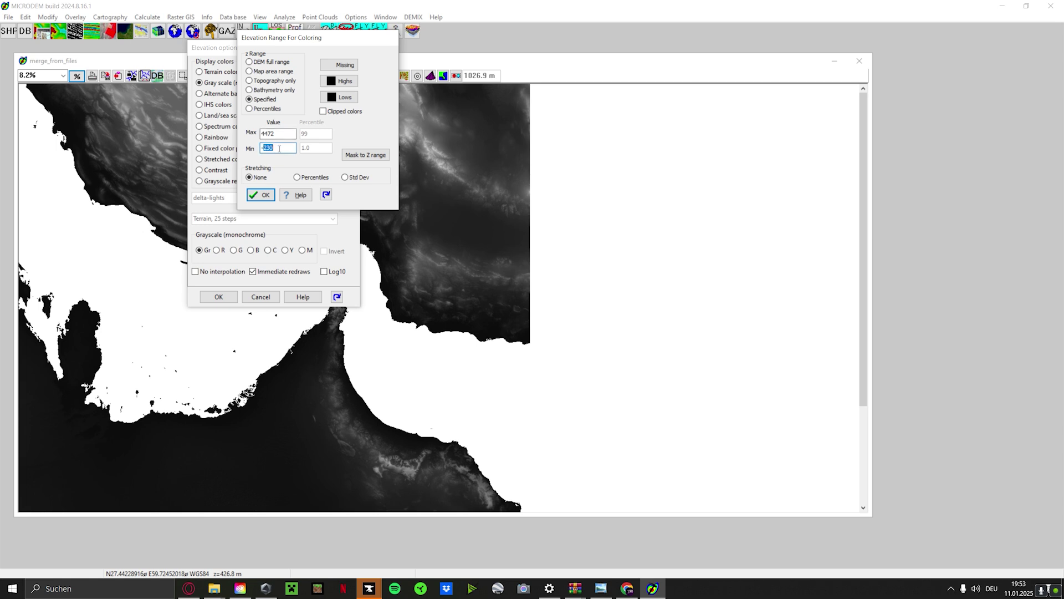
{"action": "type", "text": "0"}
{"action": "left_click", "coordinate": [264, 133]}
{"action": "type", "text": "4472"}
{"action": "left_click", "coordinate": [264, 194]}
{"action": "left_click", "coordinate": [261, 195]}
{"action": "left_click", "coordinate": [218, 298]}
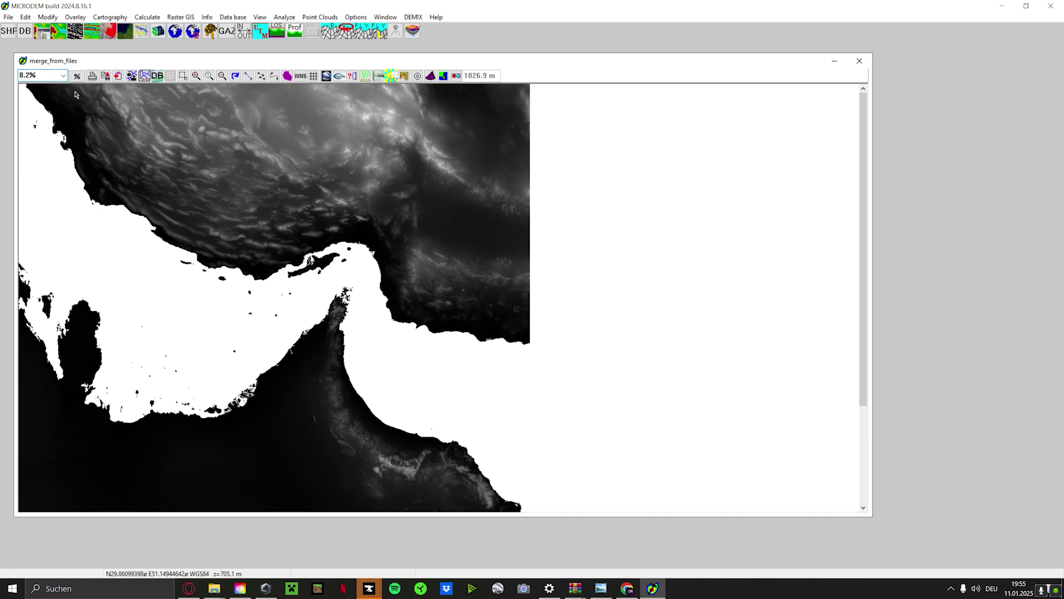
- Display the merged map at 100% scale from the zoom list
{"action": "left_click", "coordinate": [63, 75]}
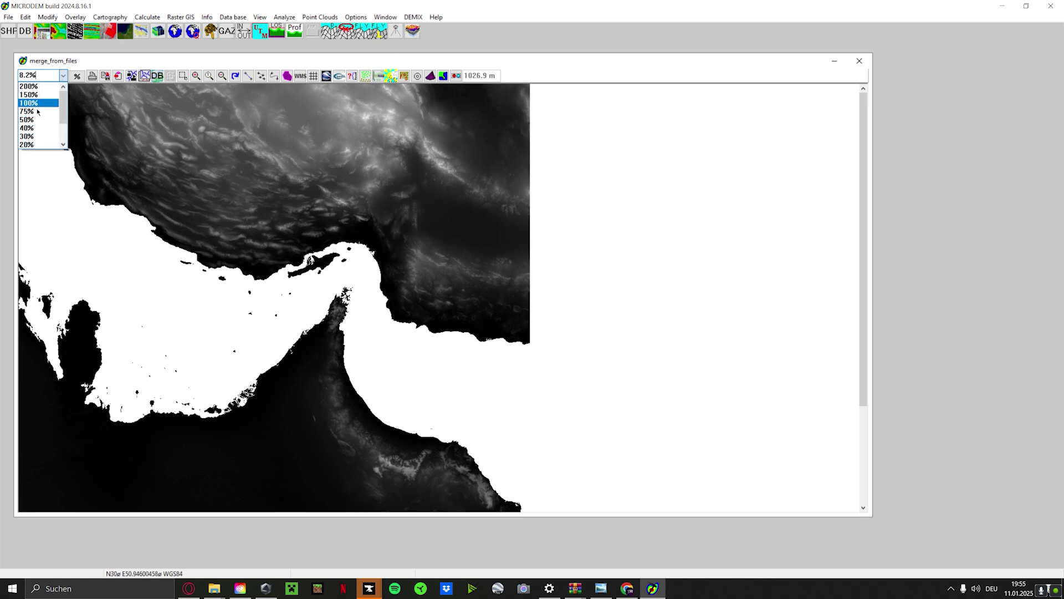
{"action": "left_click", "coordinate": [31, 103]}
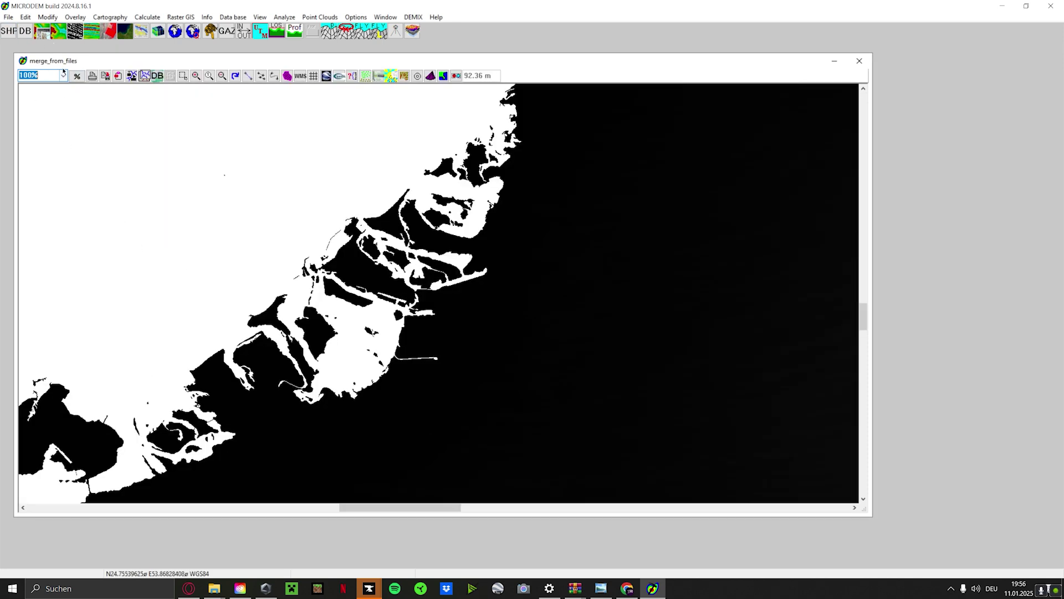
{"action": "left_click", "coordinate": [8, 17]}
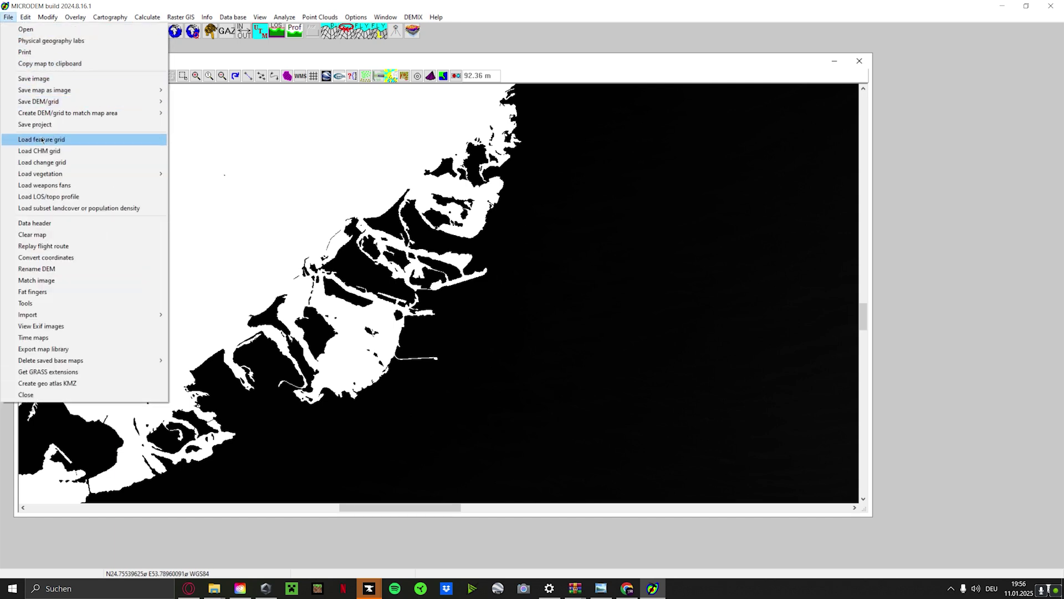
- Save the map as a screen-scale grayscale GeoTIFF named dubai, then switch to Explorer
{"action": "mouse_move", "coordinate": [72, 94]}
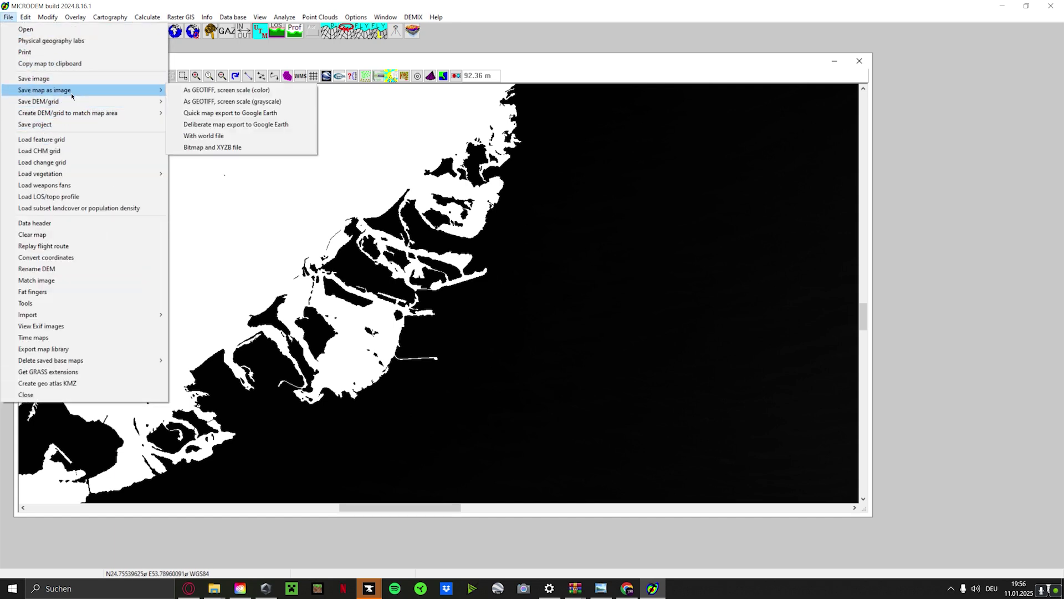
{"action": "left_click", "coordinate": [252, 103]}
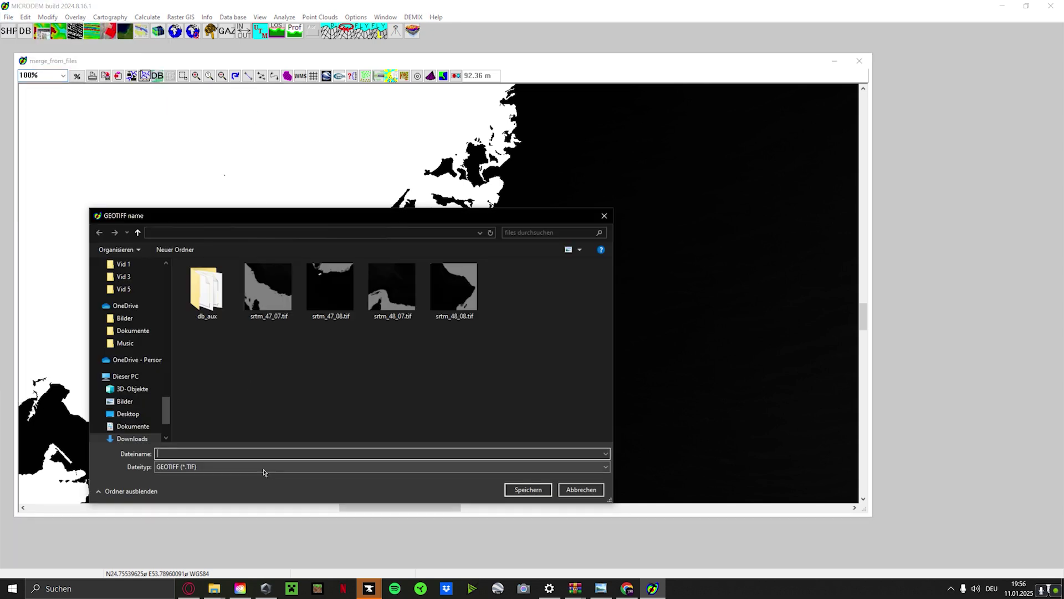
{"action": "type", "text": "d"}
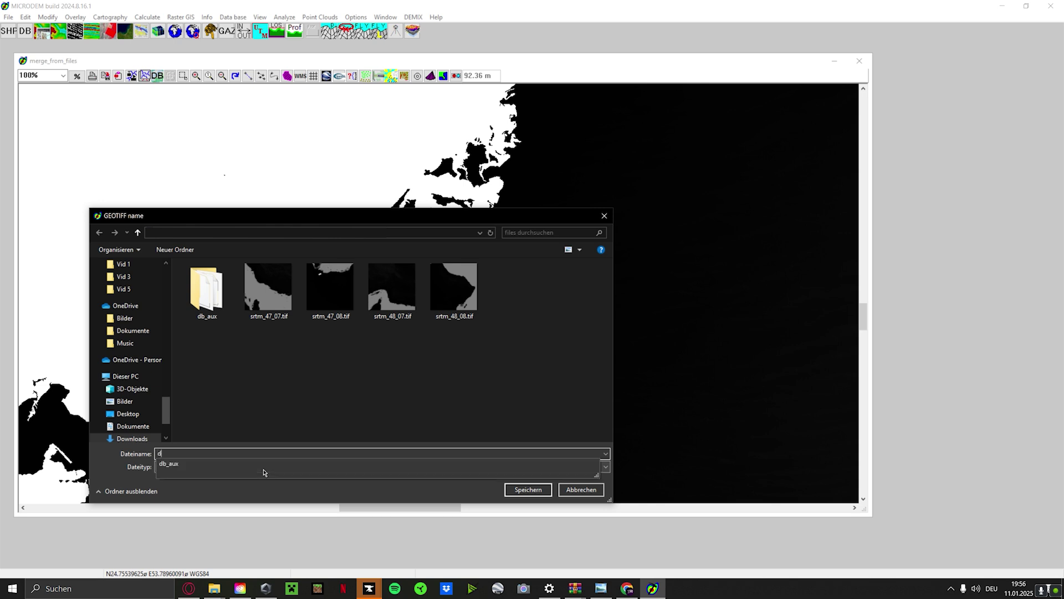
{"action": "type", "text": "ubai"}
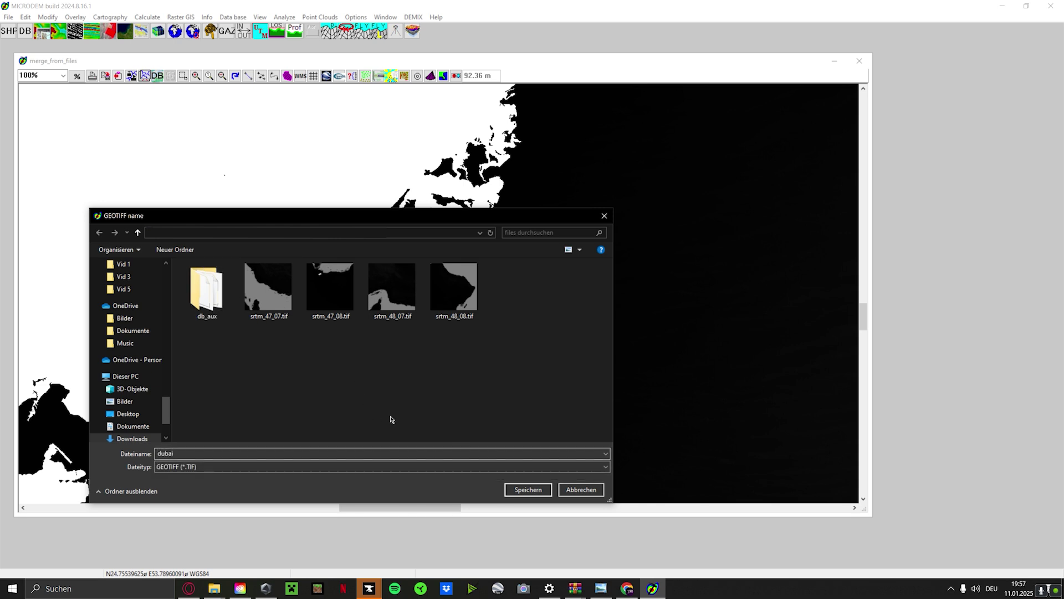
{"action": "left_click", "coordinate": [523, 491]}
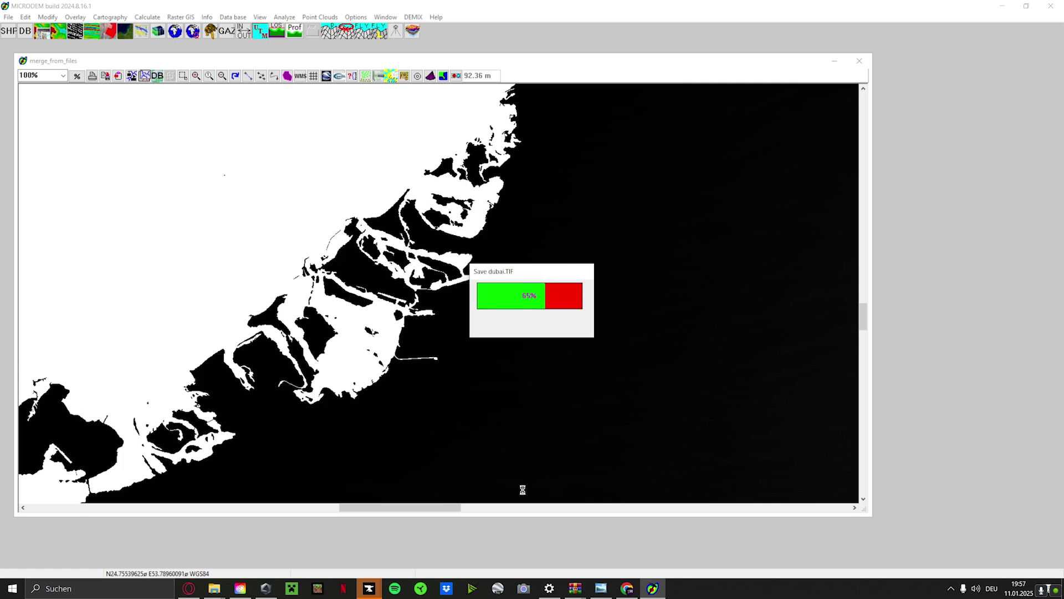
{"action": "key", "text": "alt+Tab"}
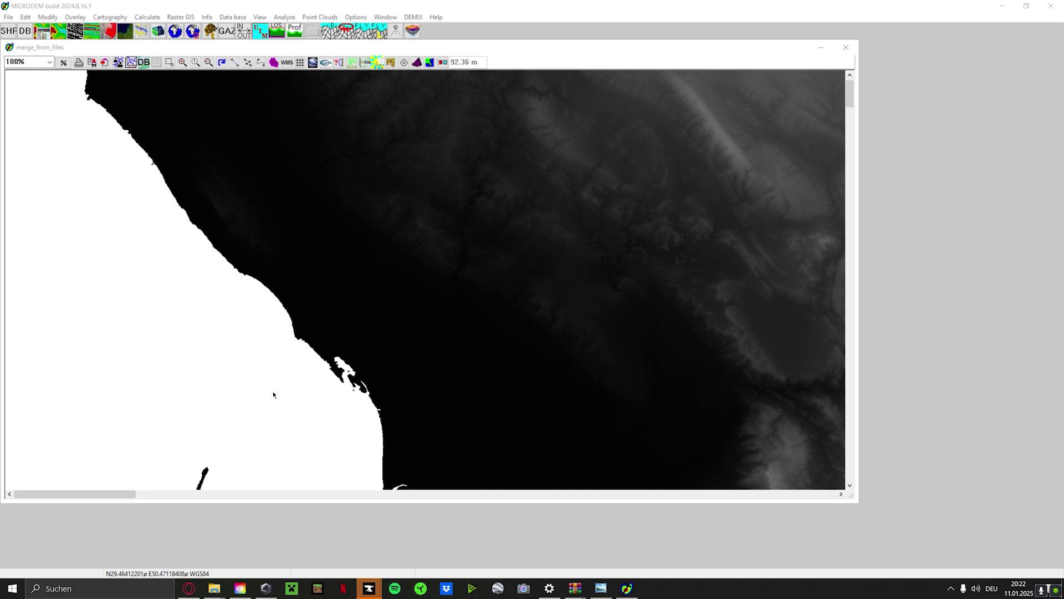
- Return to the MICRODEM map window
{"action": "left_click", "coordinate": [170, 317]}
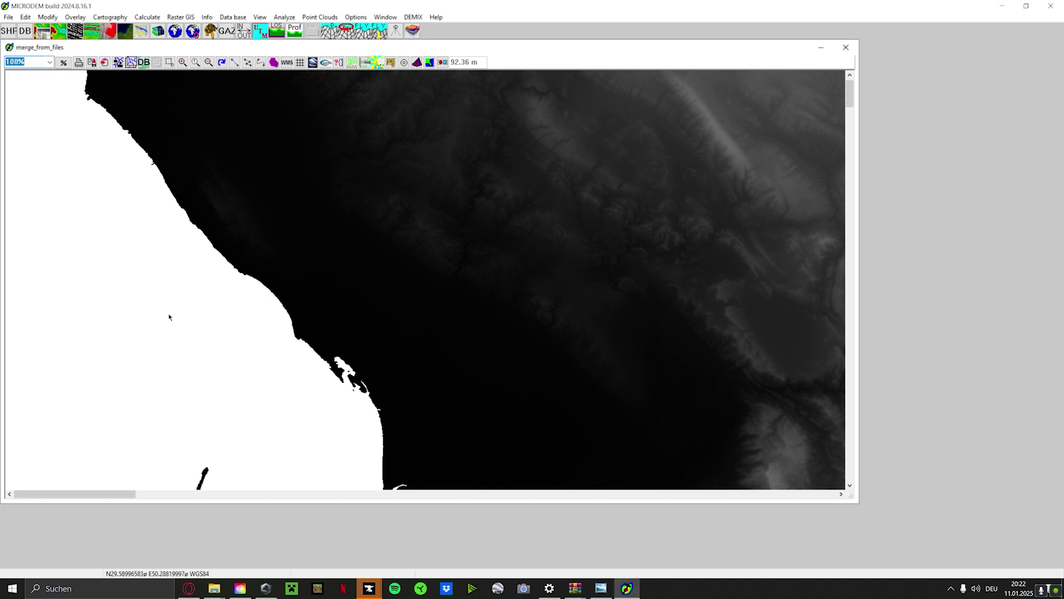
- Launch GIMP from Windows search and open the folder holding dubai.TIF
{"action": "key", "text": "super"}
{"action": "type", "text": "qgis"}
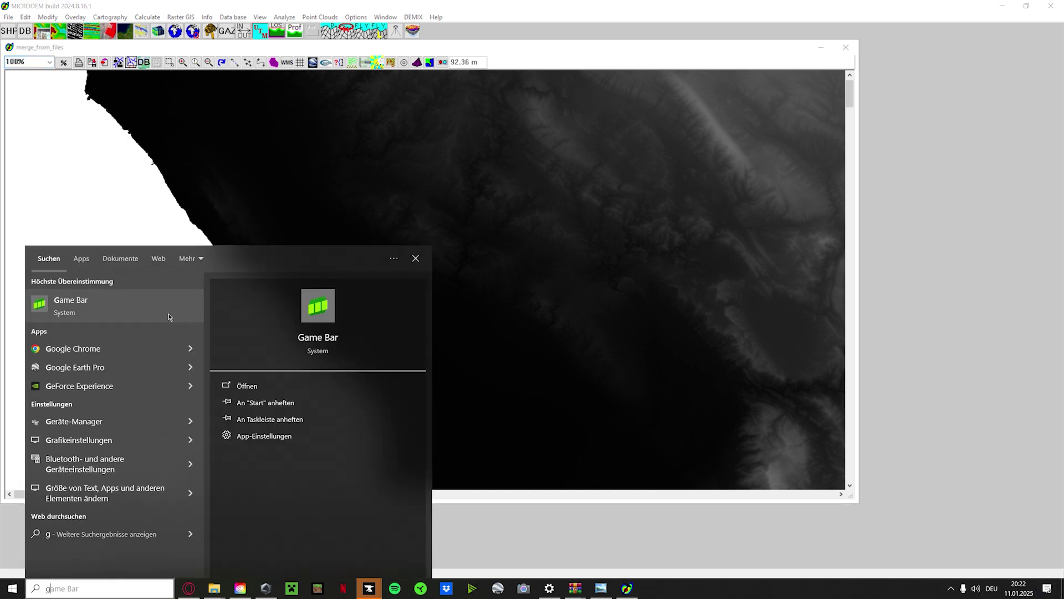
{"action": "key", "text": "Return"}
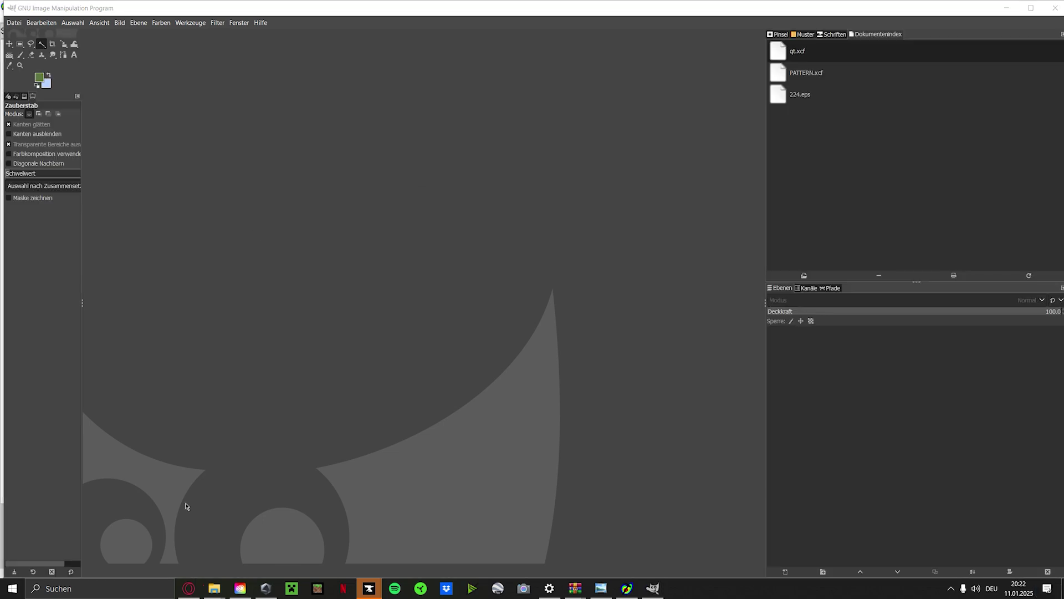
{"action": "left_click", "coordinate": [214, 587]}
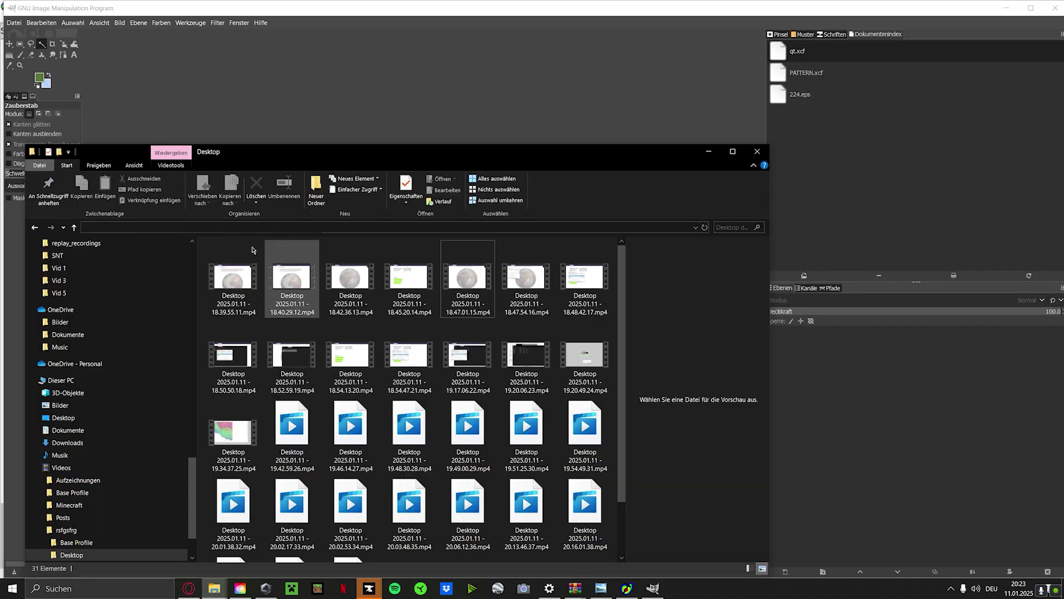
{"action": "left_click", "coordinate": [709, 151]}
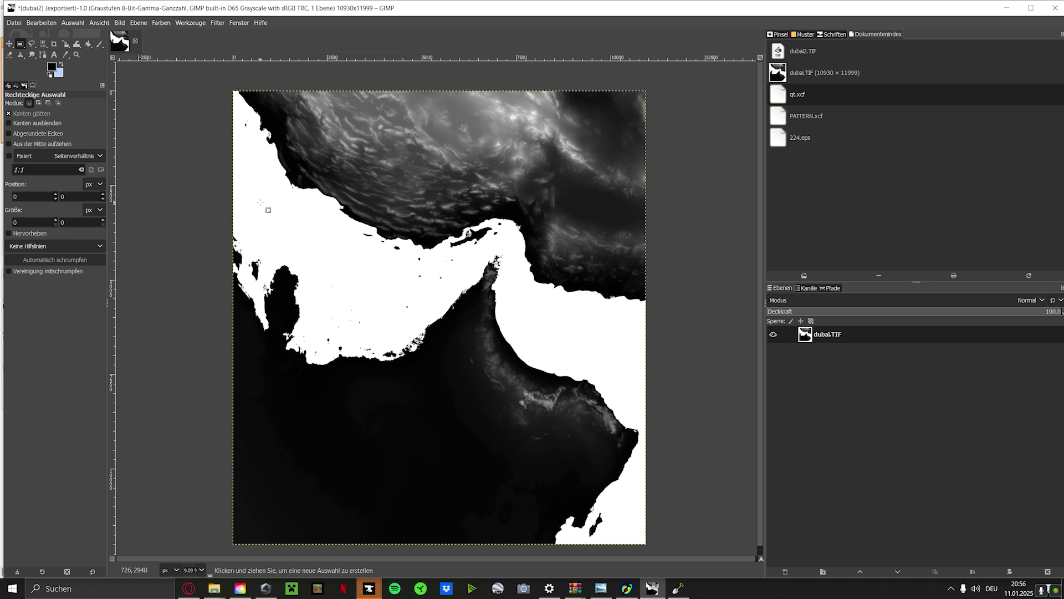
- Select the white sea by colour and drag the threshold down to 0
{"action": "left_click", "coordinate": [72, 25]}
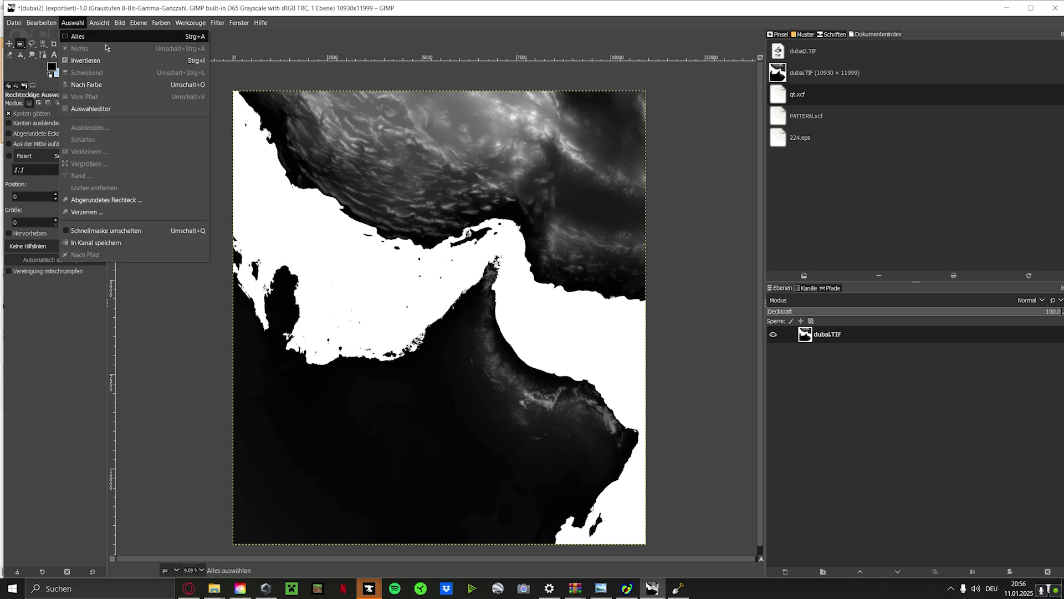
{"action": "left_click", "coordinate": [103, 87]}
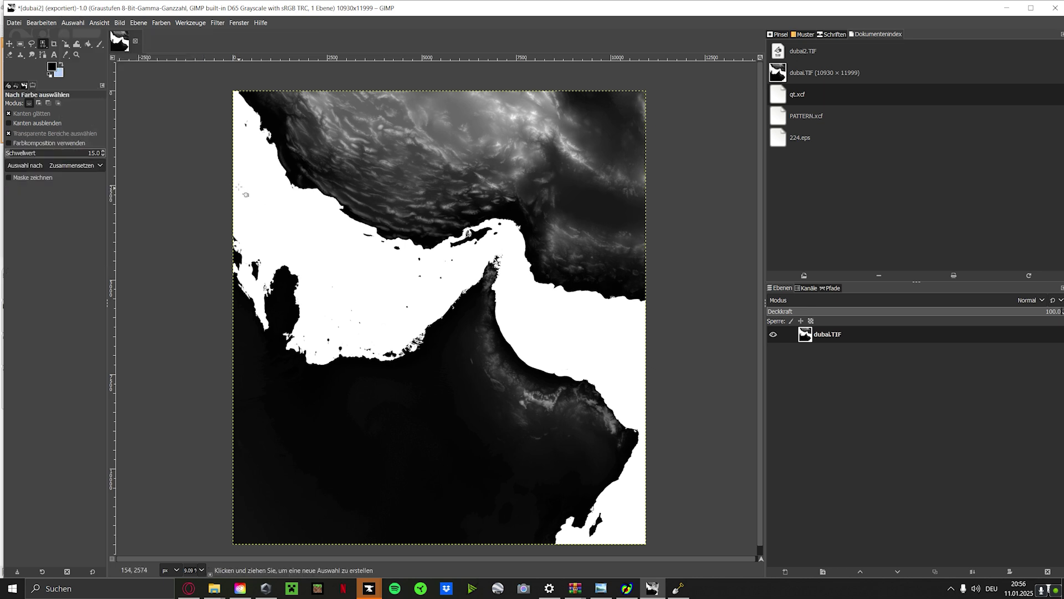
{"action": "left_click", "coordinate": [246, 181]}
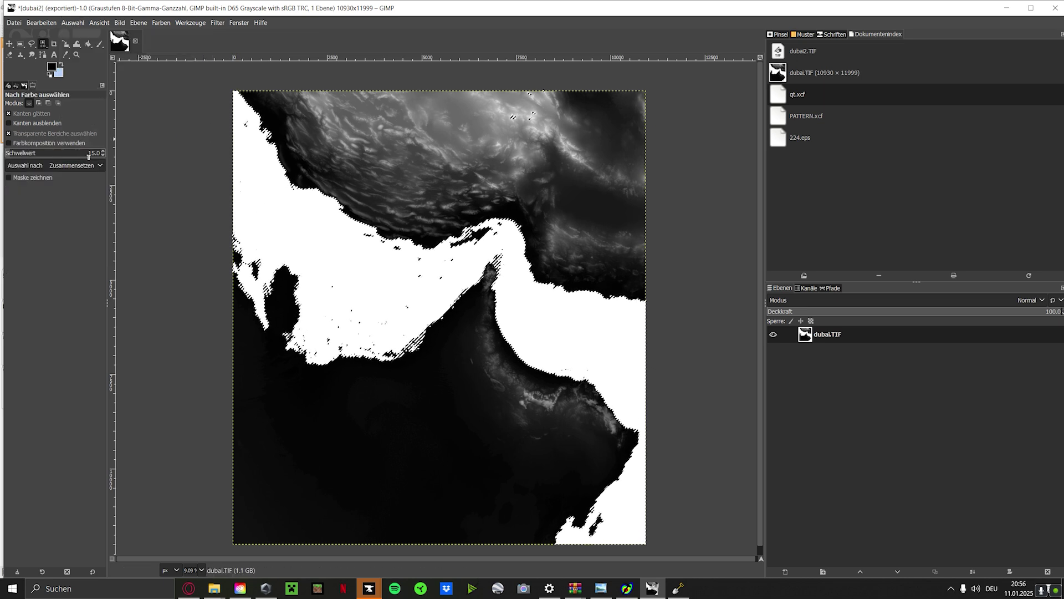
{"action": "left_click", "coordinate": [39, 153]}
{"action": "left_click_drag", "start_coordinate": [38, 153], "coordinate": [5, 154]}
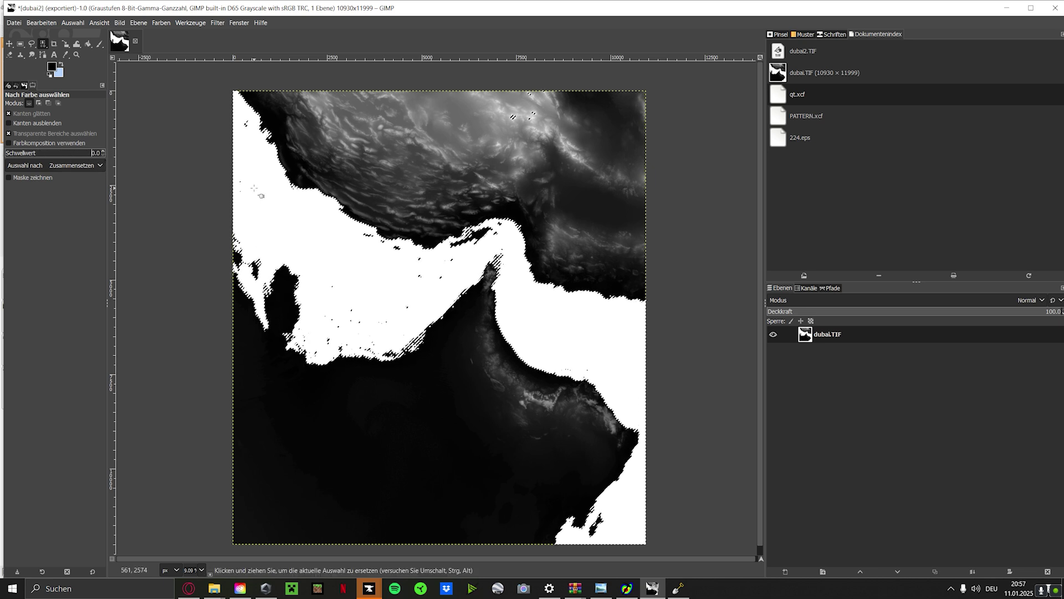
- Clear the selection and reselect every pure-white area with threshold 0
{"action": "left_click", "coordinate": [73, 23]}
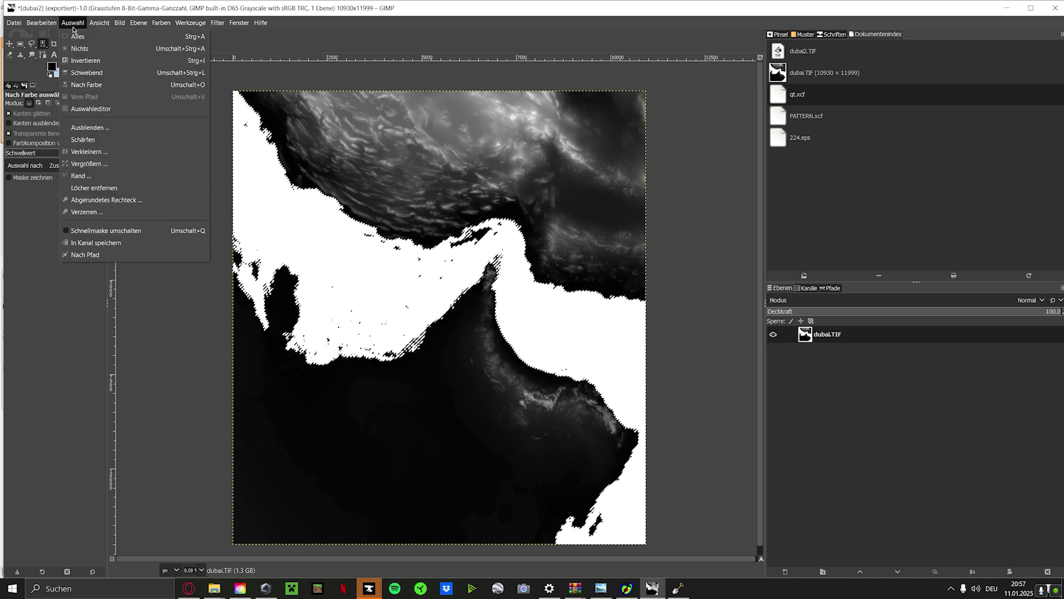
{"action": "left_click", "coordinate": [79, 49]}
{"action": "left_click", "coordinate": [73, 23]}
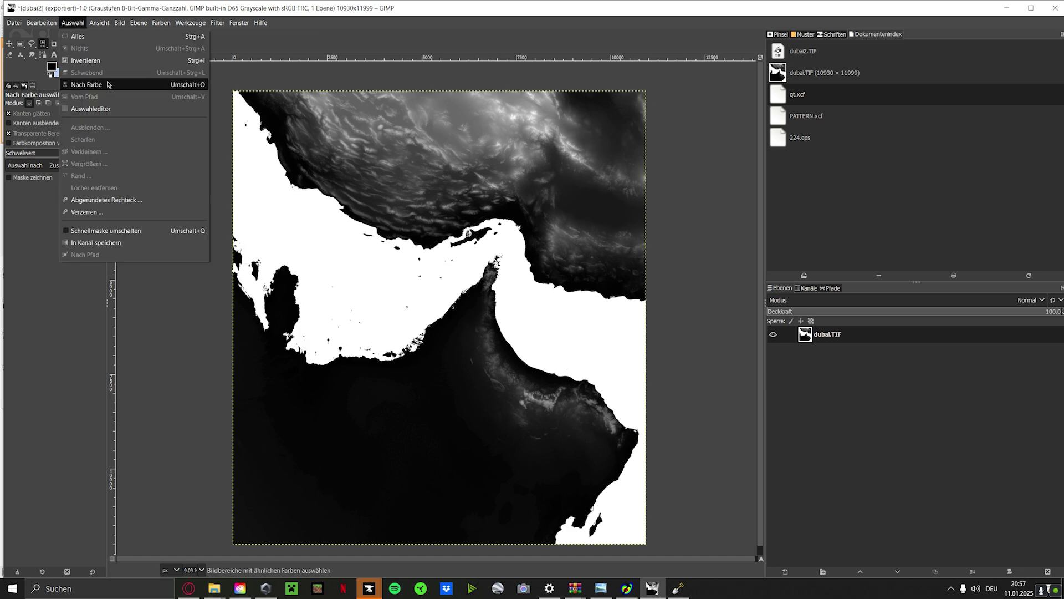
{"action": "left_click", "coordinate": [84, 85]}
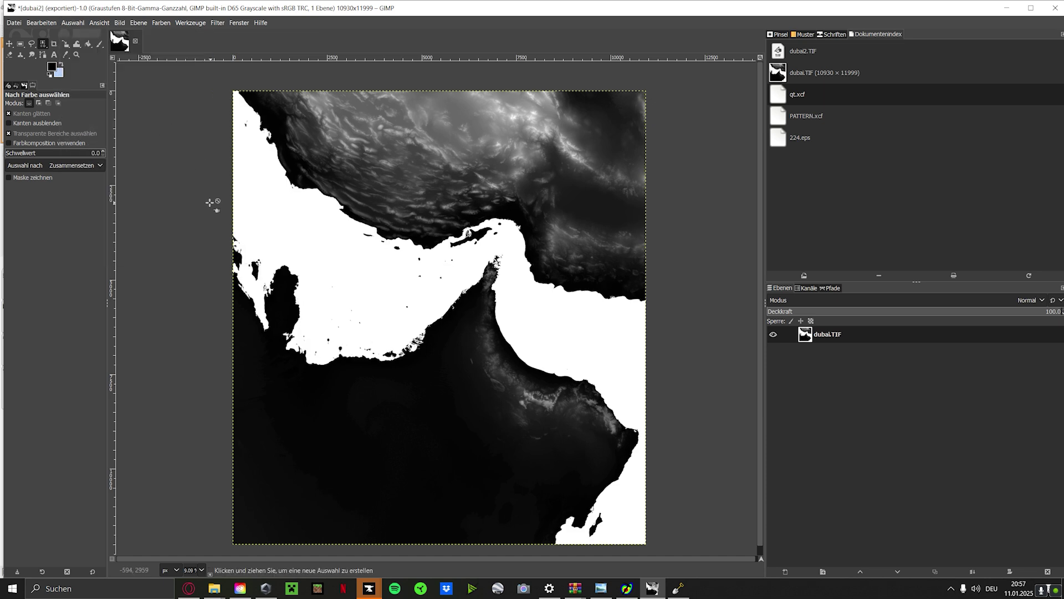
{"action": "left_click", "coordinate": [246, 202]}
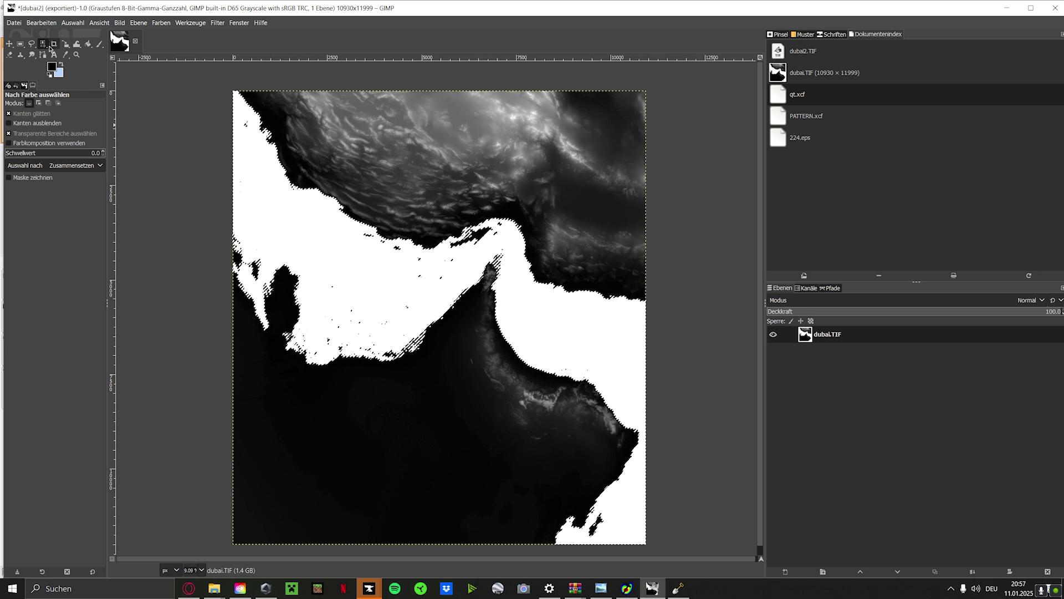
{"action": "mouse_move", "coordinate": [42, 47]}
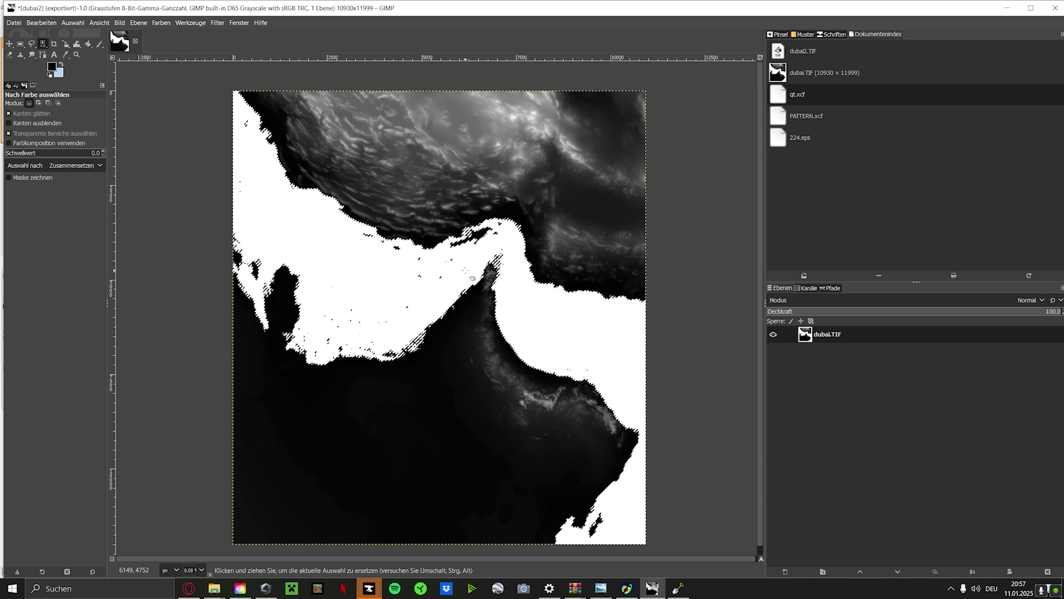
{"action": "scroll", "coordinate": [466, 270], "scroll_direction": "up", "scroll_amount": 12, "text": "ctrl"}
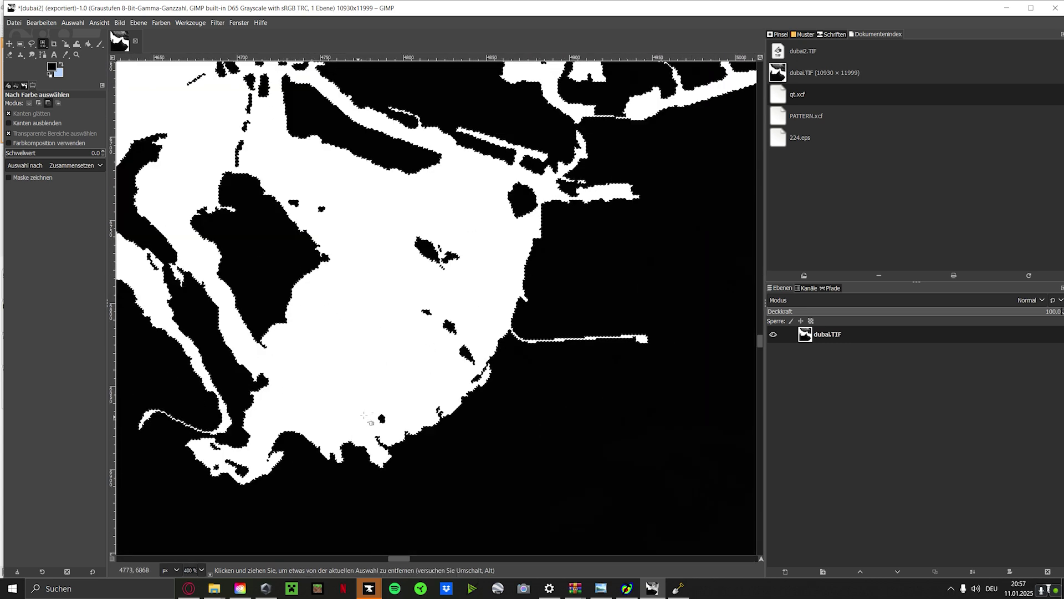
{"action": "scroll", "coordinate": [647, 332], "scroll_direction": "up", "scroll_amount": 3, "text": "ctrl"}
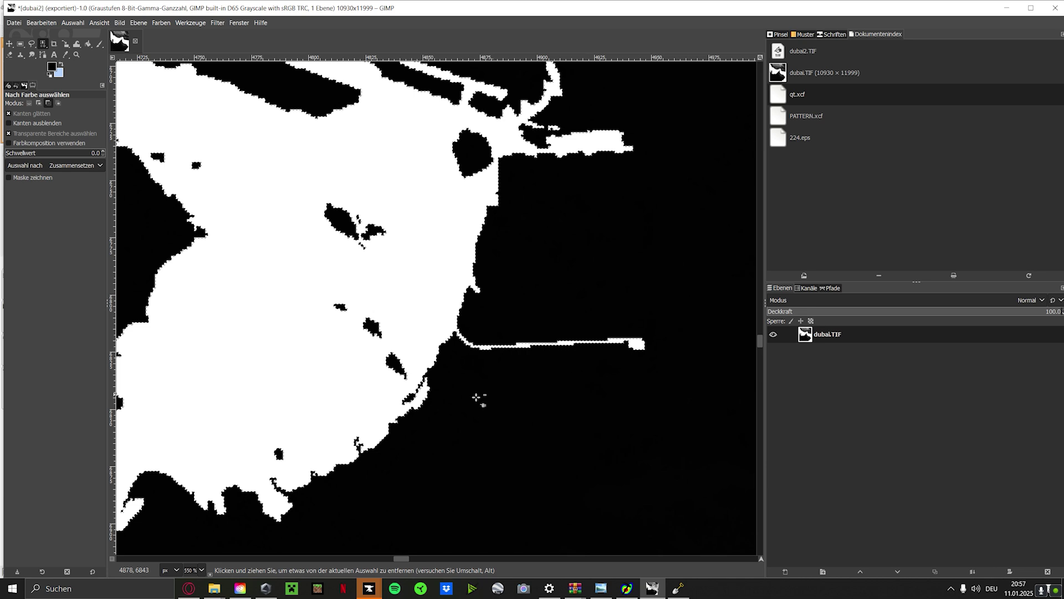
{"action": "scroll", "coordinate": [476, 397], "scroll_direction": "down", "scroll_amount": 4, "text": "ctrl"}
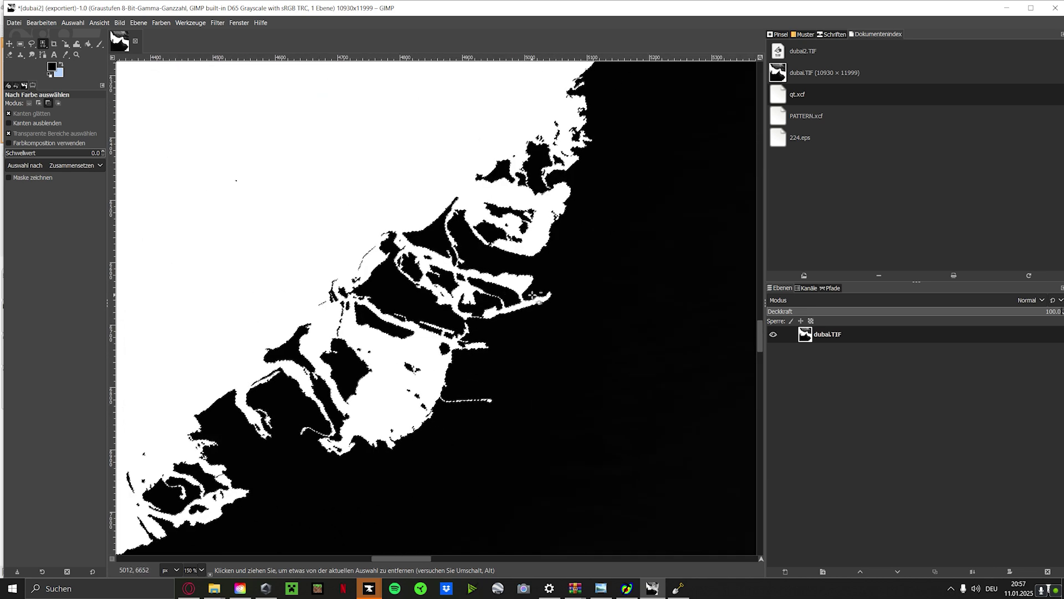
{"action": "scroll", "coordinate": [535, 297], "scroll_direction": "down", "scroll_amount": 1, "text": "ctrl"}
{"action": "scroll", "coordinate": [372, 388], "scroll_direction": "up", "scroll_amount": 3, "text": "ctrl"}
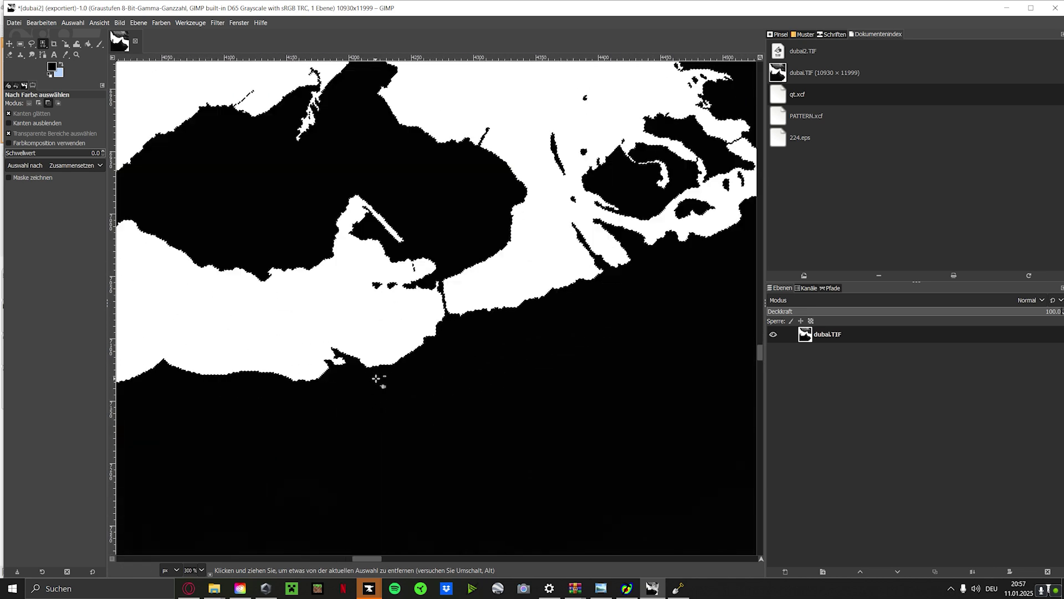
{"action": "scroll", "coordinate": [377, 378], "scroll_direction": "down", "scroll_amount": 5, "text": "ctrl"}
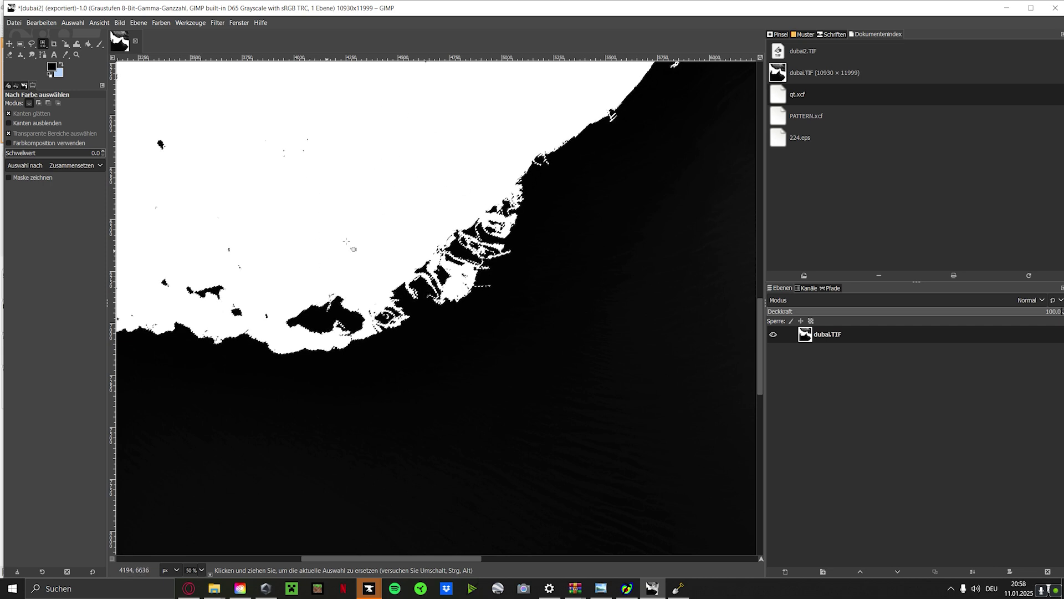
{"action": "scroll", "coordinate": [332, 206], "scroll_direction": "down", "scroll_amount": 1, "text": "ctrl"}
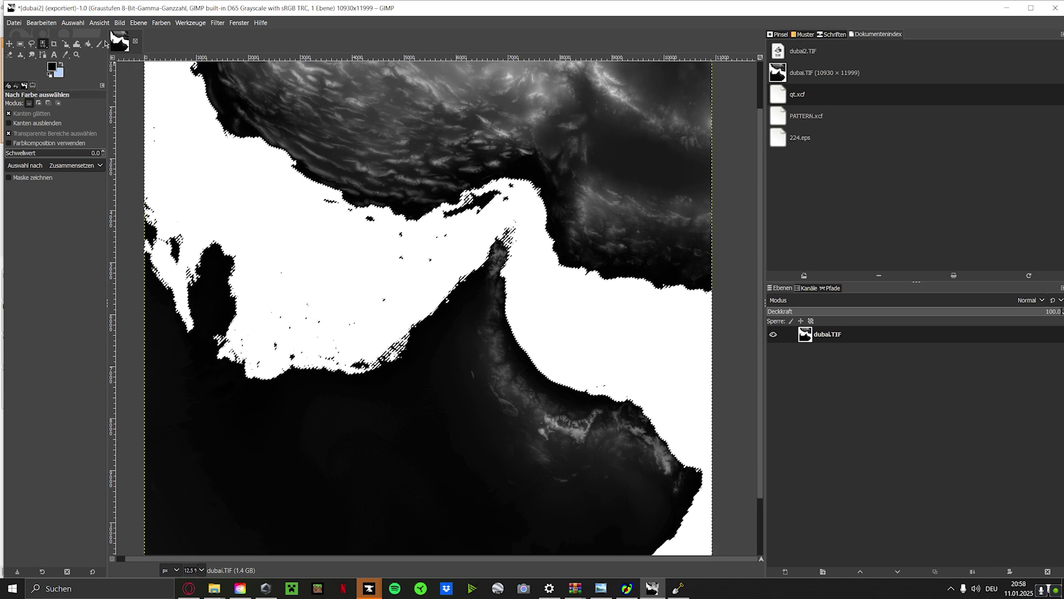
- Set up the Paintbrush with full hardness and force and black as the colour
{"action": "left_click", "coordinate": [99, 44]}
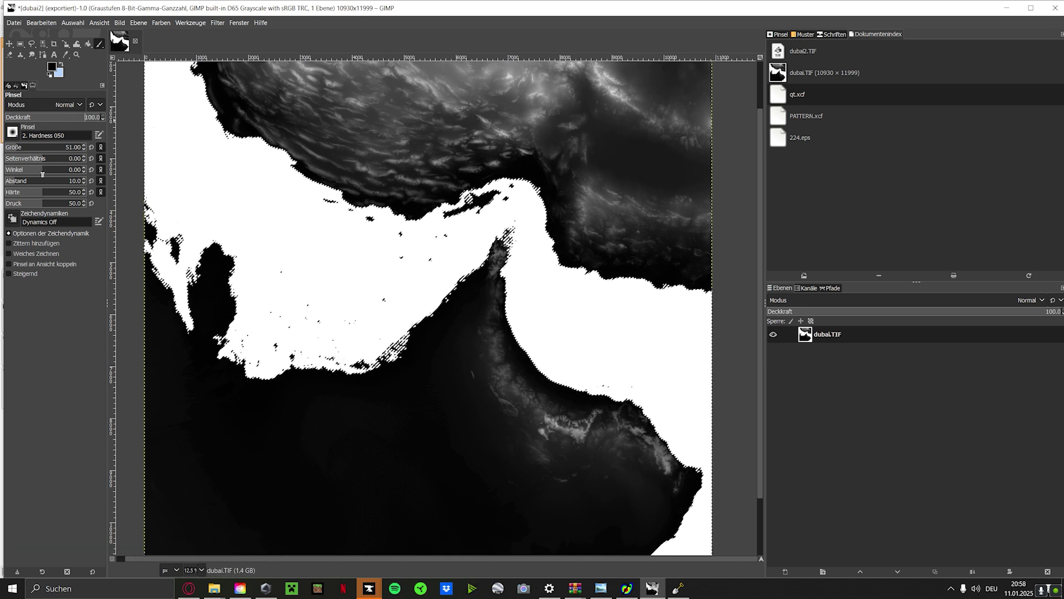
{"action": "left_click_drag", "start_coordinate": [42, 190], "coordinate": [107, 192]}
{"action": "left_click_drag", "start_coordinate": [44, 202], "coordinate": [105, 203]}
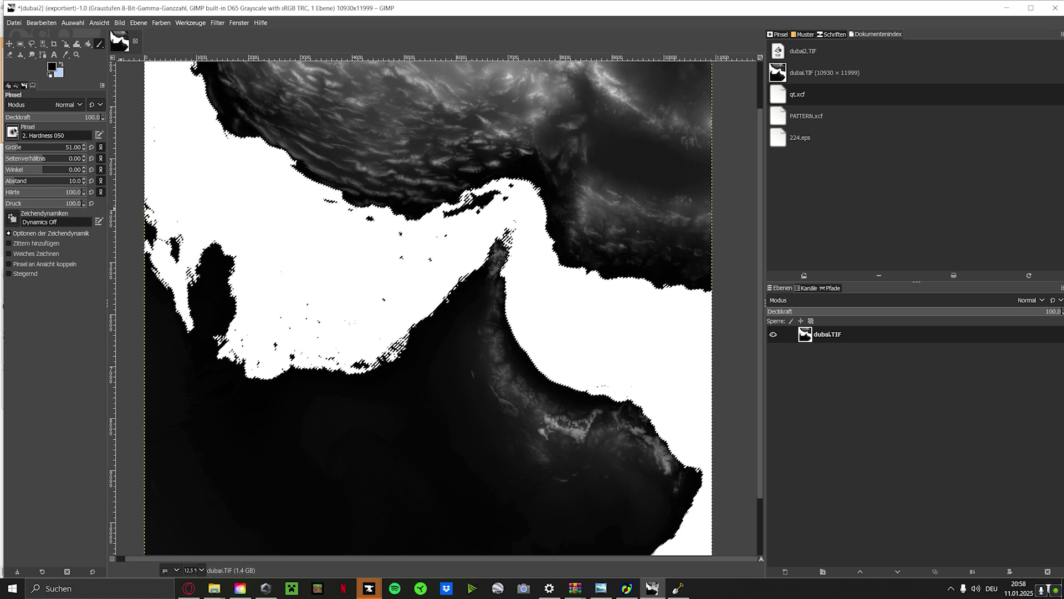
{"action": "left_click", "coordinate": [52, 67]}
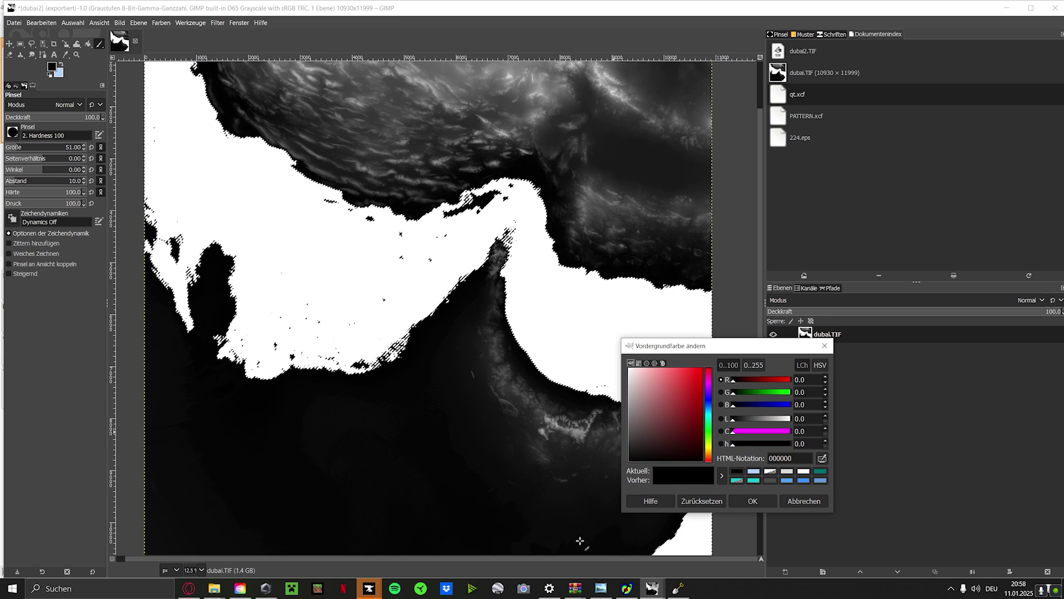
{"action": "left_click", "coordinate": [752, 500]}
- Enlarge the brush and paint thick black strokes over the white sea
{"action": "left_click_drag", "start_coordinate": [338, 253], "coordinate": [359, 288]}
{"action": "left_click_drag", "start_coordinate": [34, 149], "coordinate": [69, 147]}
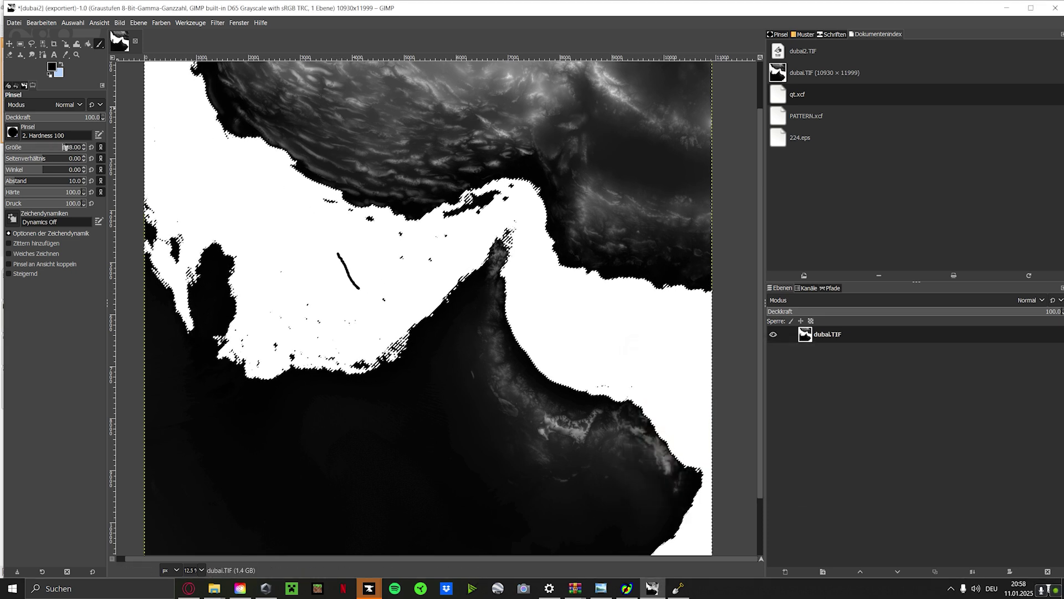
{"action": "left_click_drag", "start_coordinate": [302, 223], "coordinate": [345, 292]}
{"action": "scroll", "coordinate": [344, 293], "scroll_direction": "up", "scroll_amount": 3}
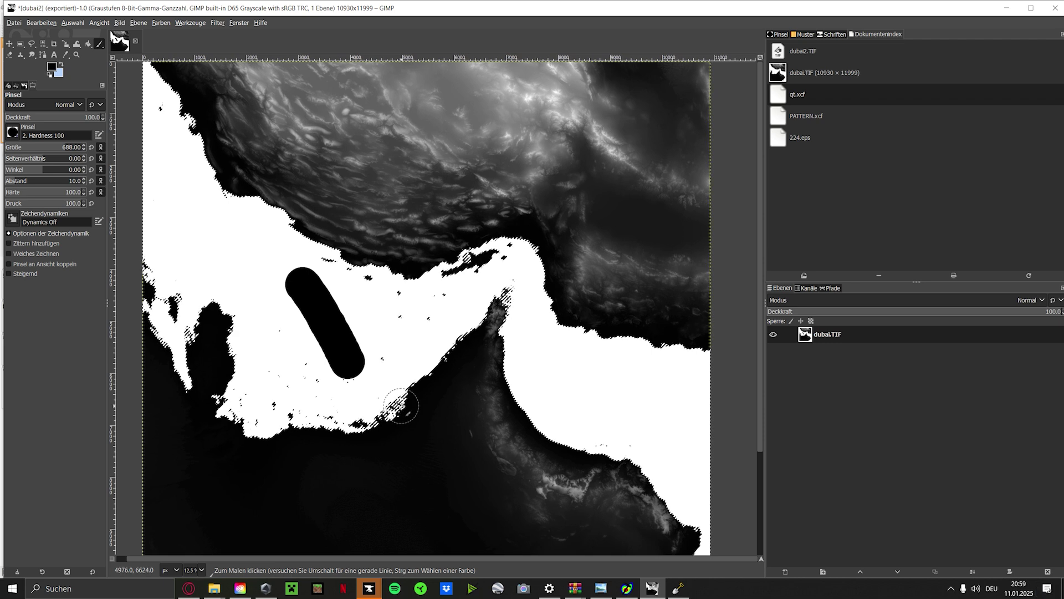
{"action": "key", "text": "less"}
{"action": "key", "text": "less"}
{"action": "key", "text": "less"}
{"action": "scroll", "coordinate": [412, 384], "scroll_direction": "down", "scroll_amount": 3, "text": "ctrl"}
{"action": "scroll", "coordinate": [411, 384], "scroll_direction": "up", "scroll_amount": 1, "text": "ctrl"}
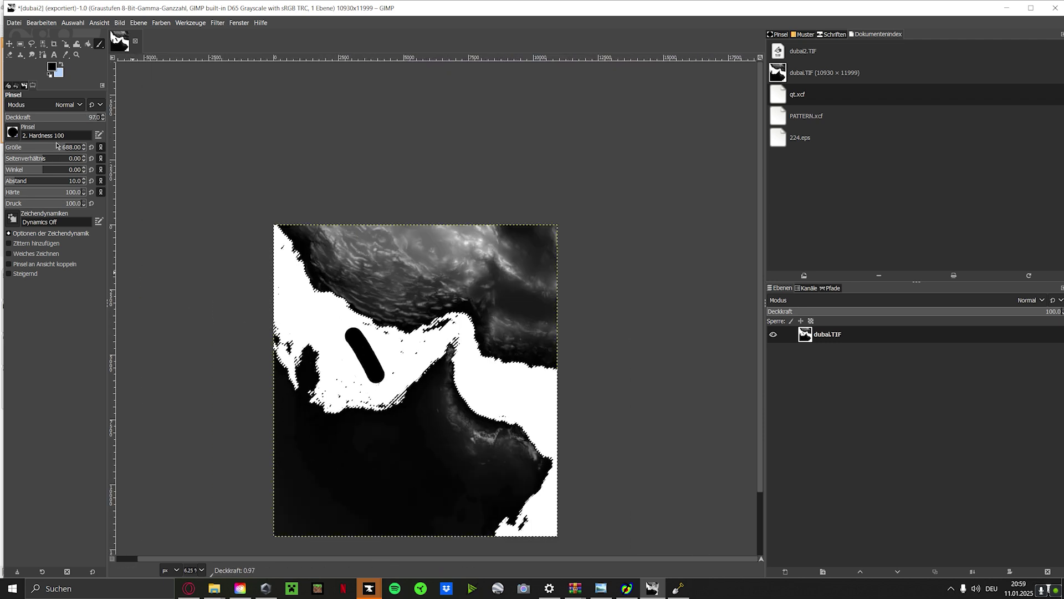
{"action": "left_click", "coordinate": [66, 149]}
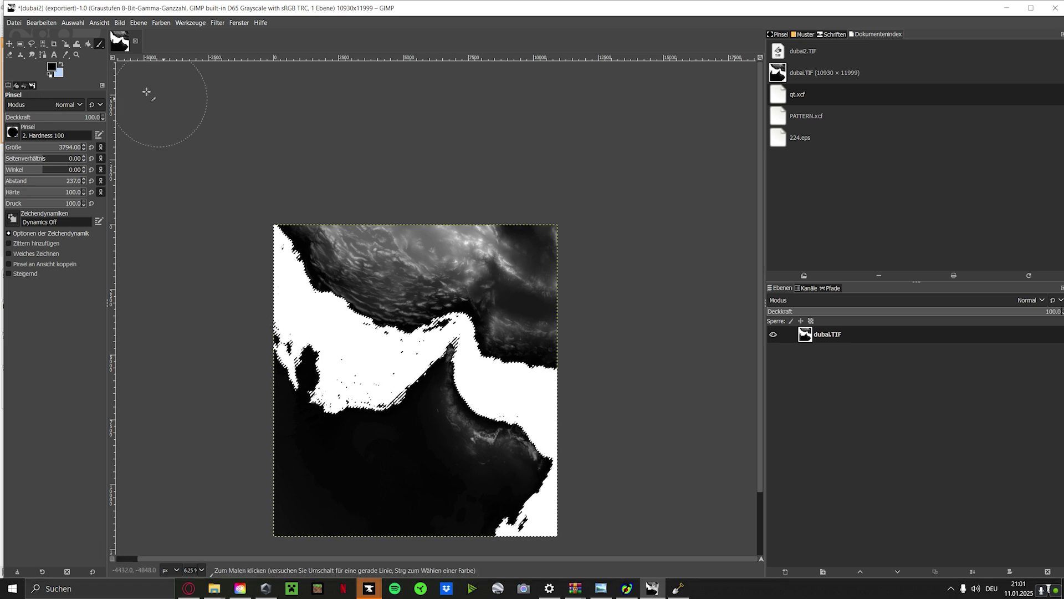
- Paint the white top-left corner, coastal patches and right side black, then deselect
{"action": "left_click", "coordinate": [261, 245]}
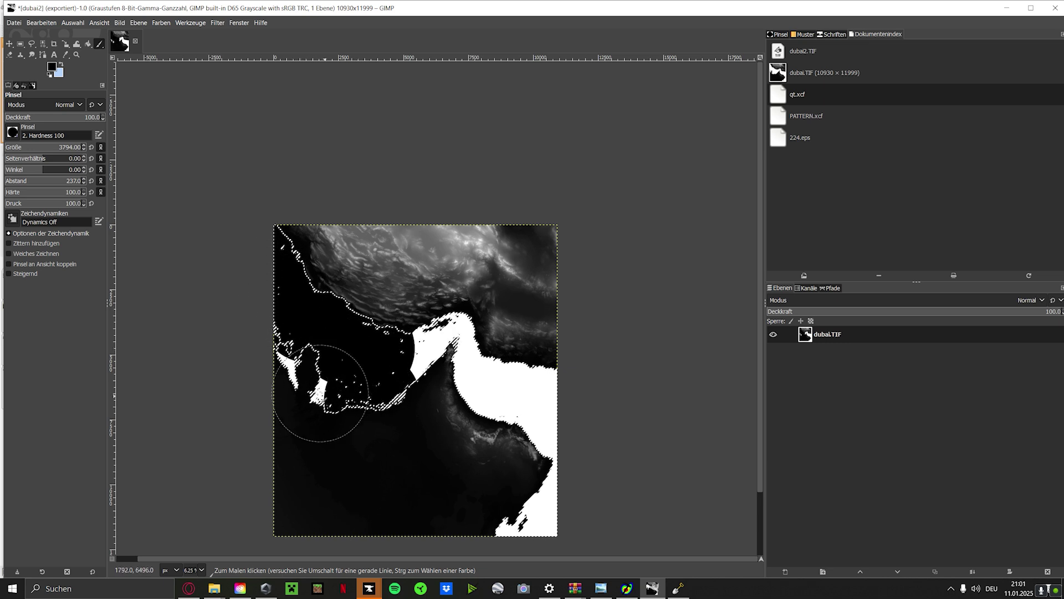
{"action": "mouse_move", "coordinate": [288, 302]}
{"action": "left_mouse_down"}
{"action": "mouse_move", "coordinate": [291, 347]}
{"action": "mouse_move", "coordinate": [316, 388]}
{"action": "mouse_move", "coordinate": [356, 368]}
{"action": "mouse_move", "coordinate": [381, 388]}
{"action": "mouse_move", "coordinate": [428, 345]}
{"action": "mouse_move", "coordinate": [477, 333]}
{"action": "left_mouse_up"}
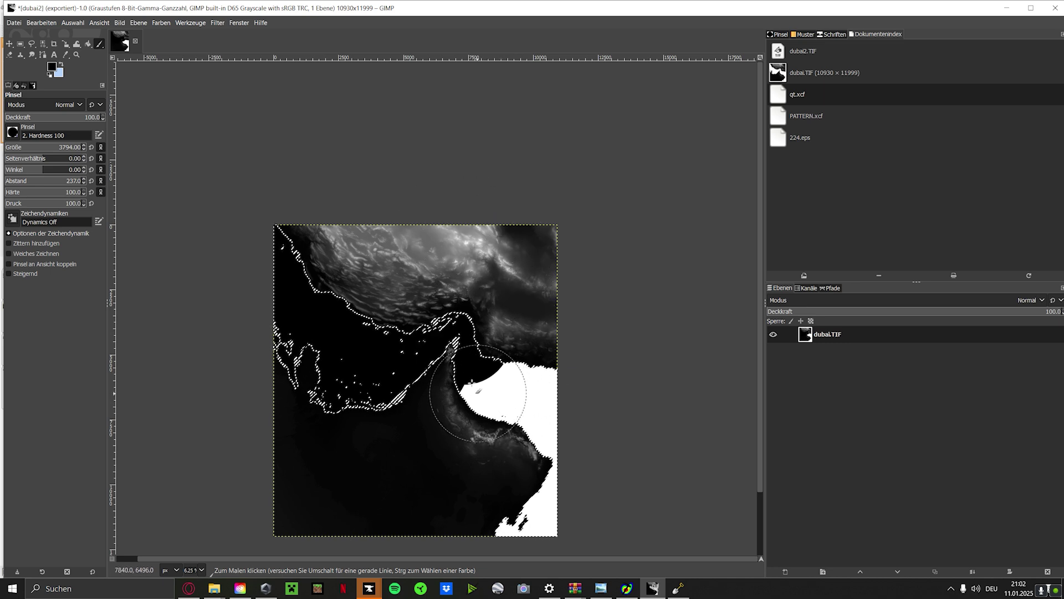
{"action": "mouse_move", "coordinate": [483, 382]}
{"action": "left_mouse_down"}
{"action": "mouse_move", "coordinate": [515, 388]}
{"action": "mouse_move", "coordinate": [545, 431]}
{"action": "mouse_move", "coordinate": [523, 495]}
{"action": "mouse_move", "coordinate": [542, 510]}
{"action": "mouse_move", "coordinate": [538, 497]}
{"action": "mouse_move", "coordinate": [487, 507]}
{"action": "left_mouse_up"}
{"action": "key", "text": "ctrl+shift+a"}
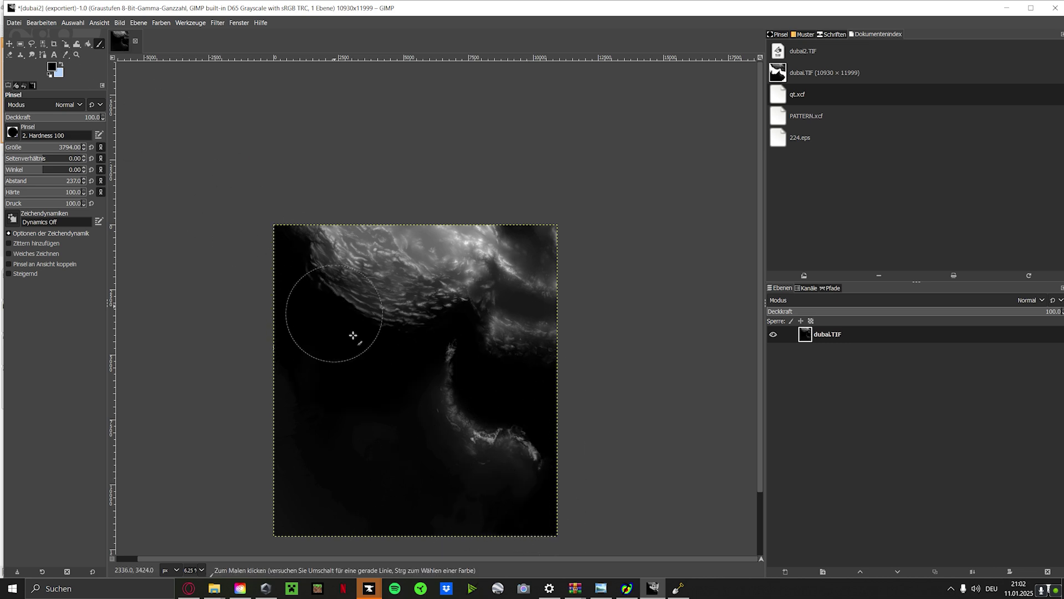
{"action": "left_click", "coordinate": [20, 22]}
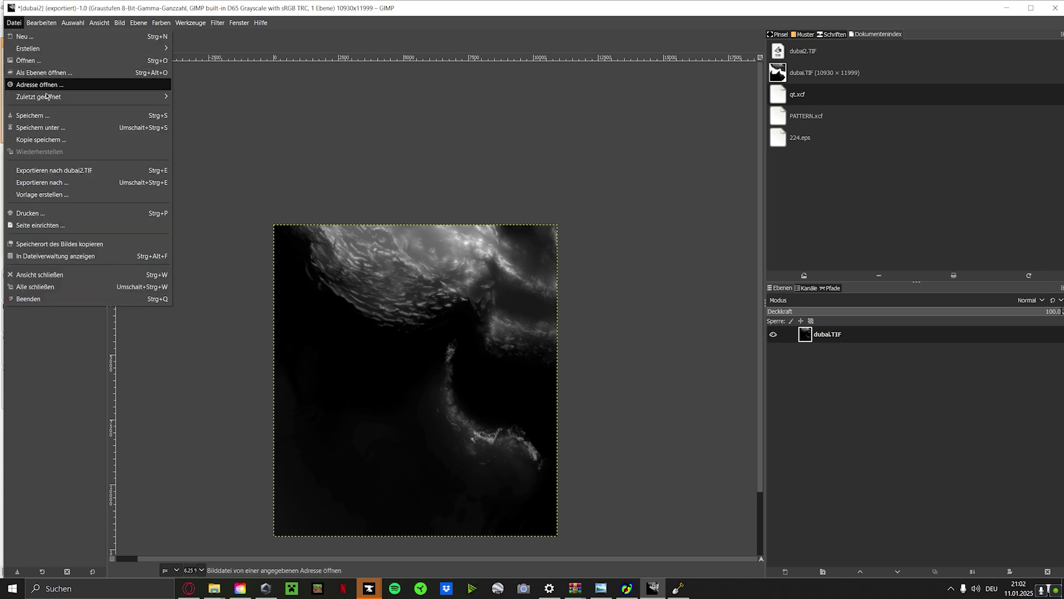
- Export the painted image under the new name dubai3.TIF
{"action": "left_click", "coordinate": [52, 182]}
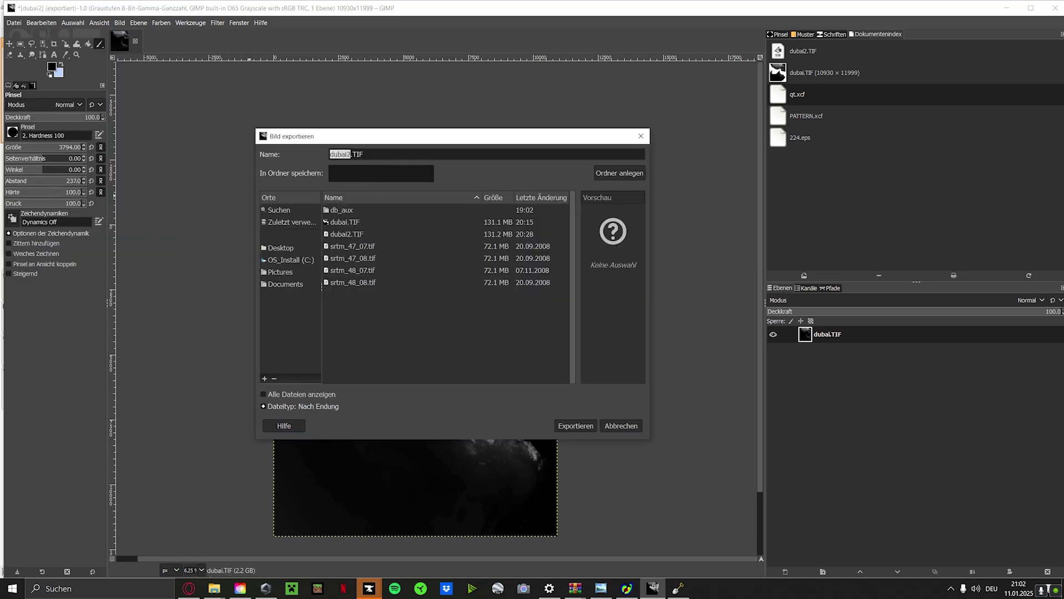
{"action": "type", "text": "dubai3"}
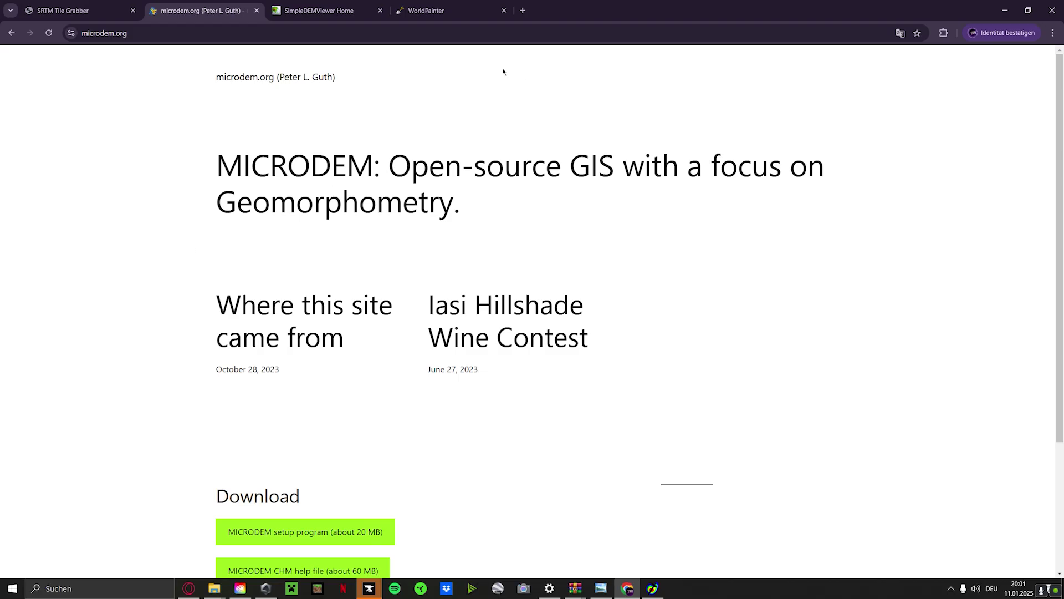
- Switch to the worldpainter.net tab in Chrome, then launch WorldPainter from the Start menu search
{"action": "left_click", "coordinate": [468, 11]}
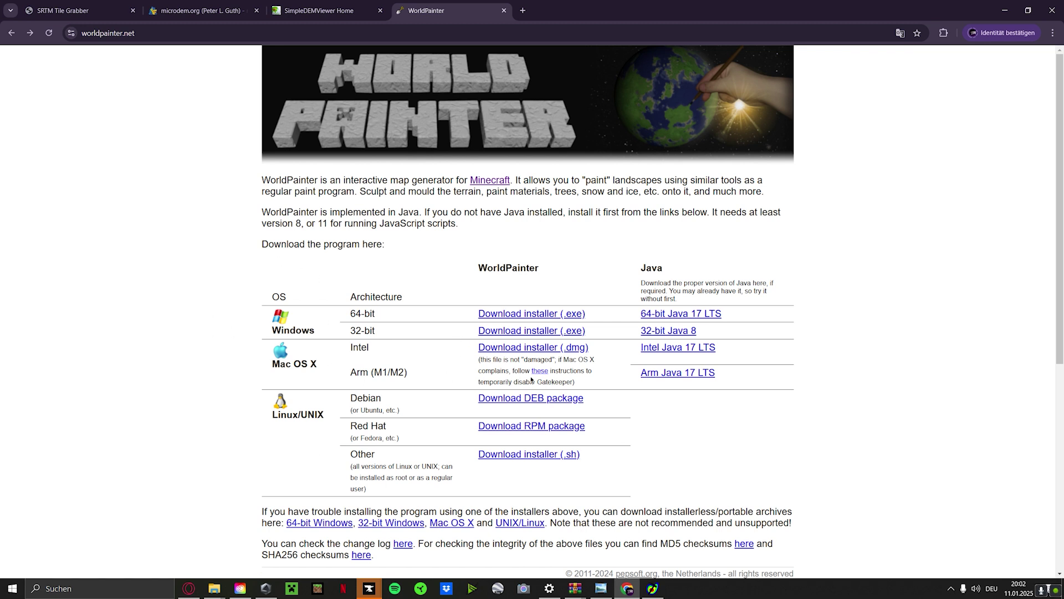
{"action": "key", "text": "super"}
{"action": "type", "text": "word"}
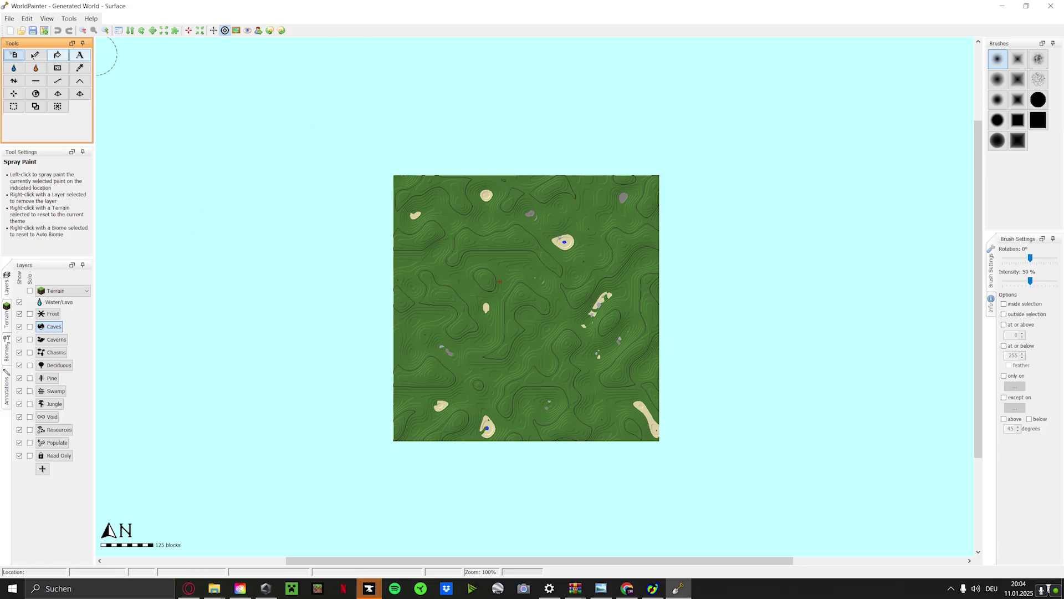
- Import a new world from a height map, loading the Dubai TIF (10,930 × 11,999) from the files folder
{"action": "left_click", "coordinate": [11, 18]}
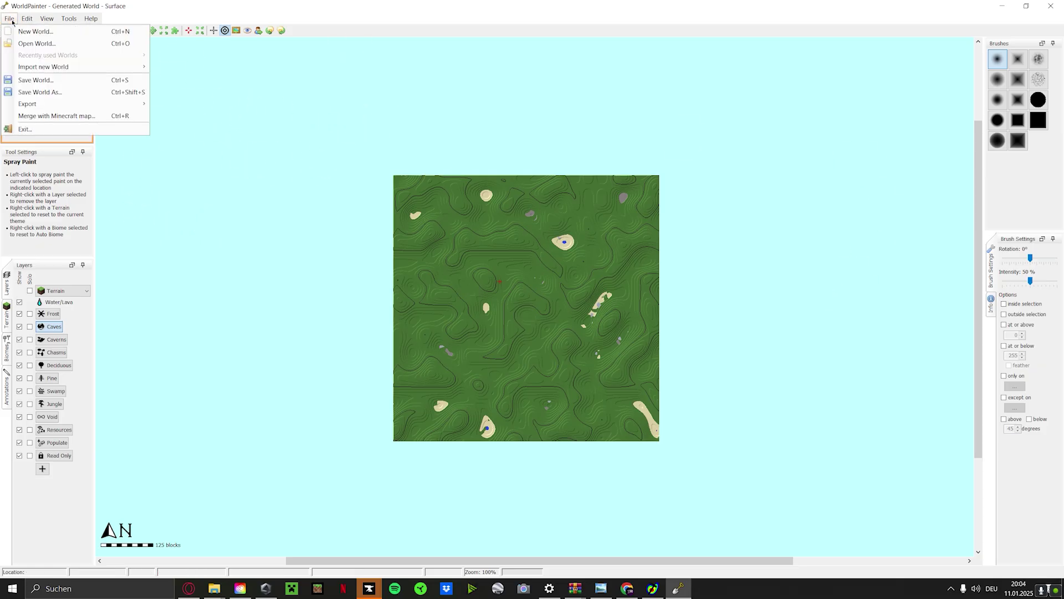
{"action": "mouse_move", "coordinate": [31, 68]}
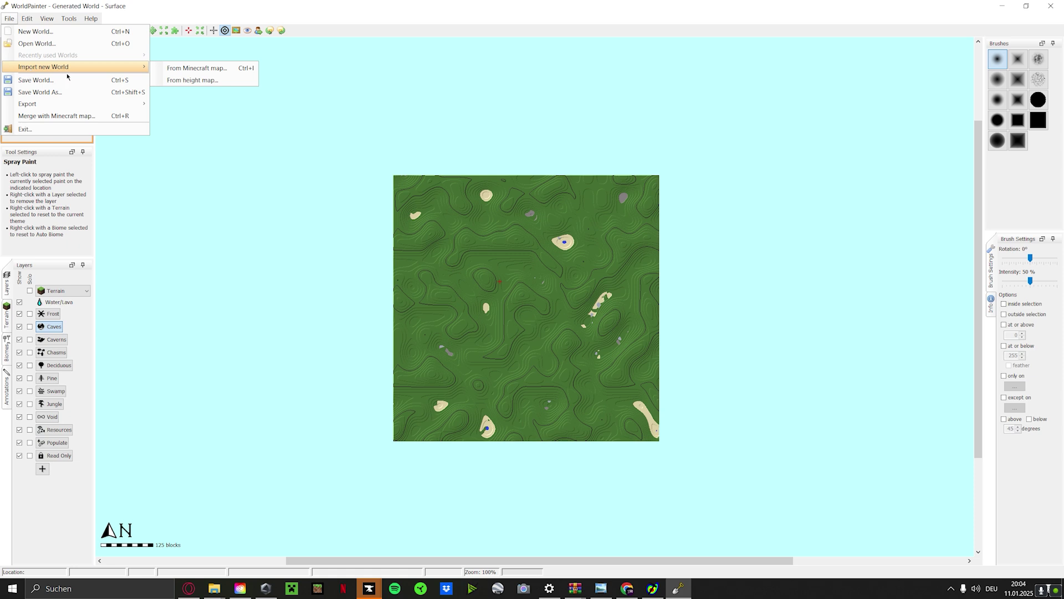
{"action": "left_click", "coordinate": [207, 82]}
{"action": "left_click", "coordinate": [453, 145]}
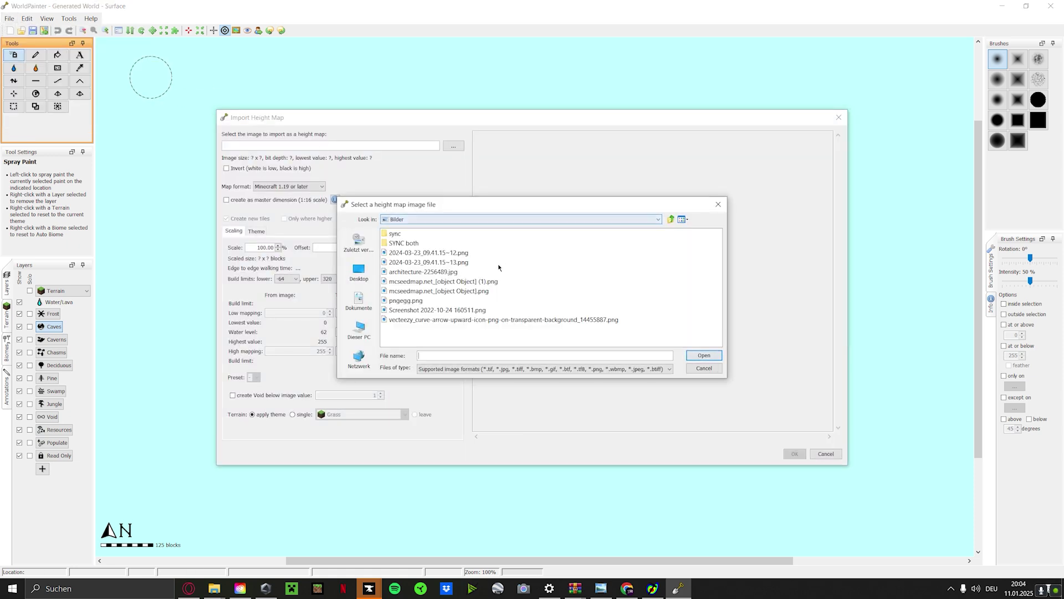
{"action": "left_click", "coordinate": [418, 221]}
{"action": "left_click", "coordinate": [399, 253]}
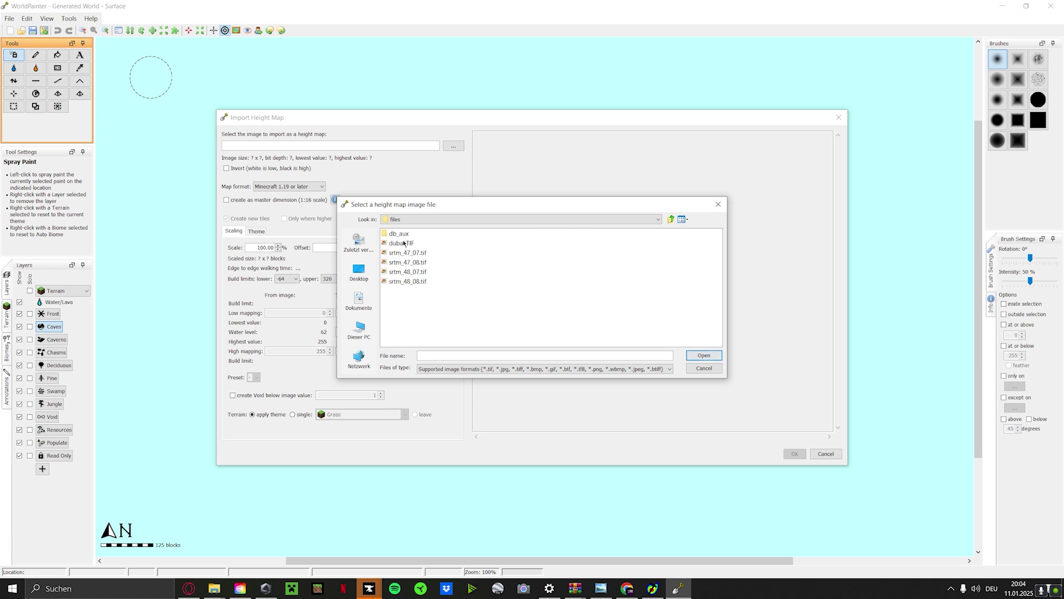
{"action": "left_click", "coordinate": [404, 243]}
{"action": "left_click", "coordinate": [701, 355]}
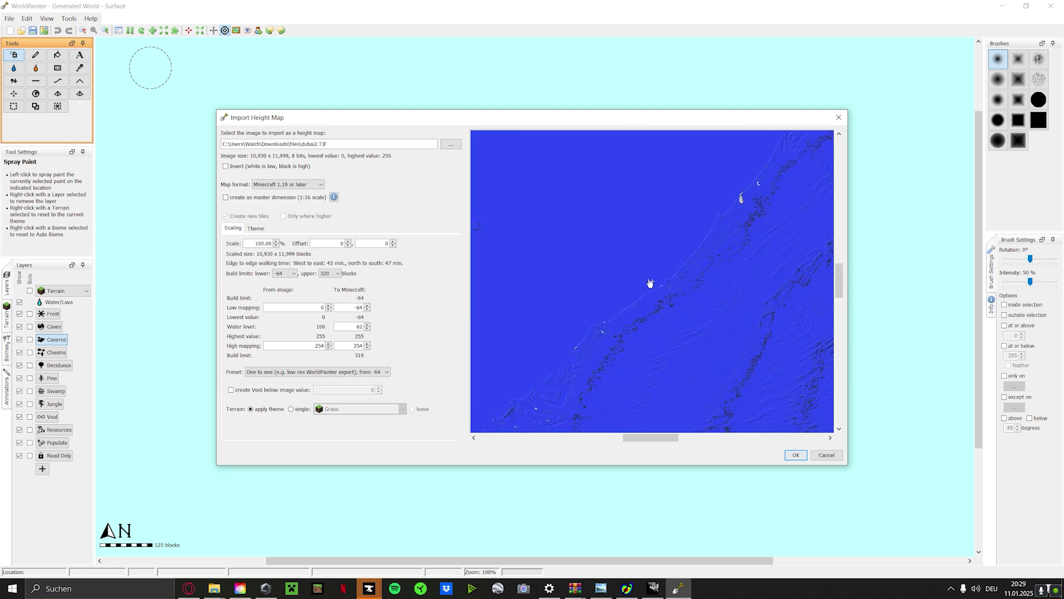
- Clear the One to one preset and set the water level to -63
{"action": "scroll", "coordinate": [651, 281], "scroll_direction": "down", "scroll_amount": 2}
{"action": "scroll", "coordinate": [657, 278], "scroll_direction": "up", "scroll_amount": 2}
{"action": "left_click", "coordinate": [329, 309]}
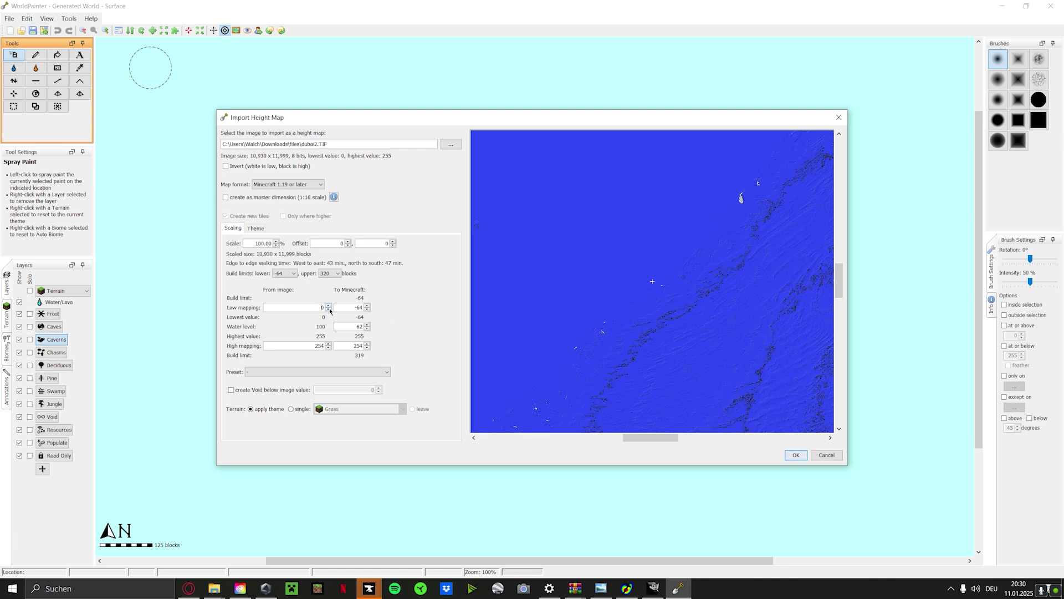
{"action": "left_click", "coordinate": [367, 328]}
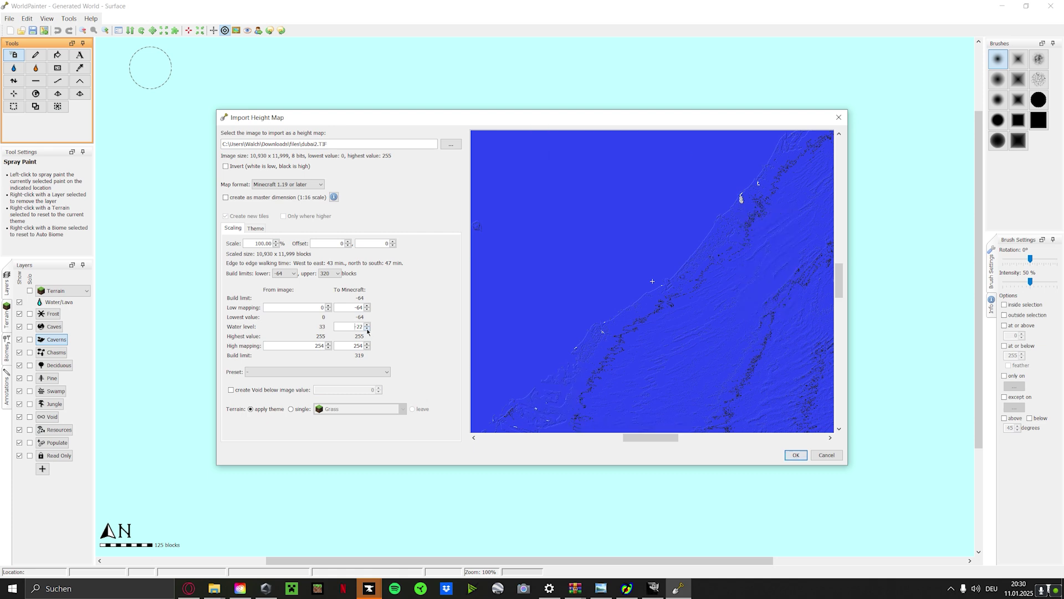
{"action": "left_click", "coordinate": [366, 329]}
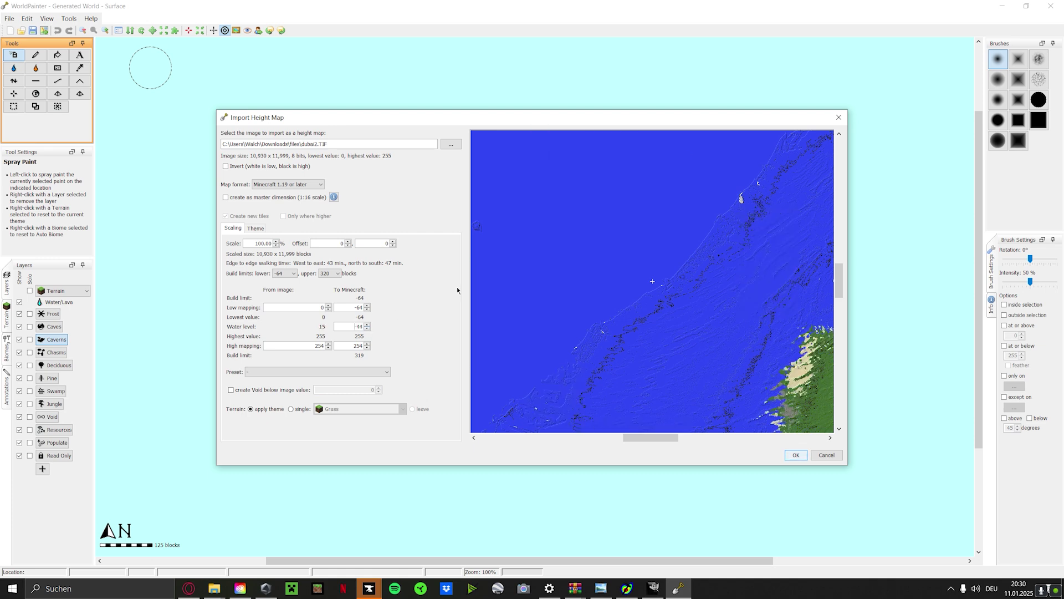
{"action": "left_click", "coordinate": [367, 329]}
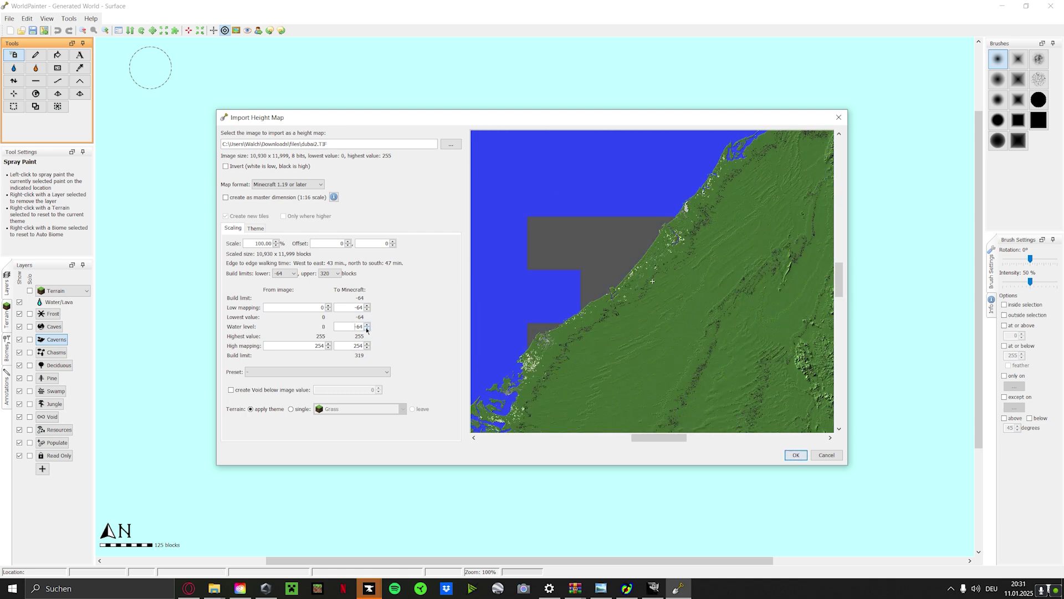
{"action": "left_click", "coordinate": [367, 325]}
- Pan around the height map preview to check where sea appears
{"action": "scroll", "coordinate": [685, 245], "scroll_direction": "down", "scroll_amount": 2}
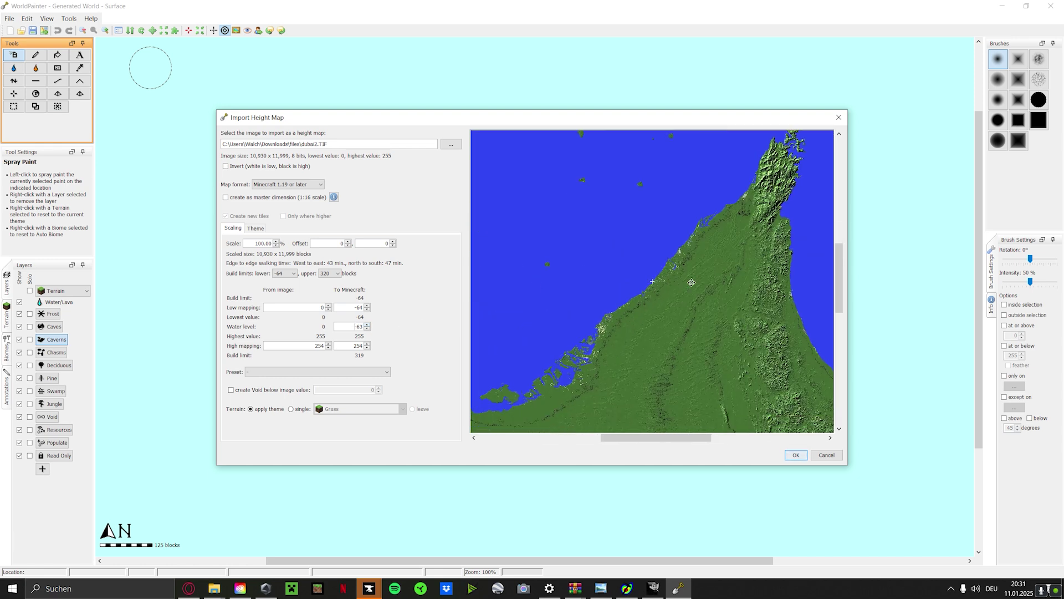
{"action": "left_click_drag", "start_coordinate": [733, 253], "coordinate": [658, 316]}
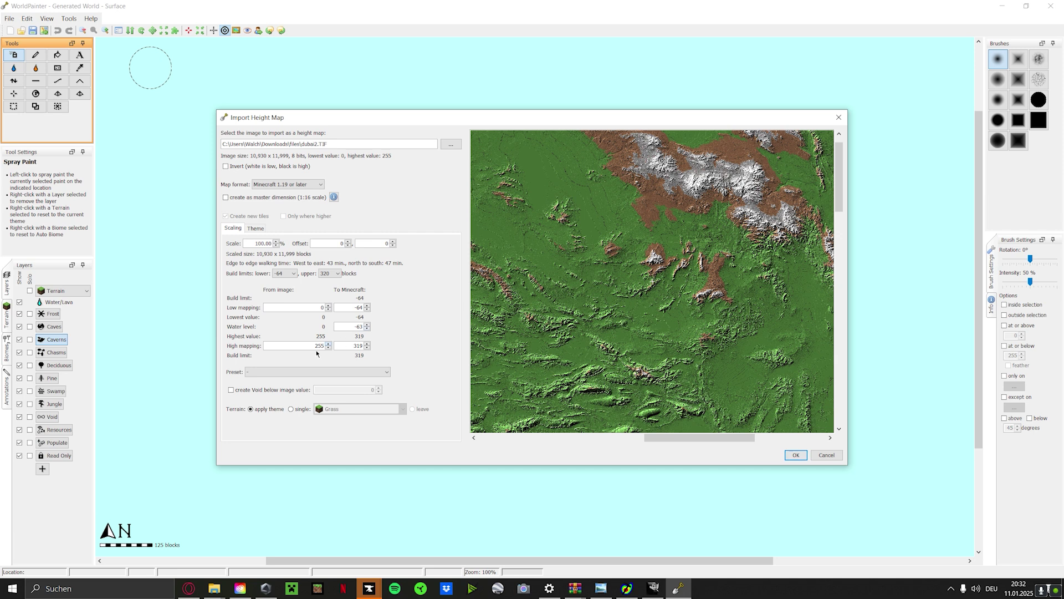
{"action": "left_click_drag", "start_coordinate": [611, 356], "coordinate": [646, 166]}
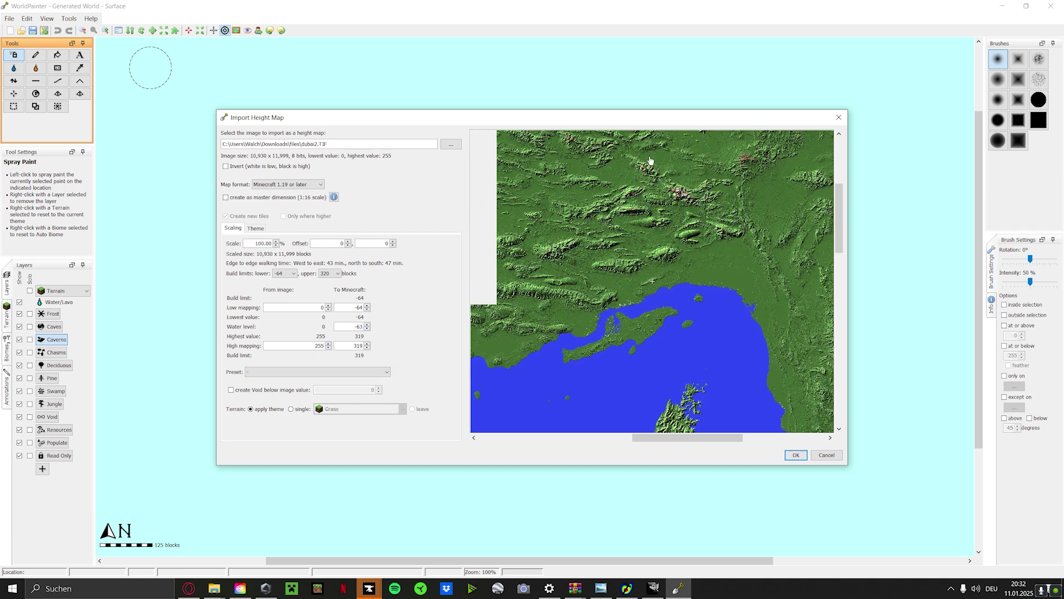
{"action": "left_click_drag", "start_coordinate": [665, 366], "coordinate": [681, 221]}
{"action": "left_click_drag", "start_coordinate": [657, 298], "coordinate": [697, 179]}
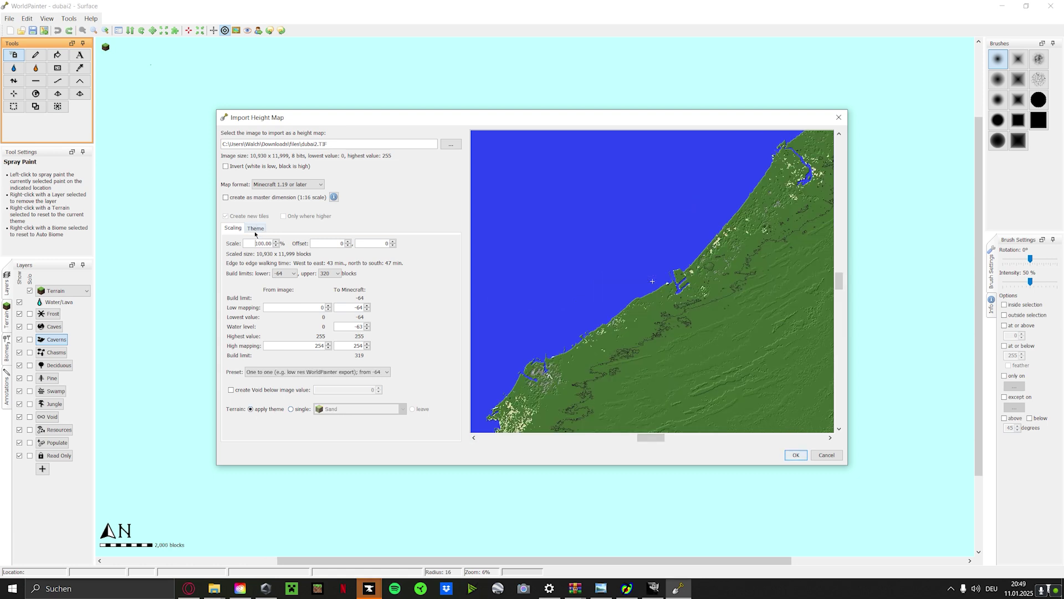
{"action": "left_click", "coordinate": [255, 229]}
- Set the terrain type of the -64 and 143 theme levels to Sand
{"action": "left_click", "coordinate": [320, 273]}
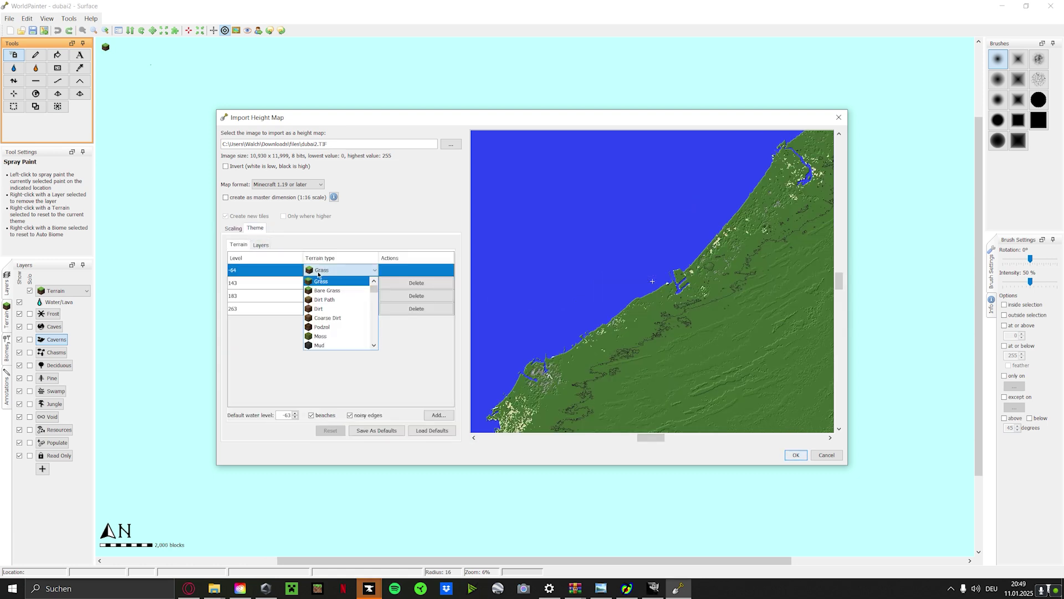
{"action": "left_click", "coordinate": [262, 354]}
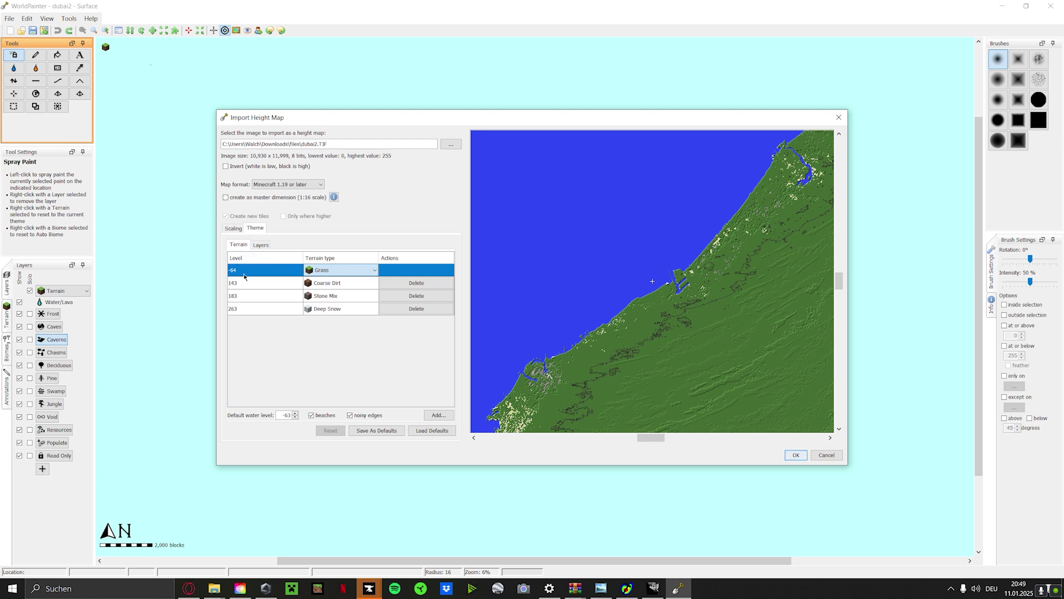
{"action": "left_click", "coordinate": [333, 270]}
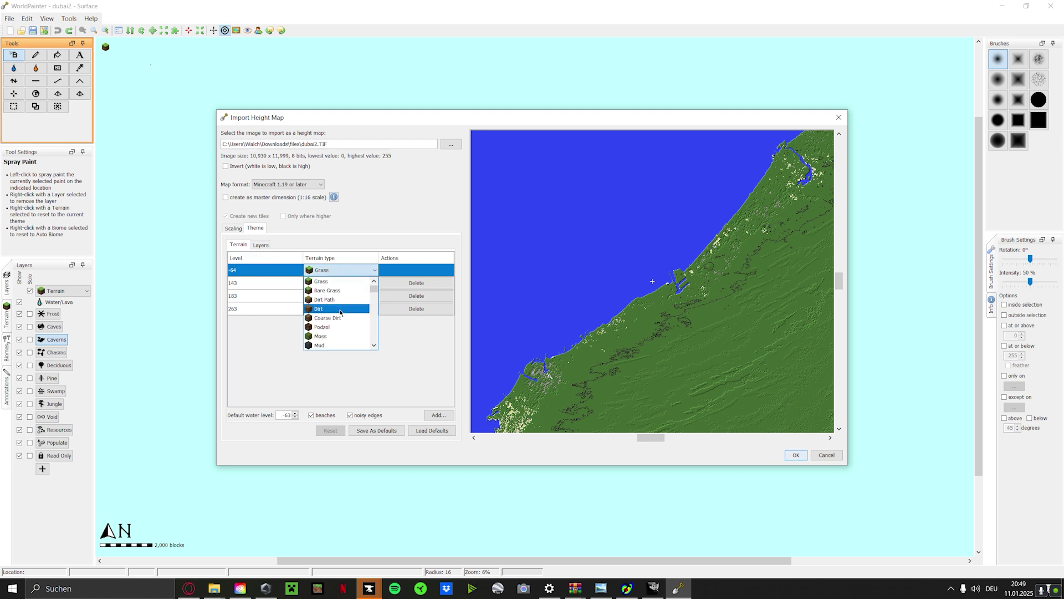
{"action": "scroll", "coordinate": [340, 312], "scroll_direction": "down", "scroll_amount": 1}
{"action": "left_click", "coordinate": [340, 312]}
{"action": "left_click", "coordinate": [330, 283]}
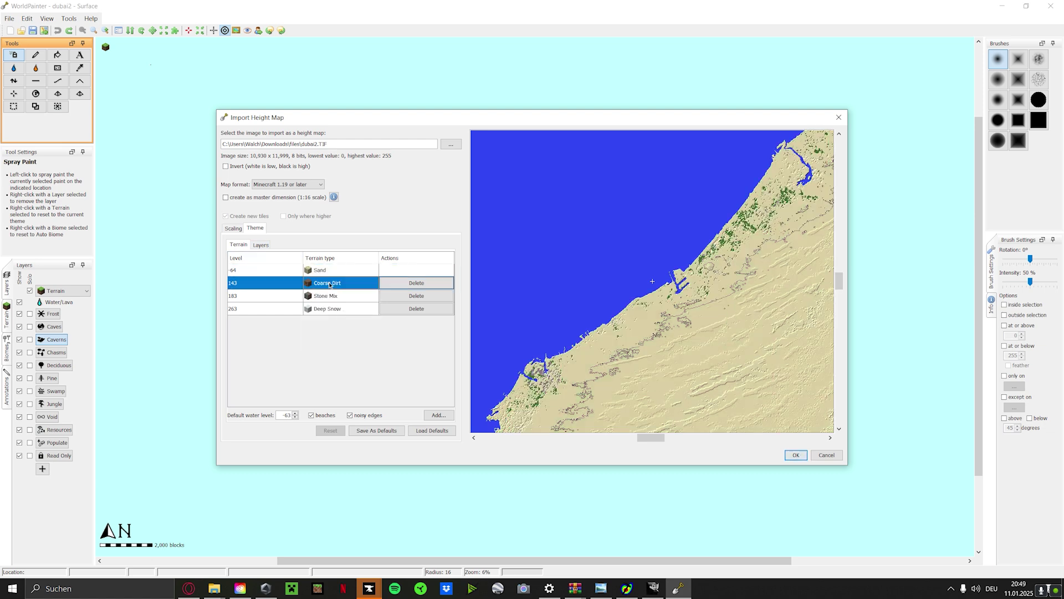
{"action": "key", "text": "s"}
{"action": "key", "text": "Return"}
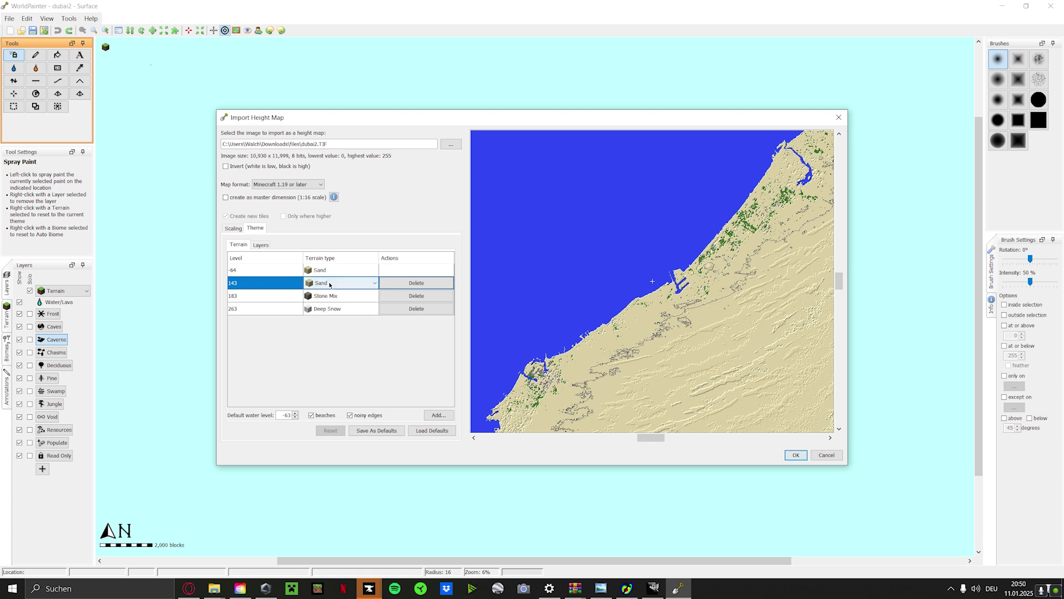
{"action": "left_click", "coordinate": [330, 284]}
{"action": "left_click", "coordinate": [312, 295]}
{"action": "left_click", "coordinate": [313, 297]}
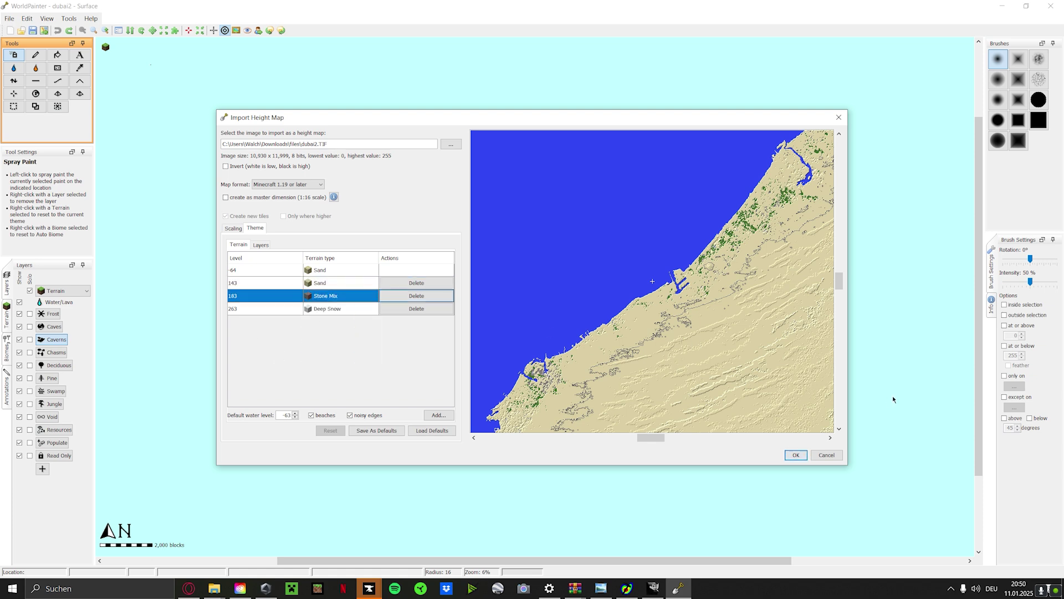
{"action": "scroll", "coordinate": [625, 315], "scroll_direction": "down", "scroll_amount": 2}
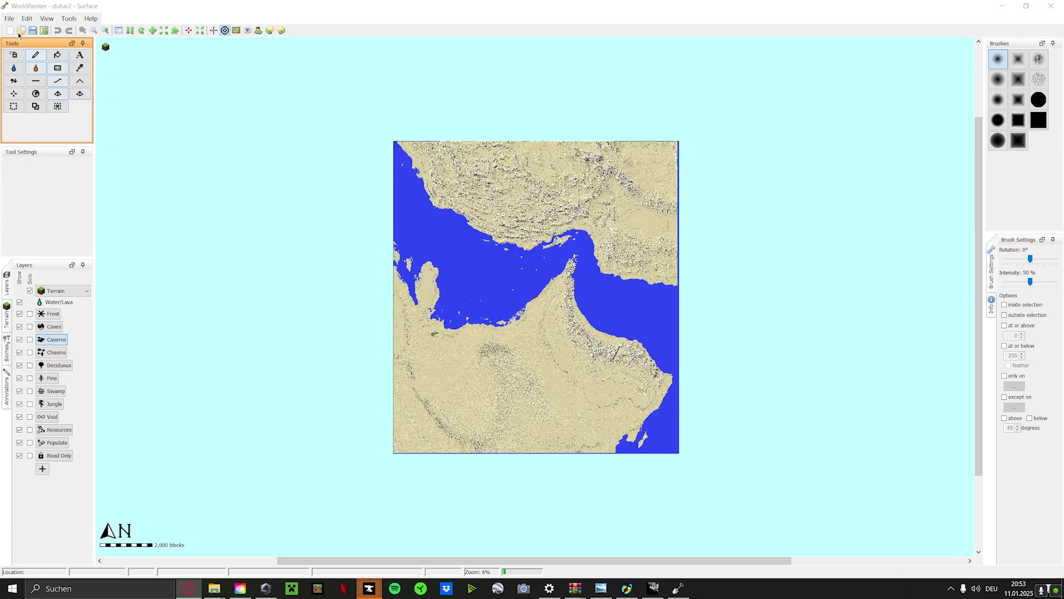
- Raise the world's upper build limit from 320 to 2032 in the map format settings
{"action": "left_click", "coordinate": [11, 18]}
{"action": "mouse_move", "coordinate": [24, 18]}
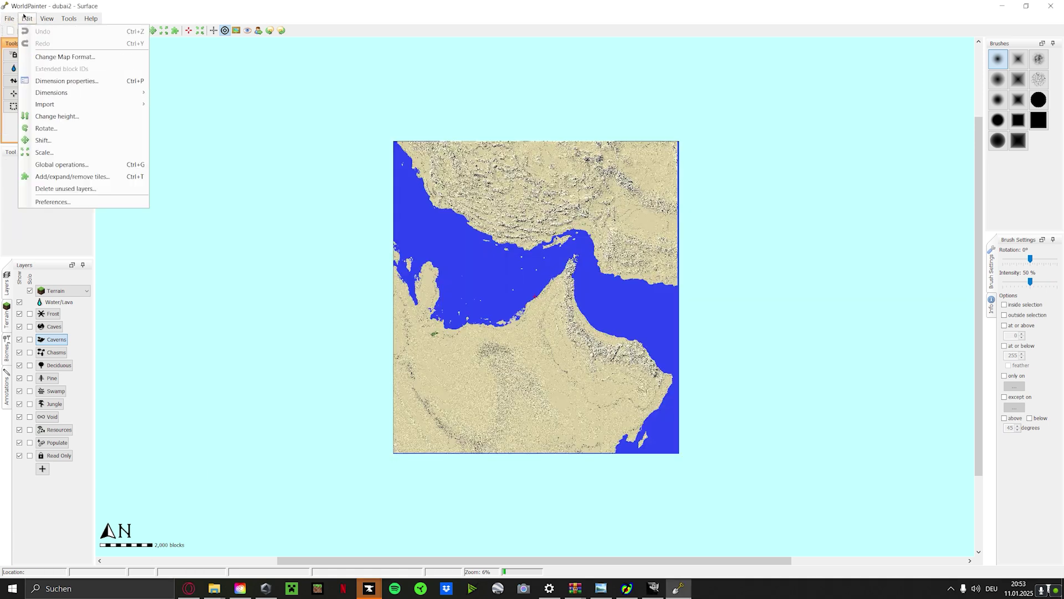
{"action": "left_click", "coordinate": [41, 45]}
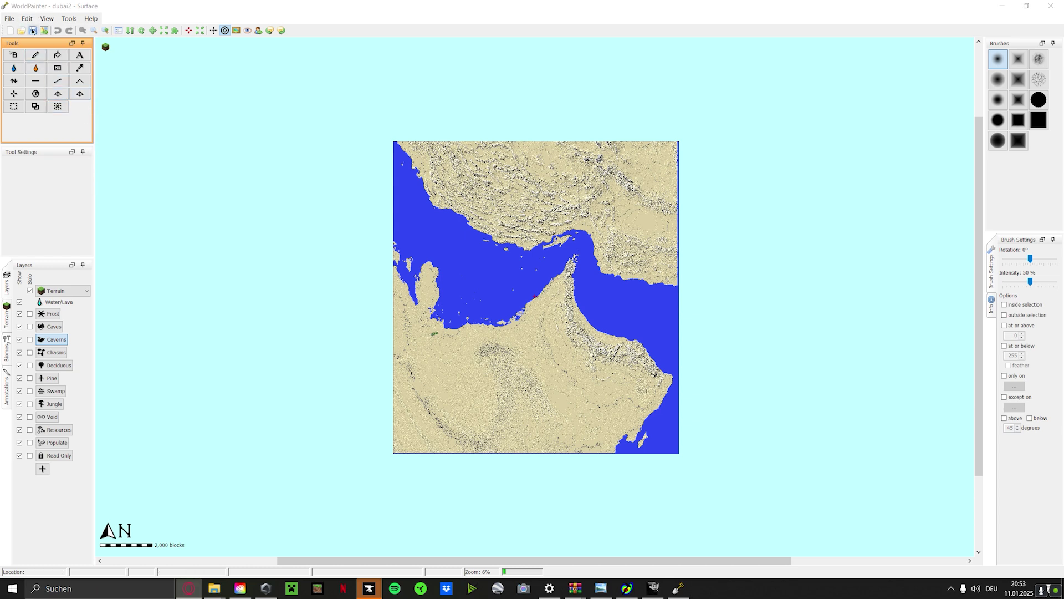
{"action": "left_click", "coordinate": [14, 18]}
{"action": "mouse_move", "coordinate": [23, 17]}
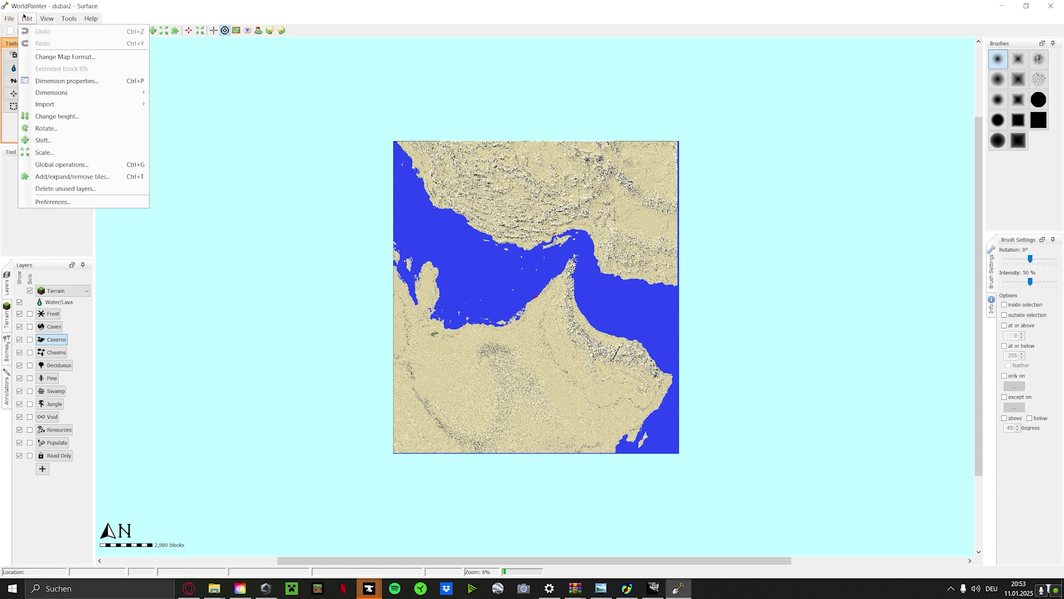
{"action": "left_click", "coordinate": [54, 59]}
{"action": "left_click", "coordinate": [546, 271]}
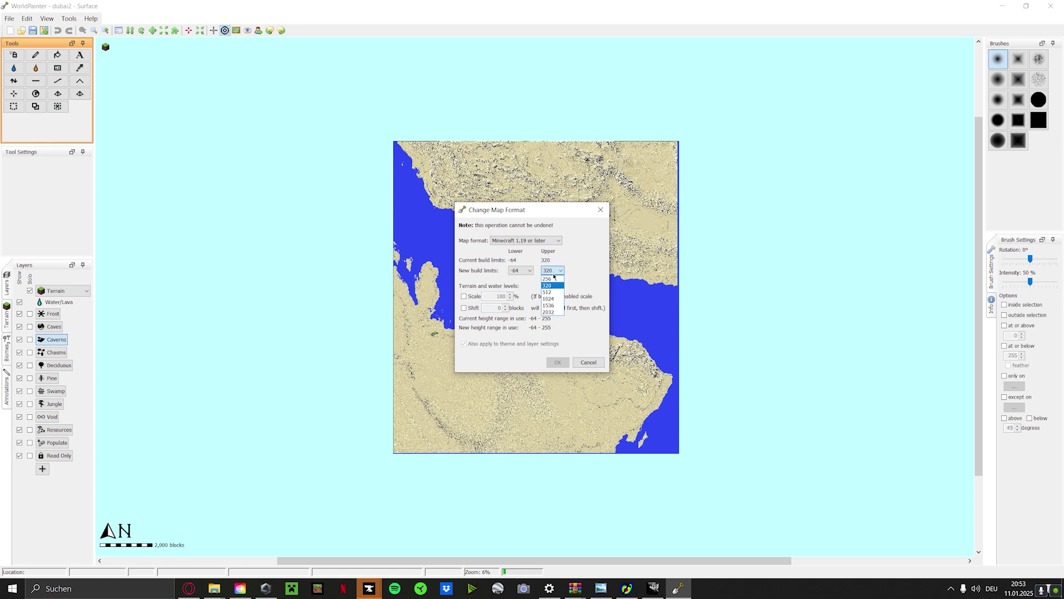
{"action": "left_click", "coordinate": [554, 306]}
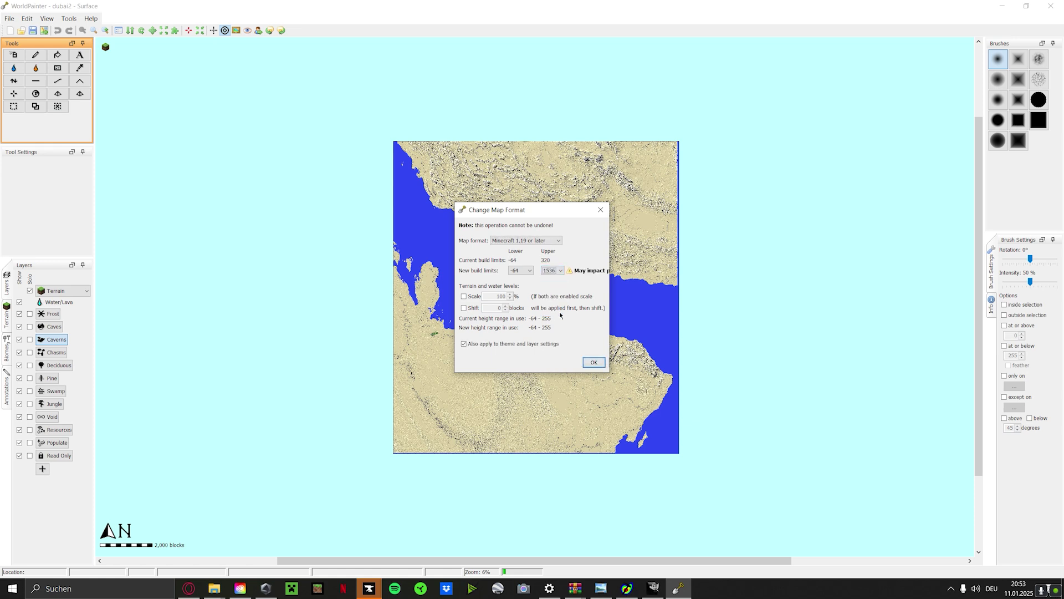
{"action": "left_click", "coordinate": [552, 271]}
{"action": "left_click", "coordinate": [552, 312]}
{"action": "left_click", "coordinate": [594, 361]}
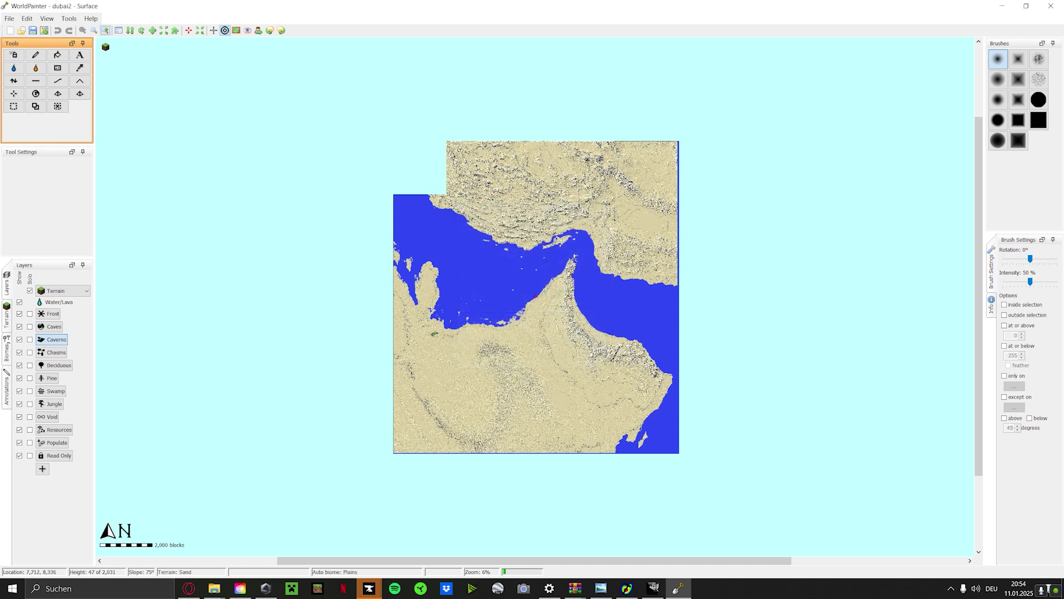
{"action": "left_click", "coordinate": [8, 19]}
- Set the dimension's border to Barrier in Dimension properties and confirm
{"action": "mouse_move", "coordinate": [23, 23]}
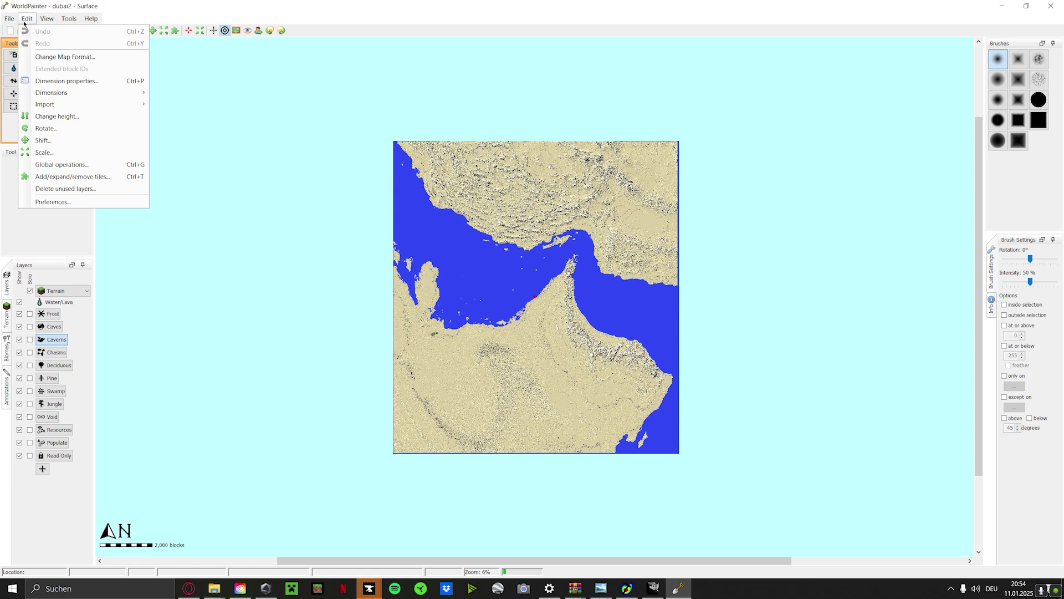
{"action": "left_click", "coordinate": [66, 81]}
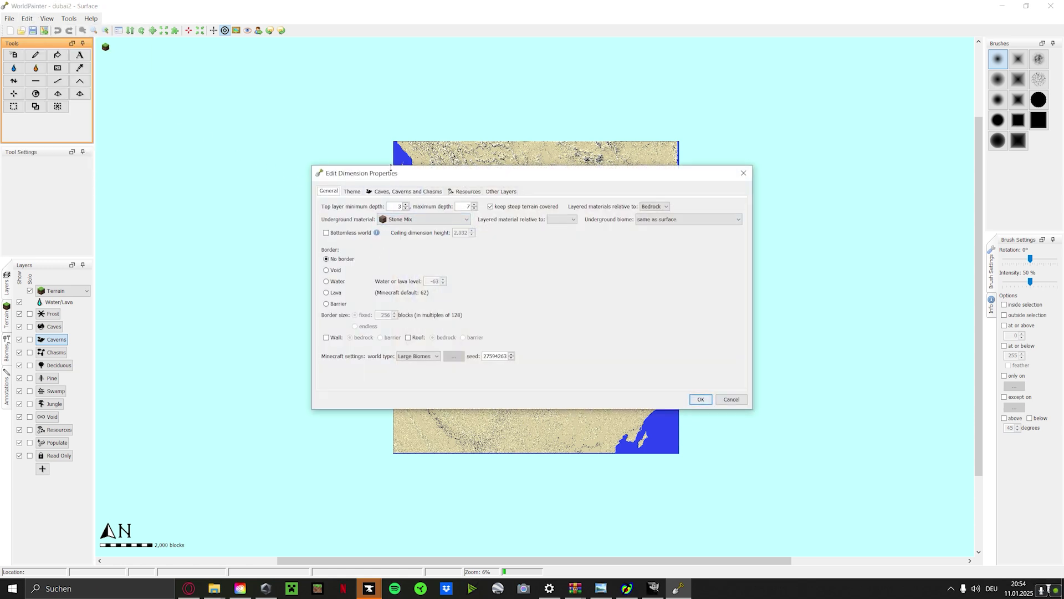
{"action": "left_click_drag", "start_coordinate": [473, 176], "coordinate": [787, 194]}
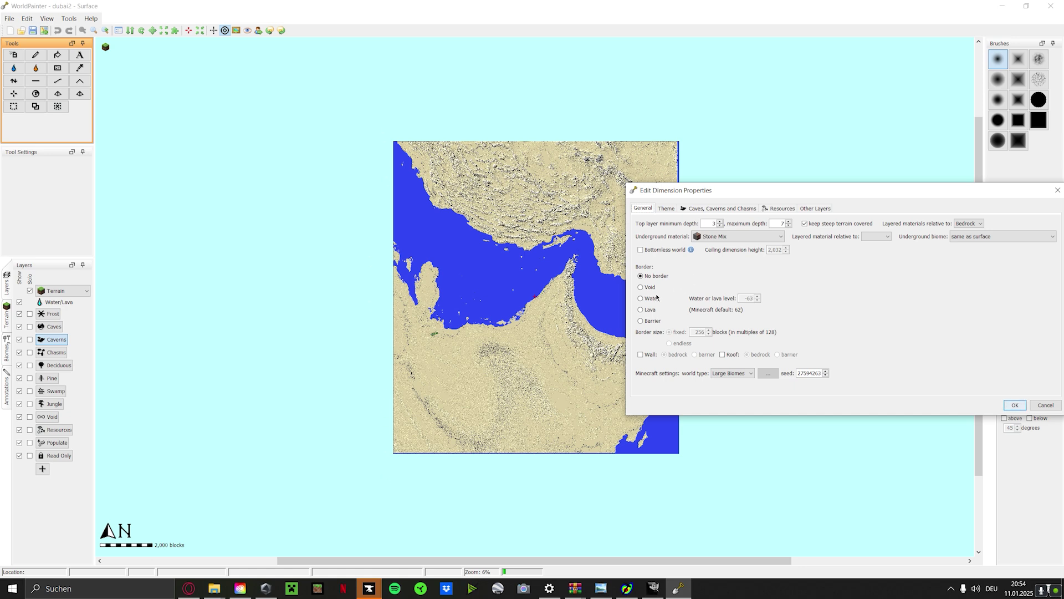
{"action": "left_click", "coordinate": [647, 321]}
{"action": "left_click", "coordinate": [1013, 405]}
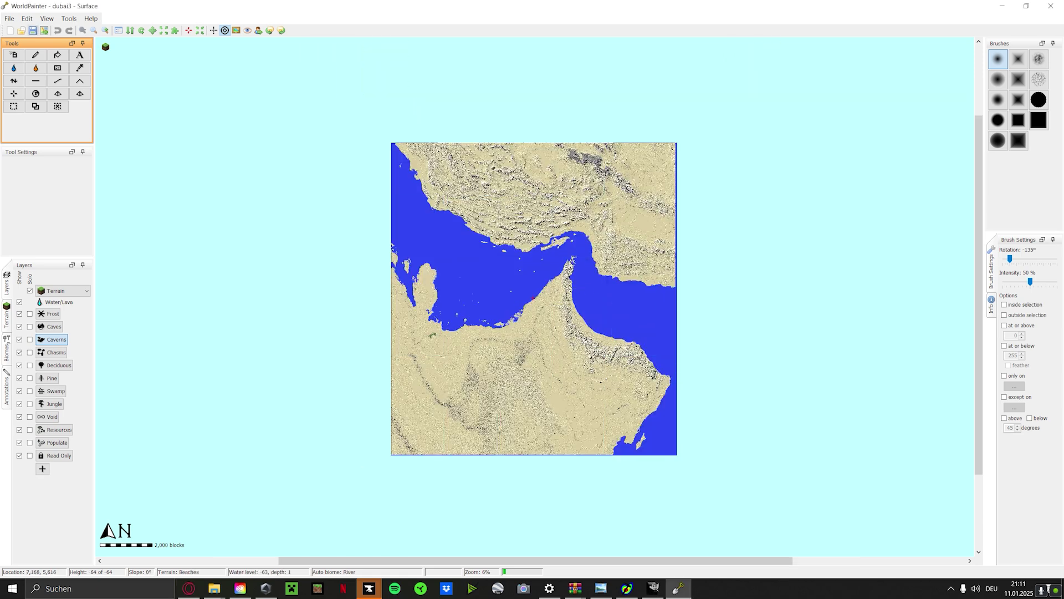
- Export as a new Minecraft map named Dubai in Creative mode with Peaceful difficulty
{"action": "left_click", "coordinate": [9, 19]}
{"action": "left_click", "coordinate": [10, 18]}
{"action": "left_click", "coordinate": [12, 20]}
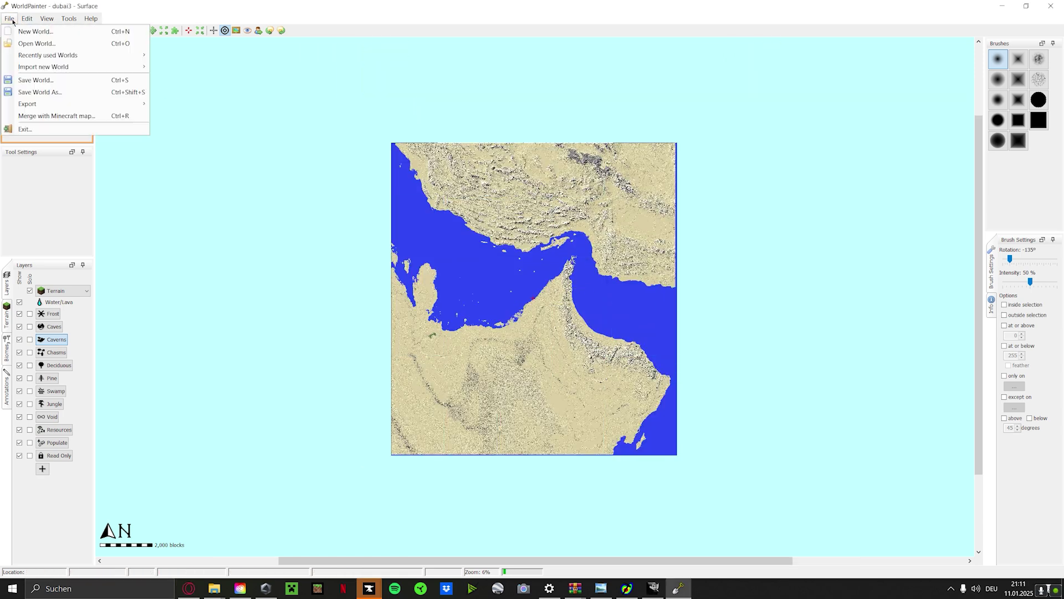
{"action": "mouse_move", "coordinate": [35, 106]}
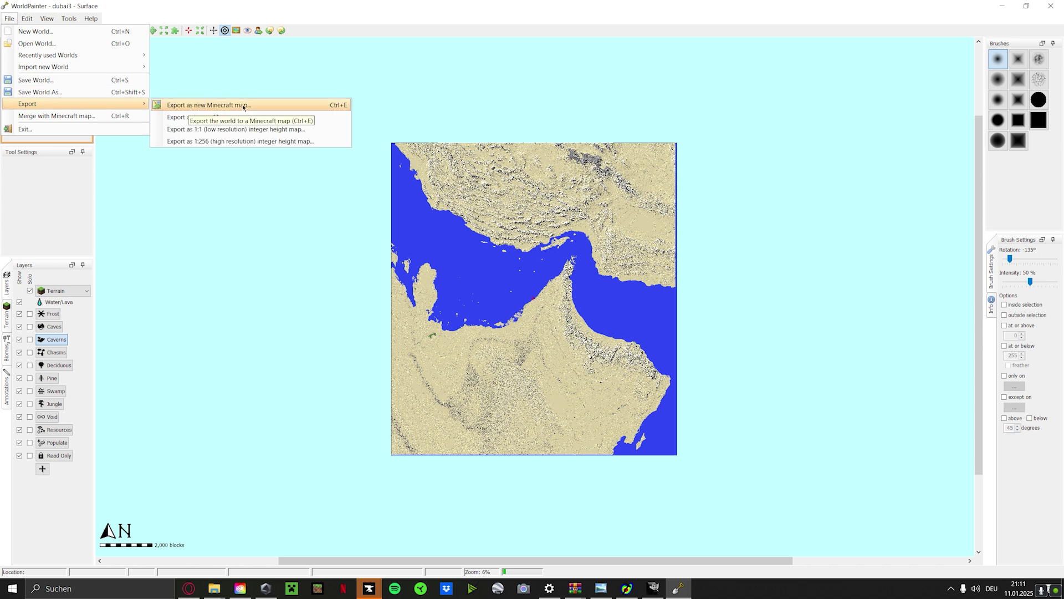
{"action": "left_click", "coordinate": [337, 107]}
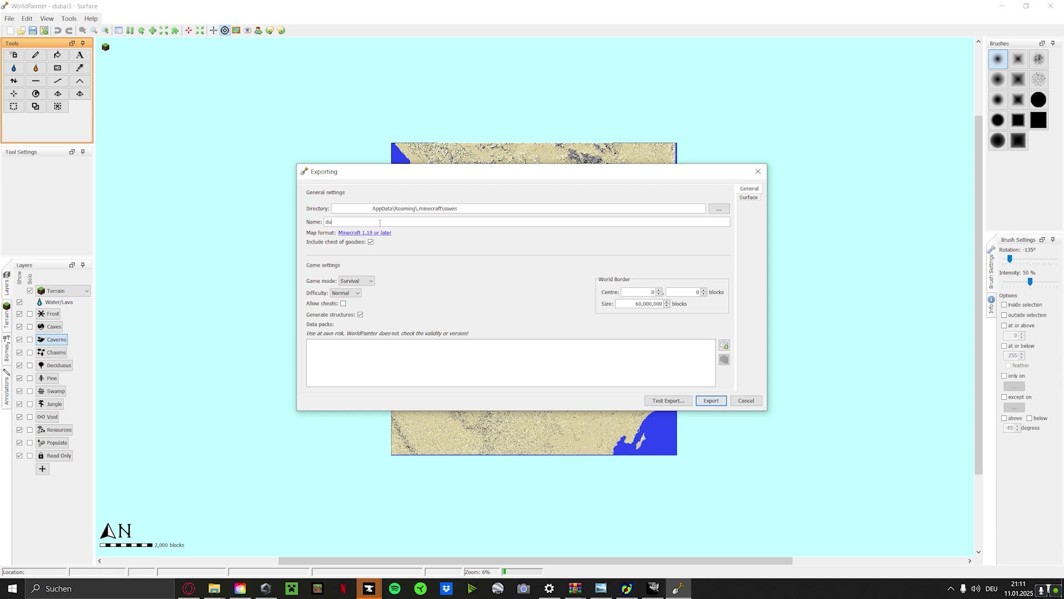
{"action": "left_click", "coordinate": [356, 281]}
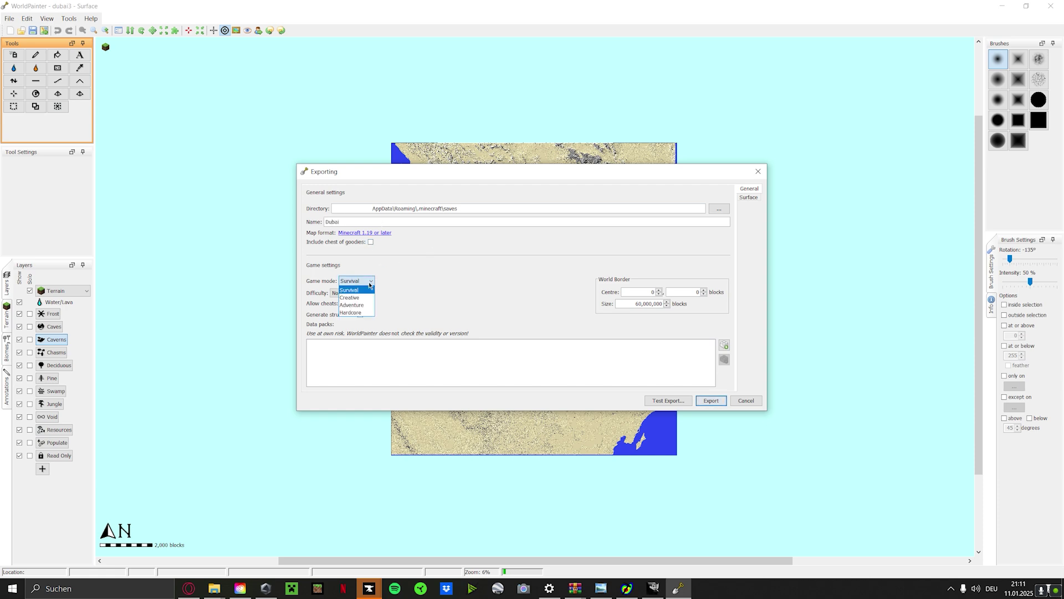
{"action": "left_click", "coordinate": [355, 297]}
{"action": "left_click", "coordinate": [345, 292]}
{"action": "left_click", "coordinate": [343, 301]}
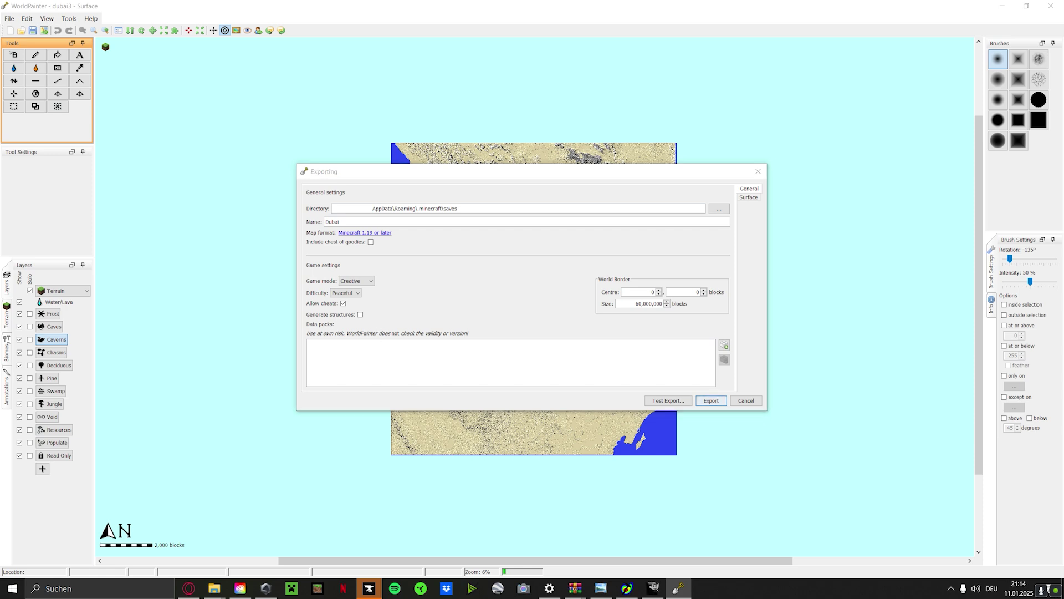
{"action": "left_click", "coordinate": [724, 345]}
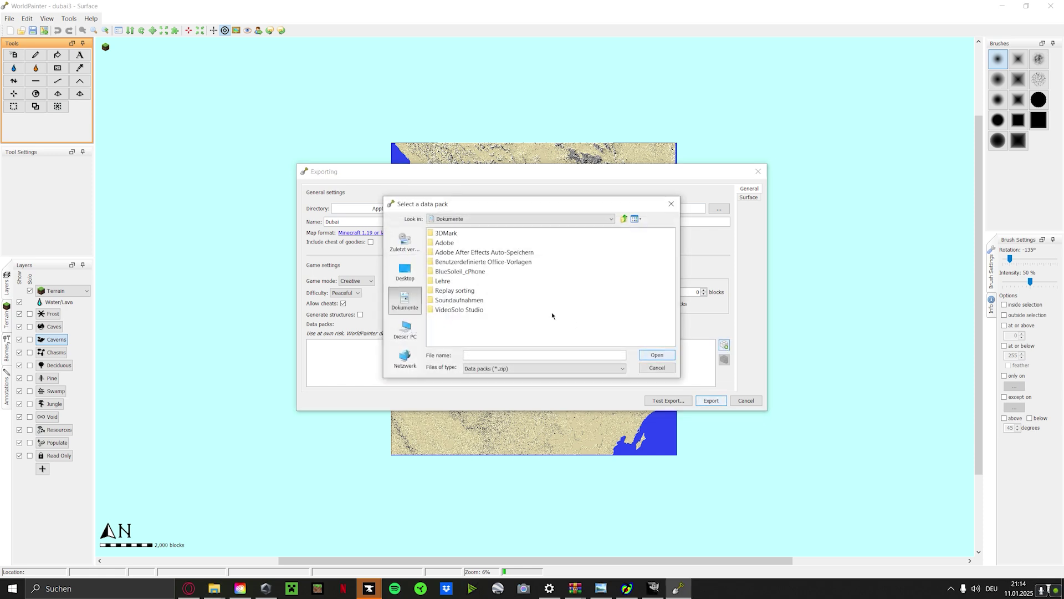
{"action": "left_click", "coordinate": [657, 368]}
{"action": "left_click", "coordinate": [711, 401]}
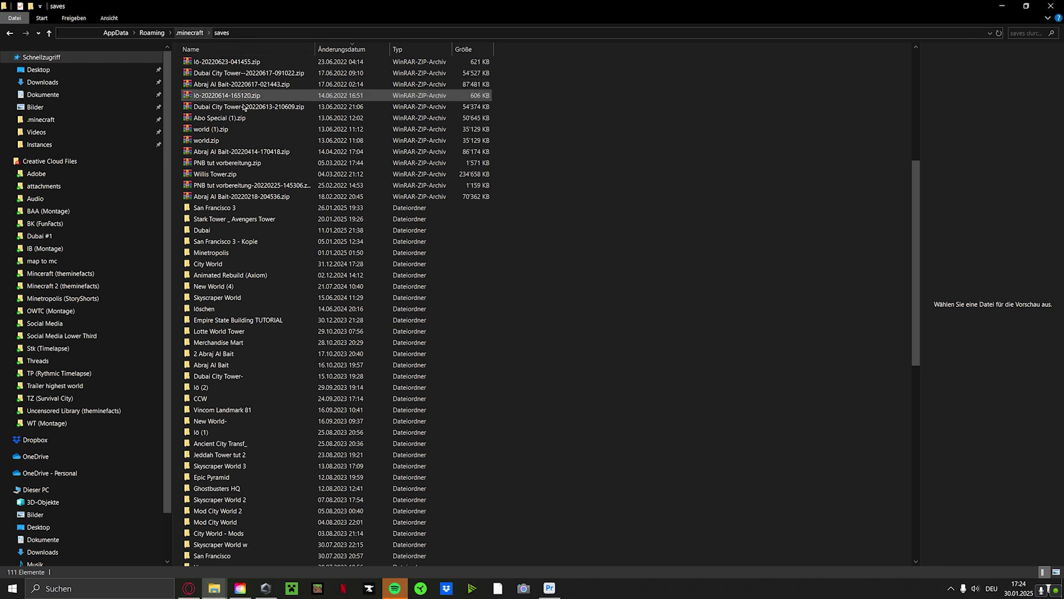
- Open the .minecraft saves folder under AppData Roaming via Win+R
{"action": "key", "text": "super+r"}
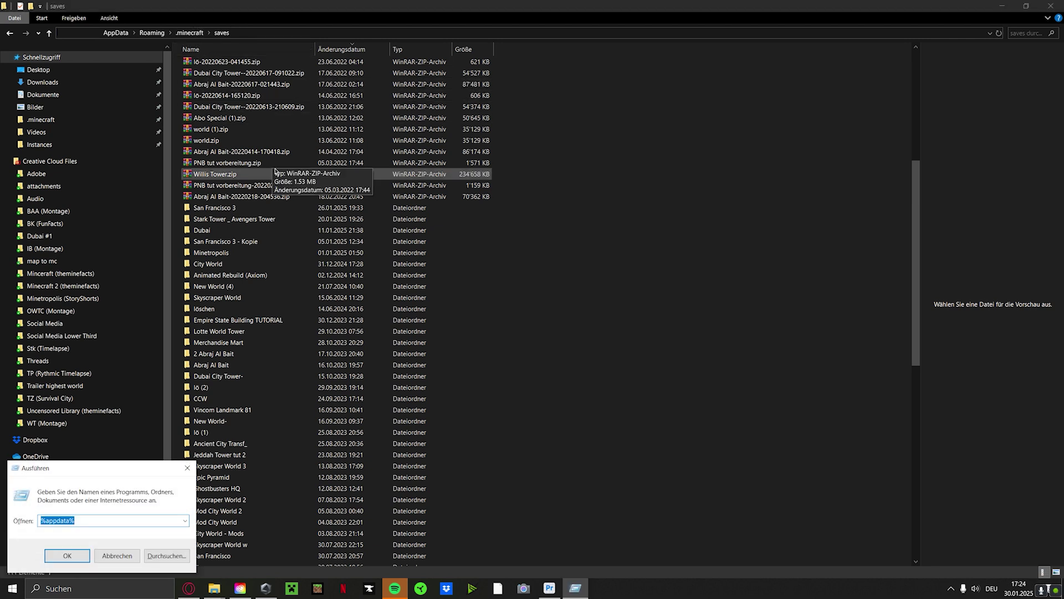
{"action": "left_click", "coordinate": [97, 521]}
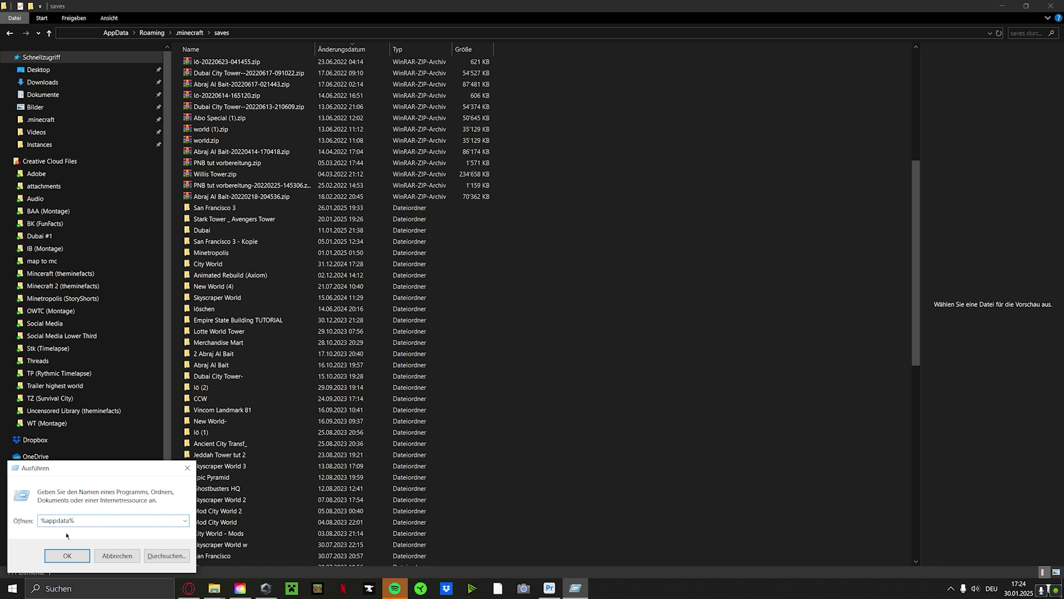
{"action": "left_click", "coordinate": [67, 555]}
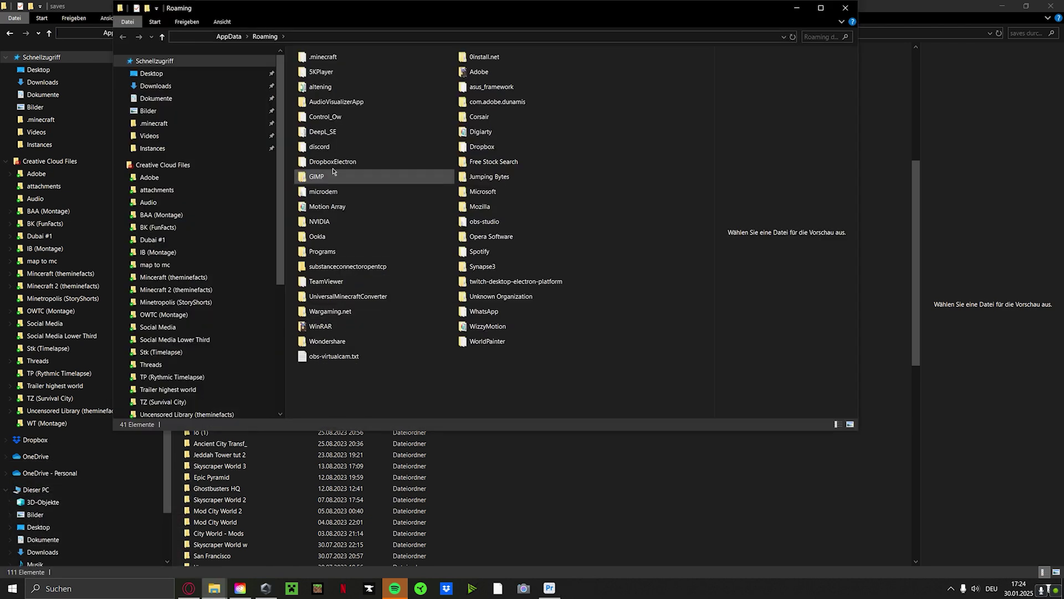
{"action": "left_click", "coordinate": [313, 55]}
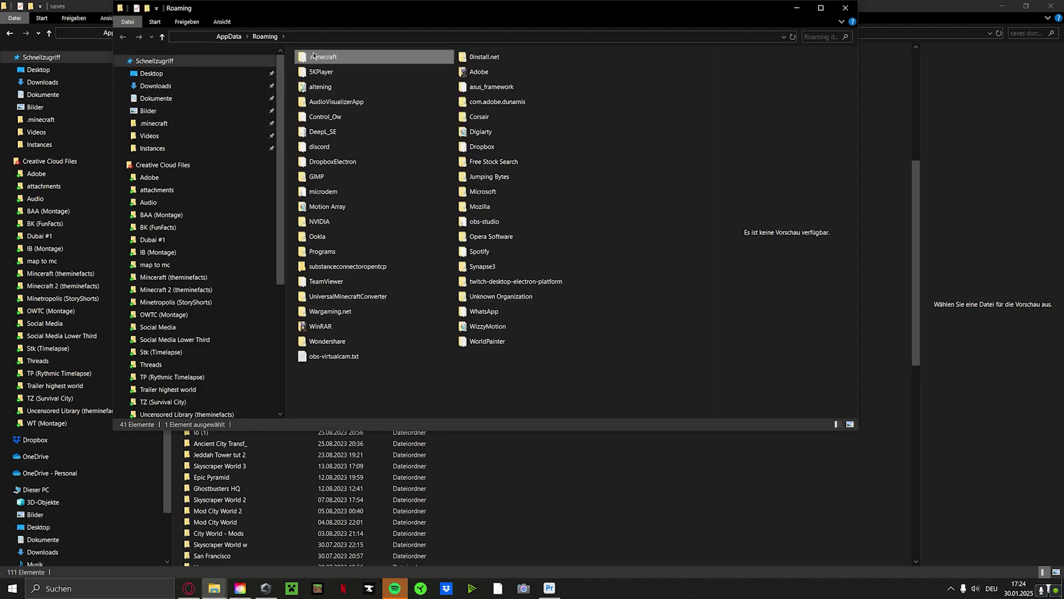
{"action": "double_click", "coordinate": [348, 57]}
{"action": "scroll", "coordinate": [369, 161], "scroll_direction": "down", "scroll_amount": 15}
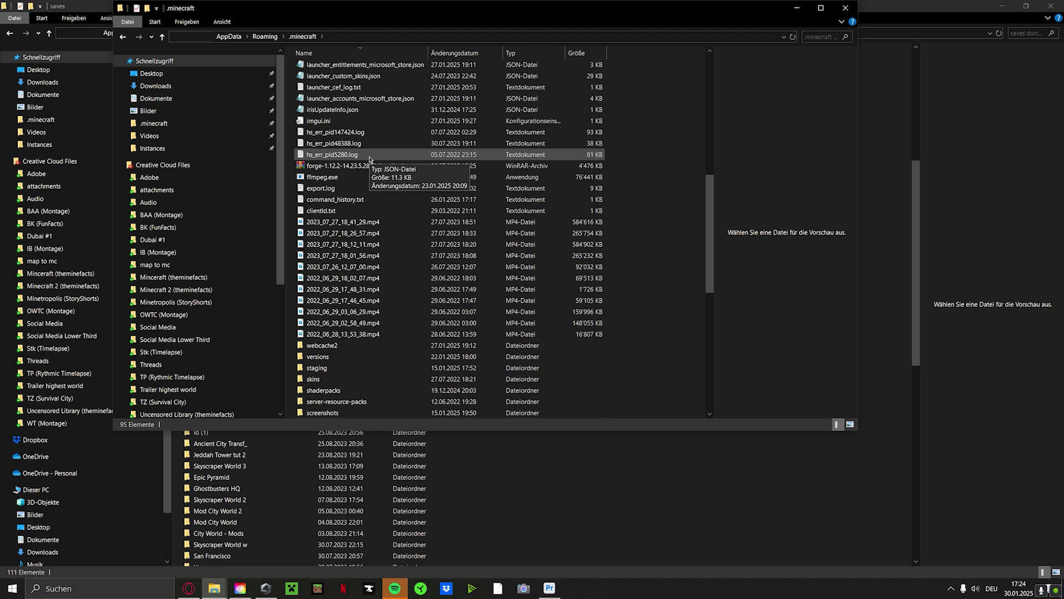
{"action": "scroll", "coordinate": [369, 161], "scroll_direction": "down", "scroll_amount": 4}
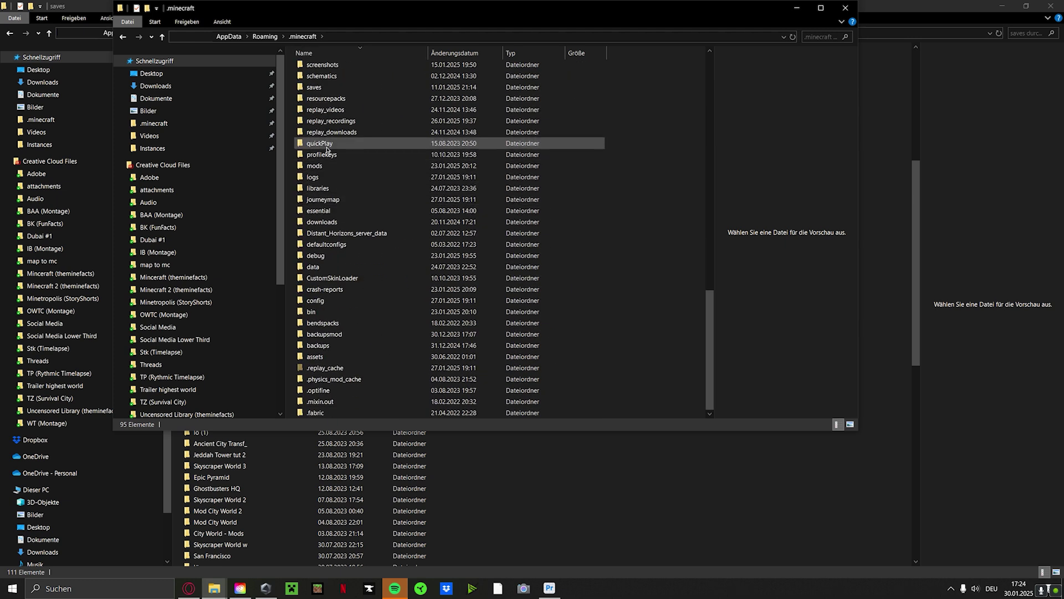
{"action": "left_click", "coordinate": [321, 113]}
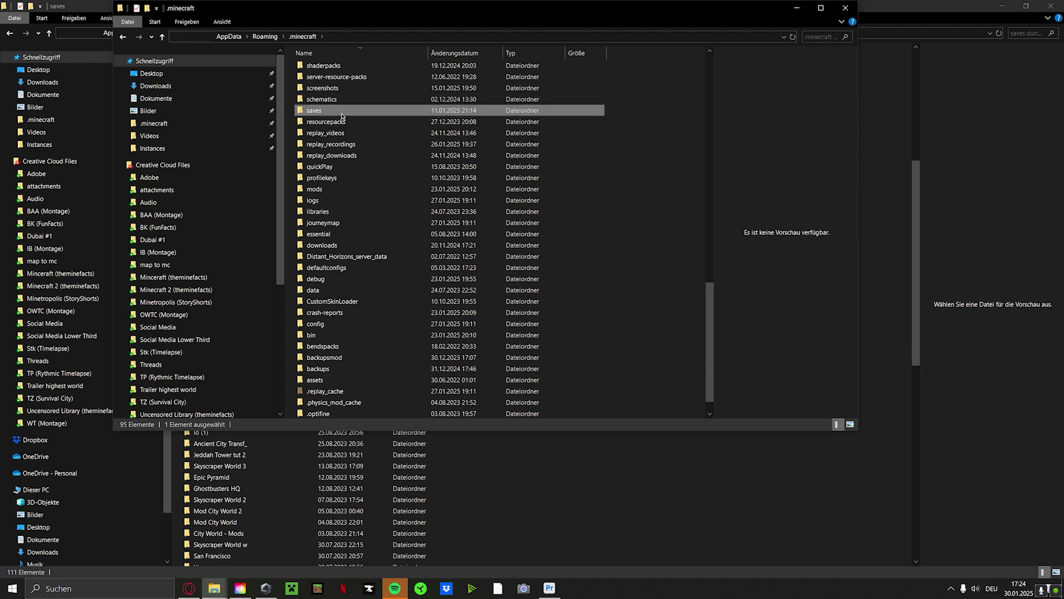
{"action": "double_click", "coordinate": [343, 114]}
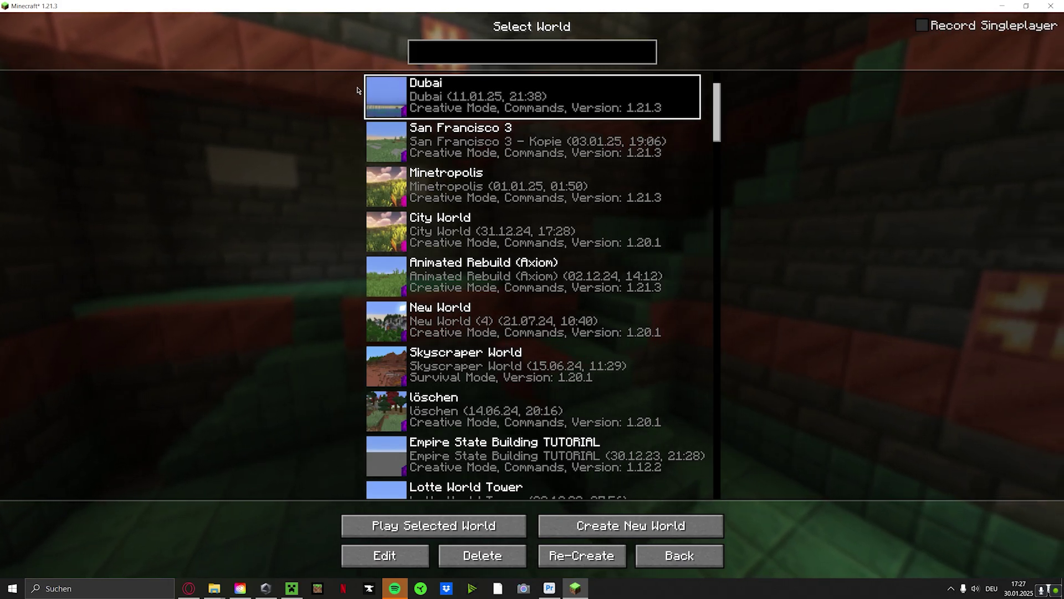
- Load the Dubai world past the experimental settings warning and fly up to view the terrain
{"action": "mouse_move", "coordinate": [377, 97]}
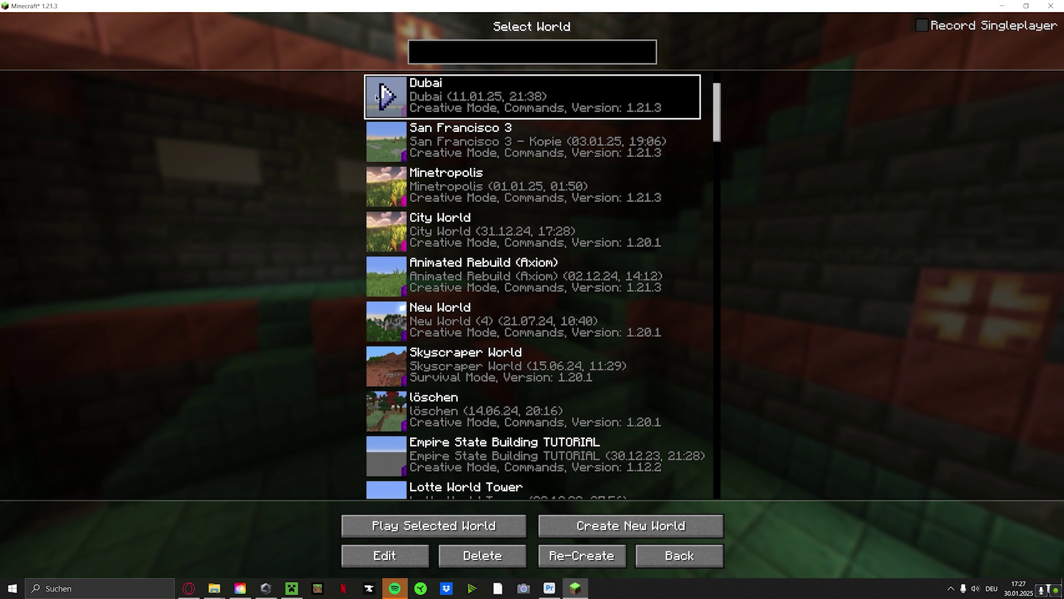
{"action": "left_click", "coordinate": [377, 97]}
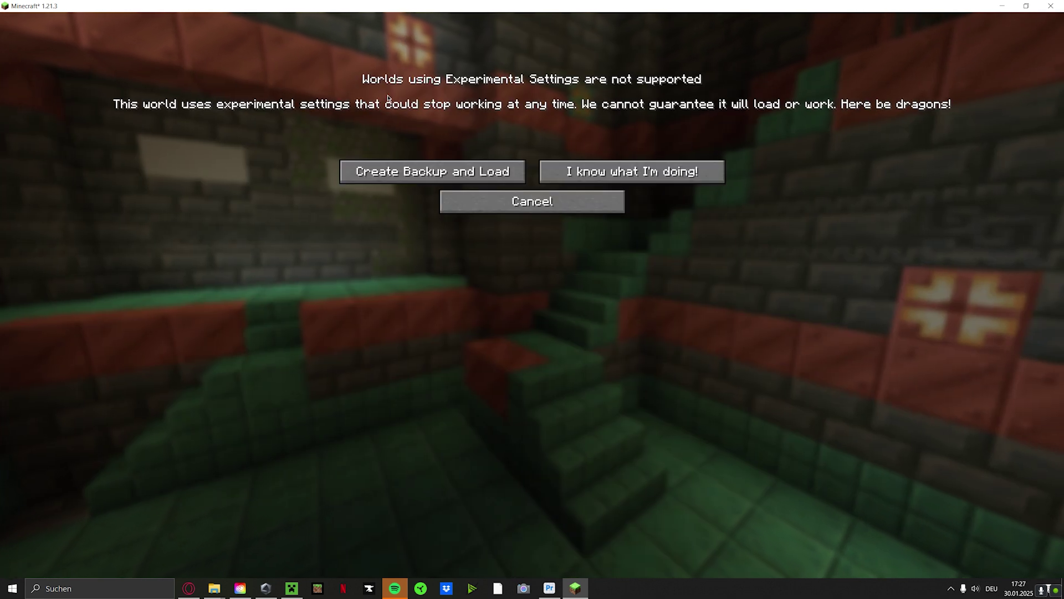
{"action": "left_click", "coordinate": [637, 178]}
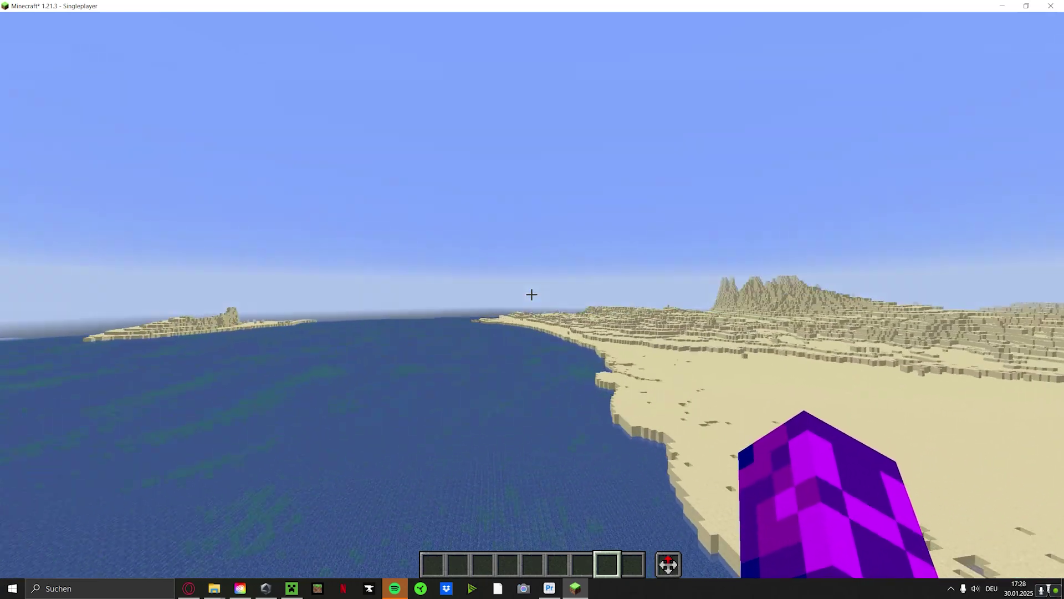
{"action": "key", "text": "space"}
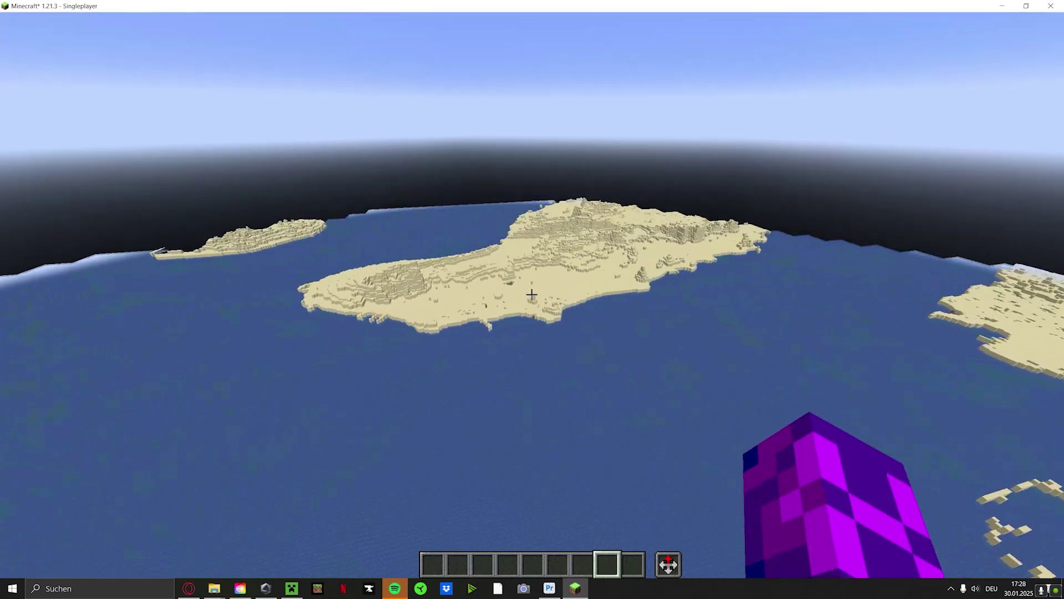